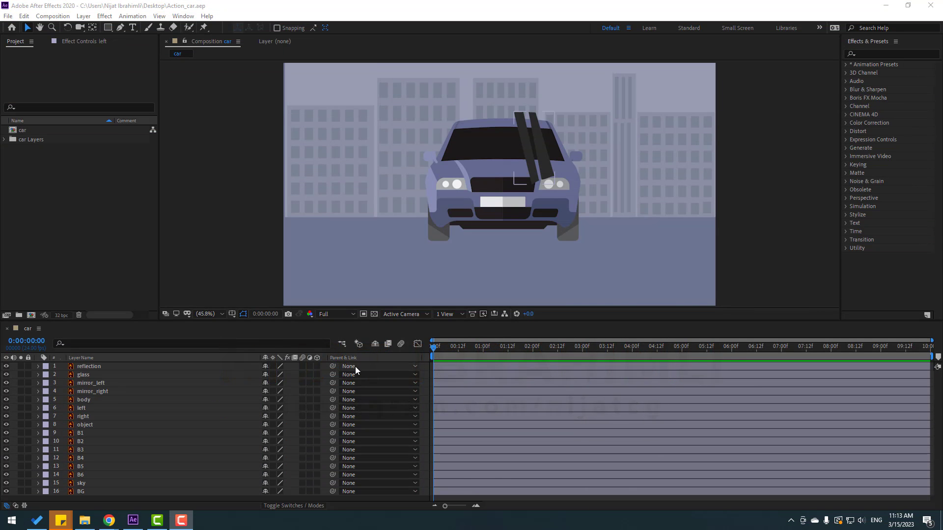
Step: Lock the BG and sky layers so they cannot be edited
click(81, 492)
click(6, 491)
click(6, 491)
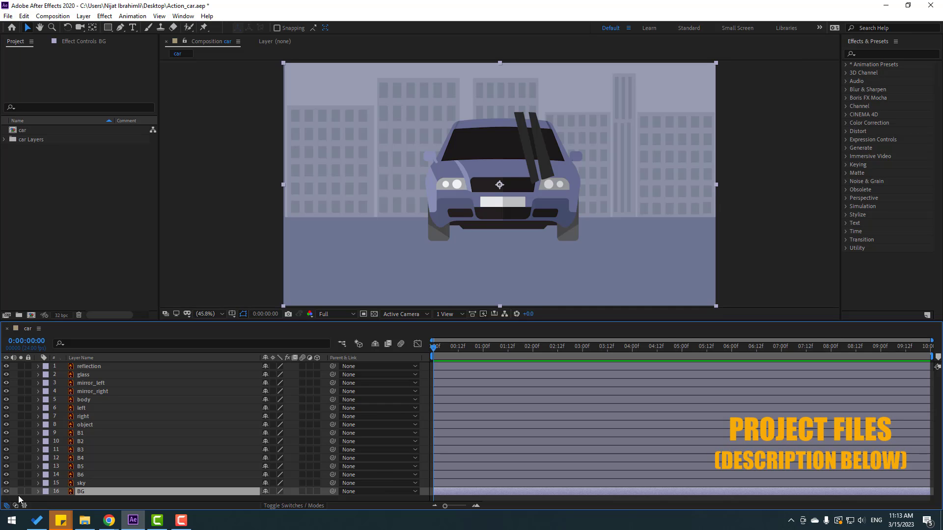
click(28, 493)
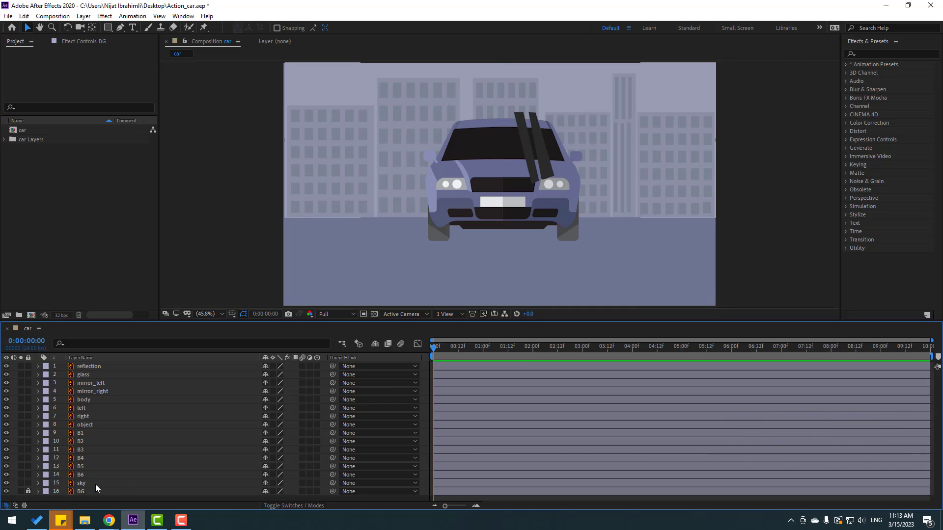
click(89, 485)
click(28, 483)
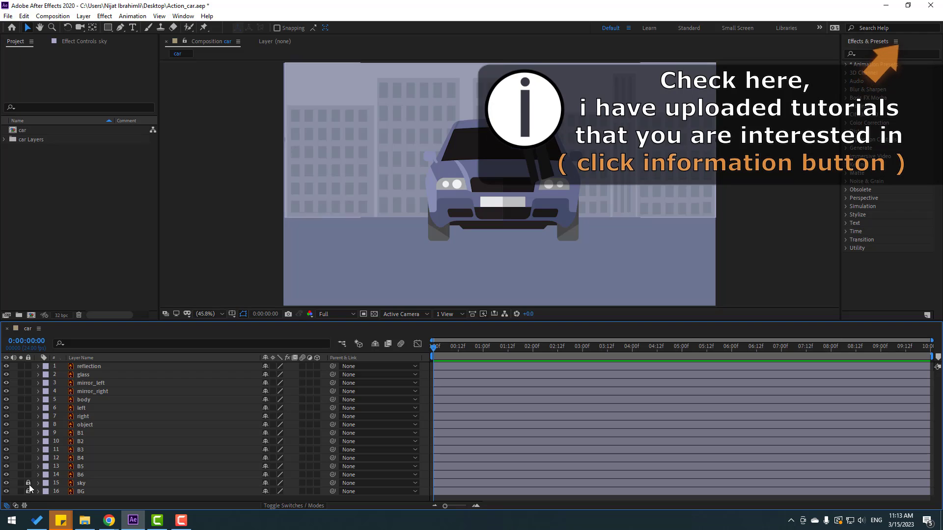
Step: Pre-compose the building layers B1 through B6 into a new composition named Builds
click(81, 475)
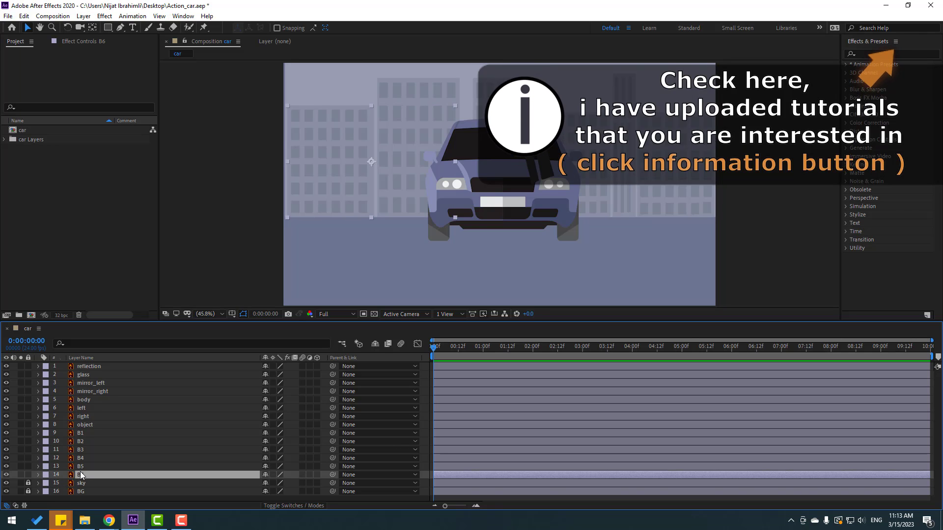
shift+click(80, 433)
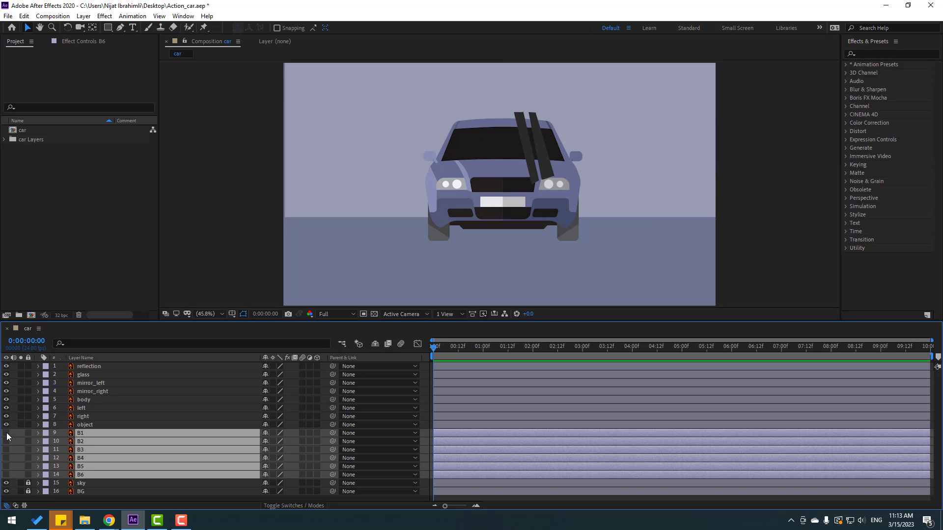
right_click(109, 455)
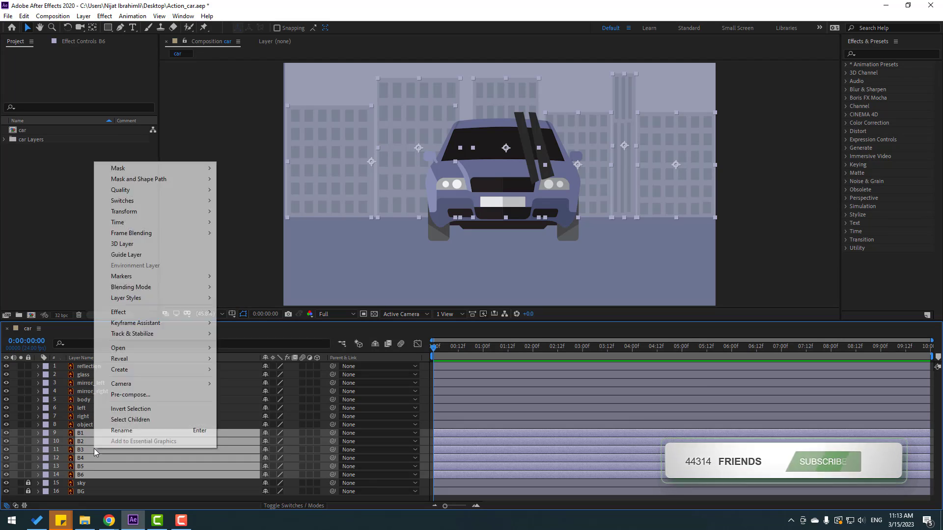
click(121, 391)
text(Builds)
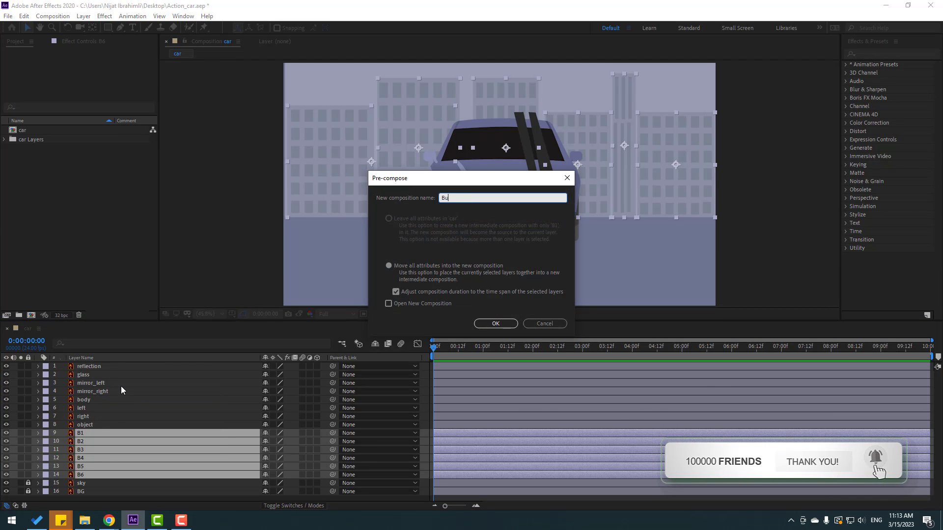
click(484, 325)
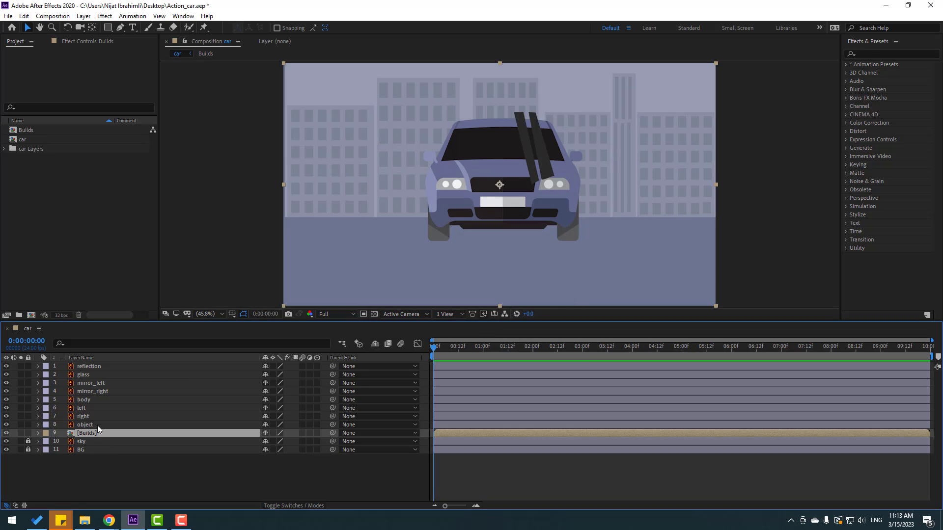
Step: Pre-compose the reflection and glass layers into a new composition named Glass
click(96, 369)
shift+click(85, 376)
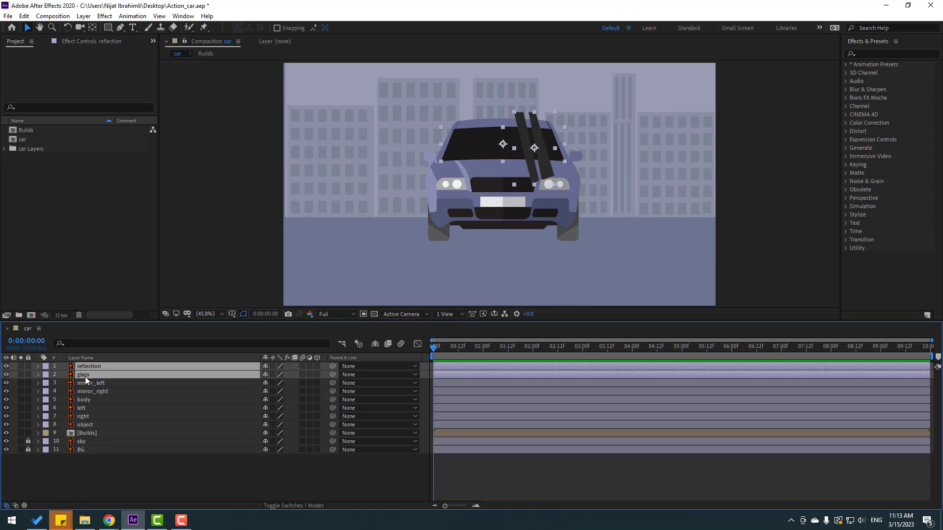
right_click(87, 373)
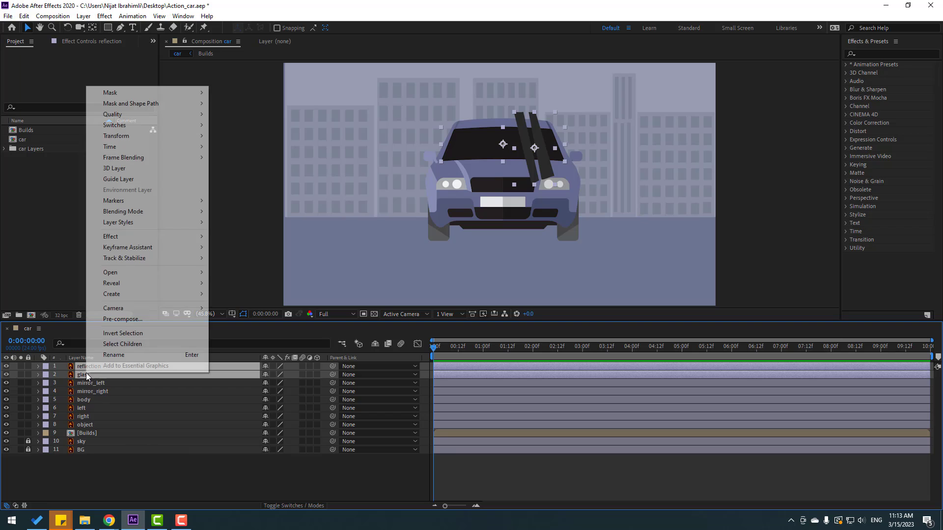
click(108, 319)
text(Glass)
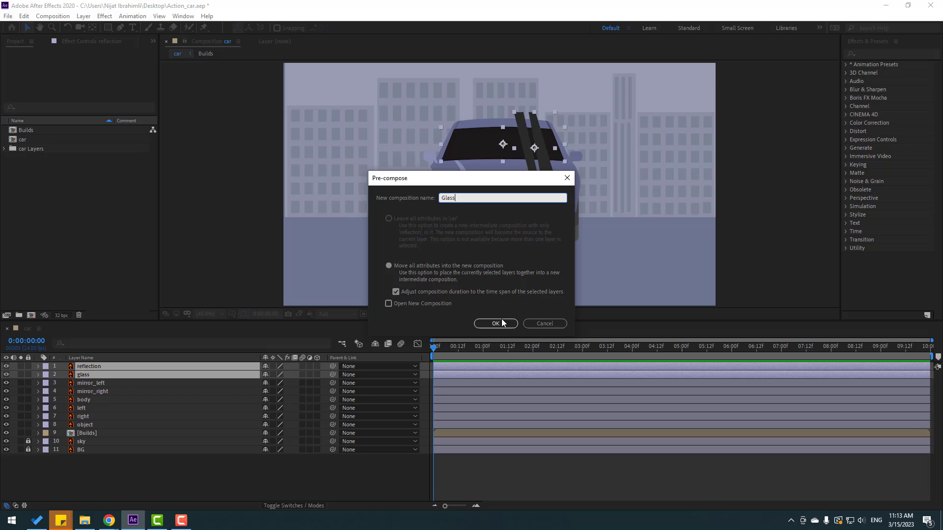
click(496, 323)
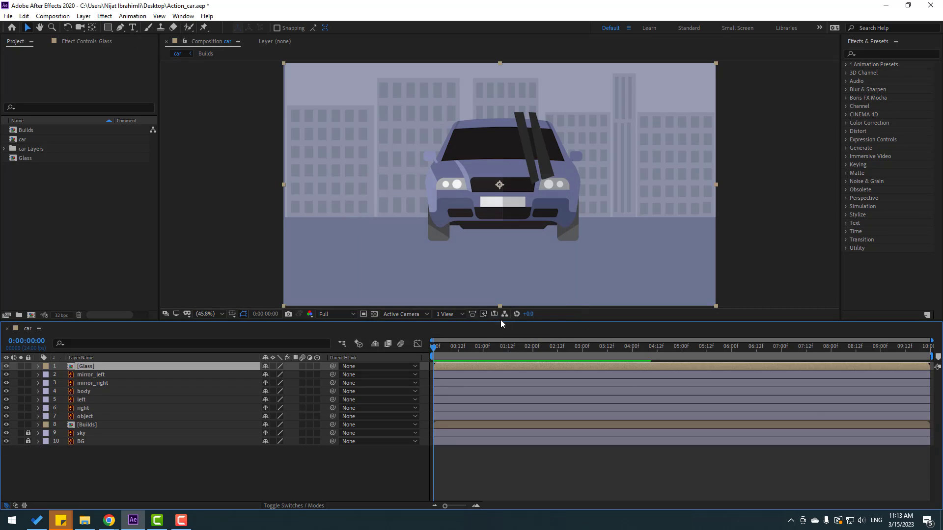
Step: Parent the mirror_left and mirror_right layers to the body layer
click(107, 374)
ctrl+click(106, 385)
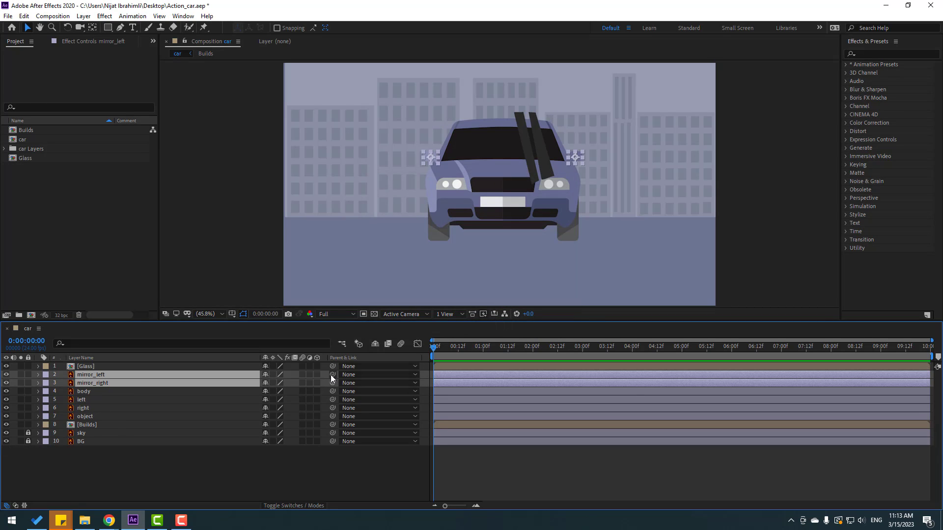
drag(332, 374, 87, 392)
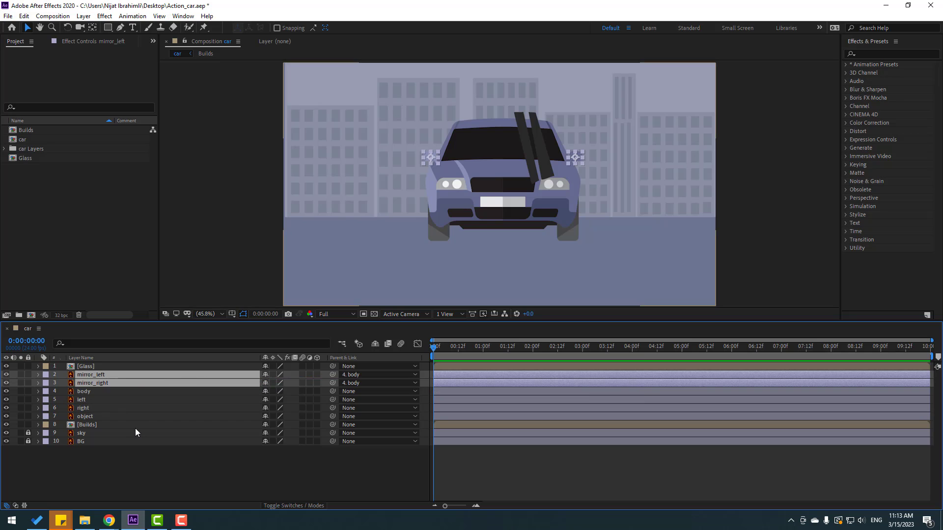
Step: Check the object layer in isolation, and parent the body layer to it
click(90, 417)
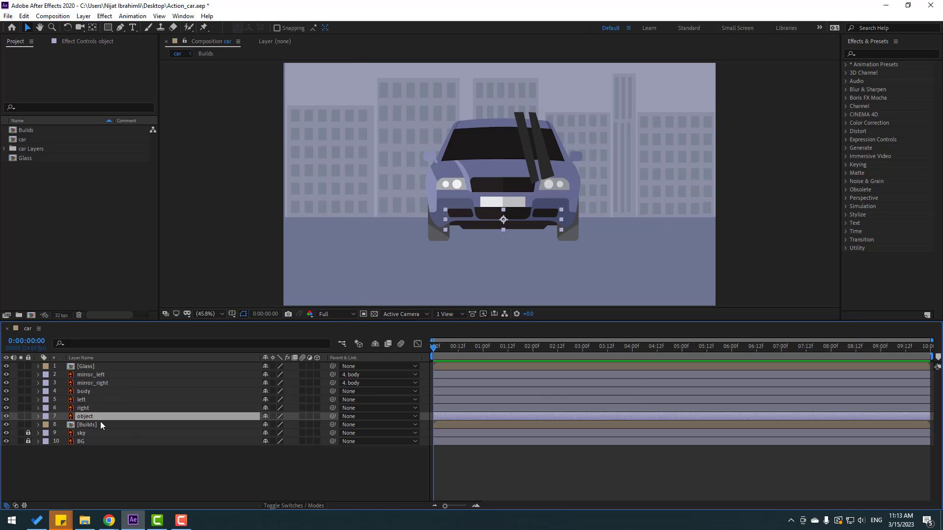
click(20, 416)
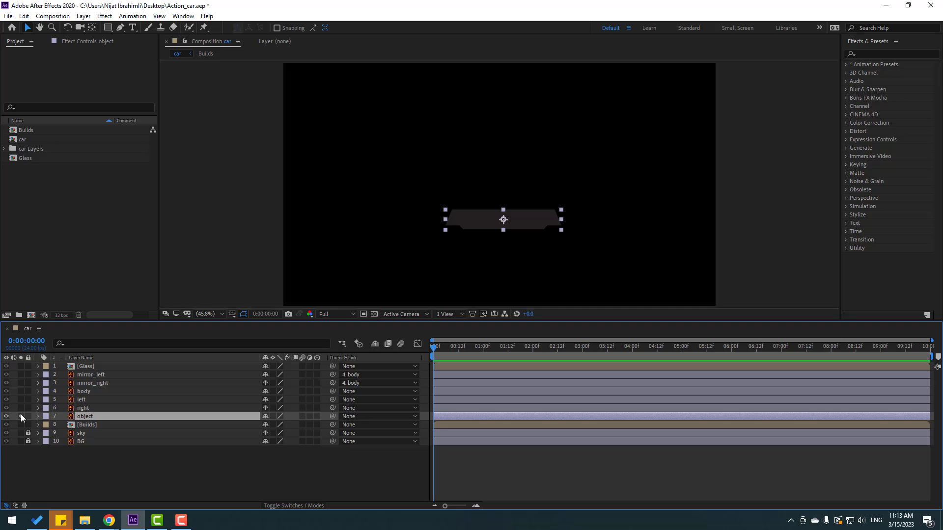
click(20, 416)
click(87, 391)
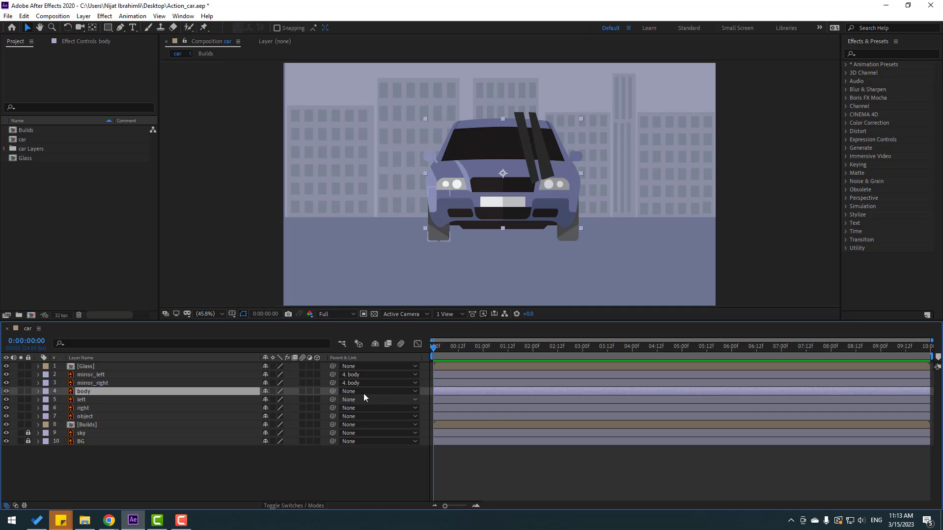
drag(333, 391, 97, 417)
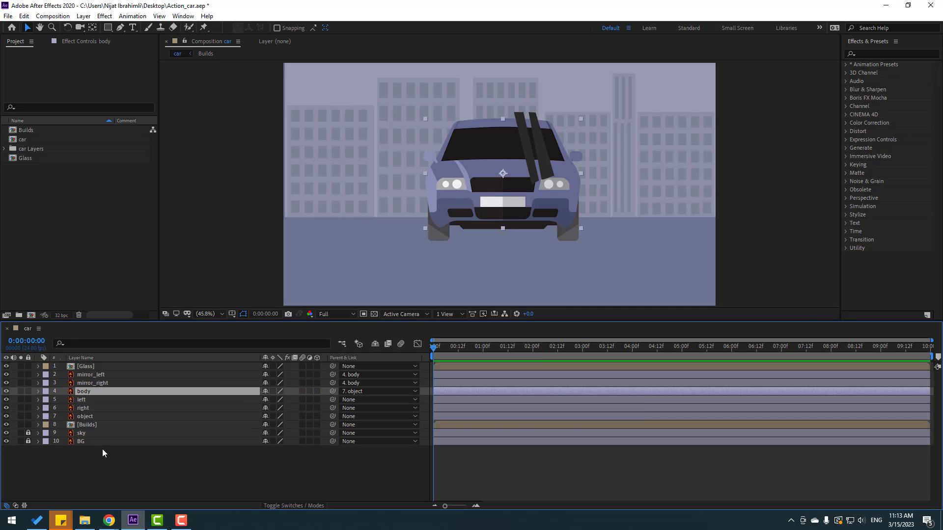
Step: Solo the left wheel layer so that only this tire shows in the composition
click(82, 402)
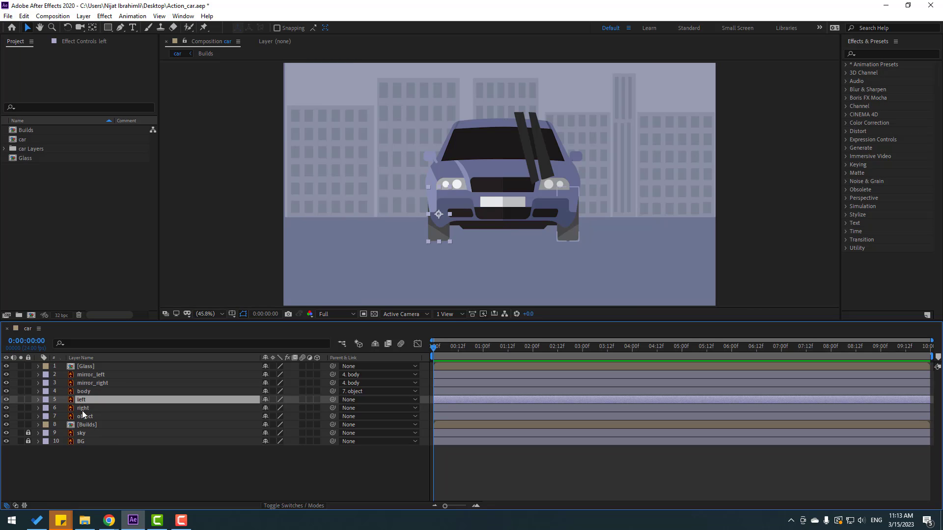
ctrl+click(83, 410)
scroll(515, 265, up, 3)
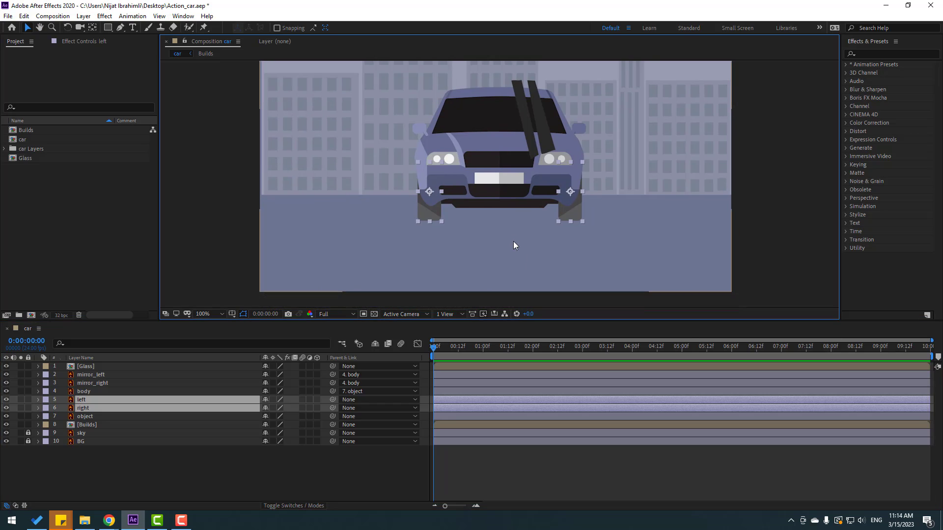
click(21, 399)
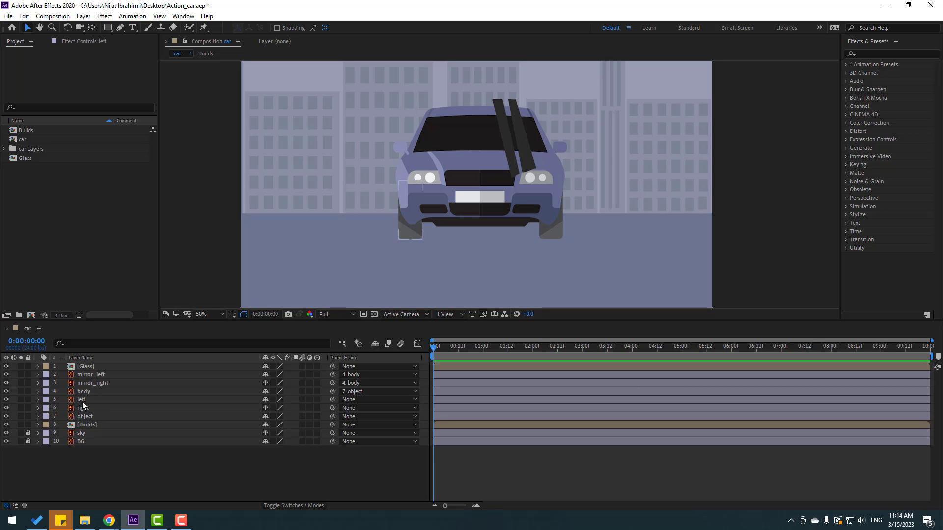
click(82, 400)
click(20, 400)
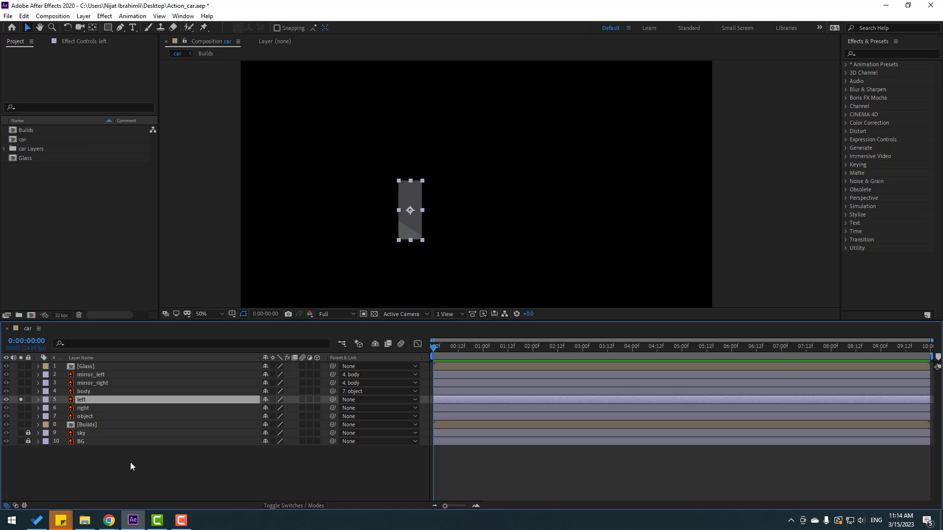
Step: Draw a straight vertical line along the left side of the tire with the Pen tool on a new shape layer
click(136, 466)
click(120, 28)
scroll(390, 200, up, 1)
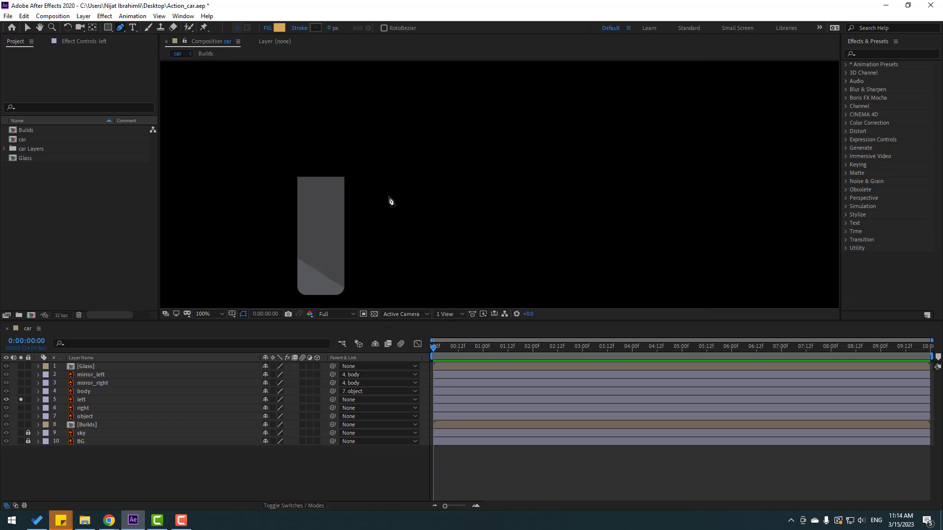
click(491, 103)
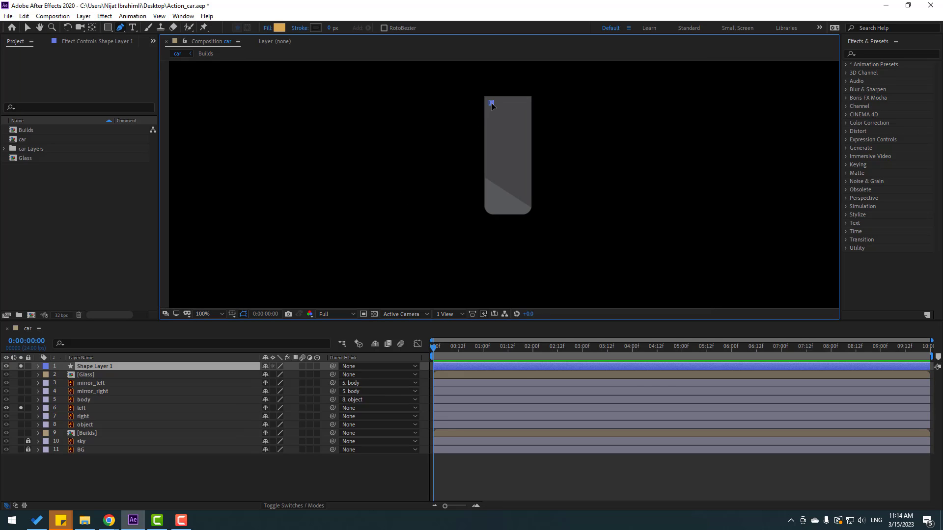
click(491, 204)
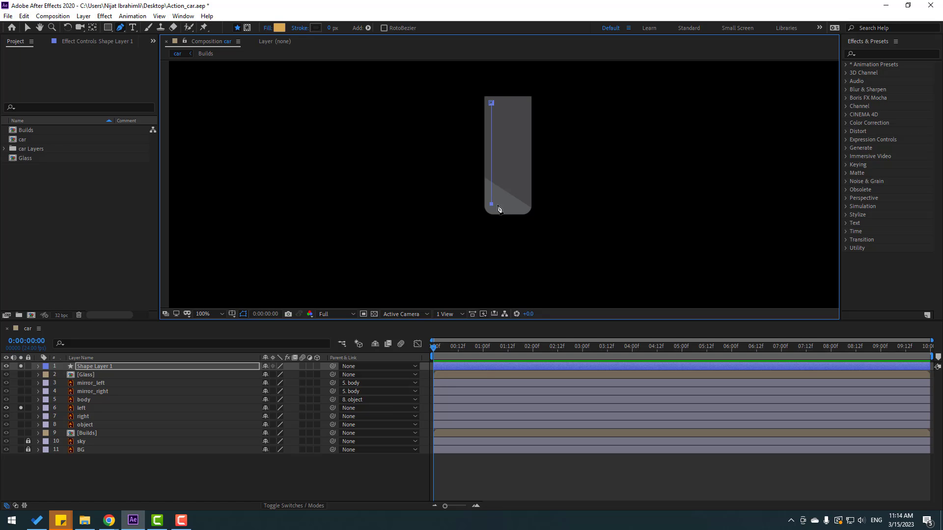
Step: Remove the fill from the tire's line shape and set its stroke width to 5 px
click(28, 28)
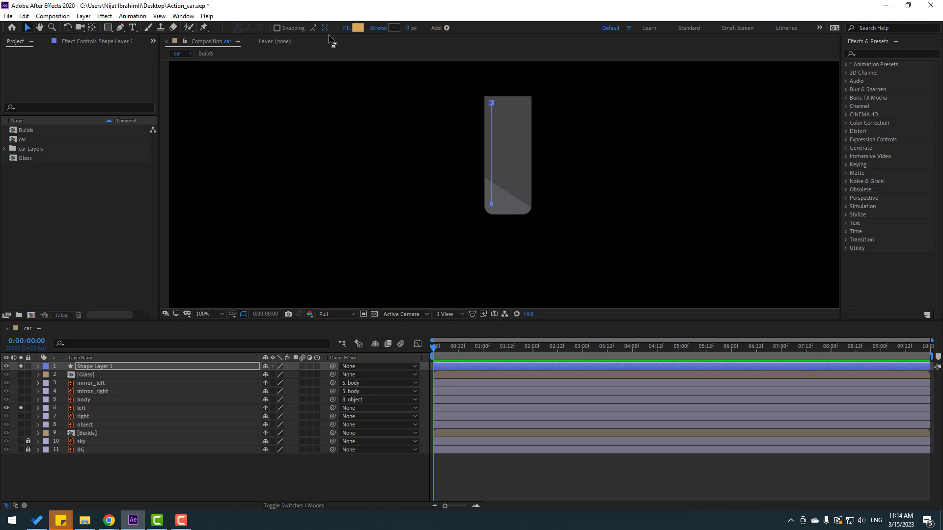
click(345, 29)
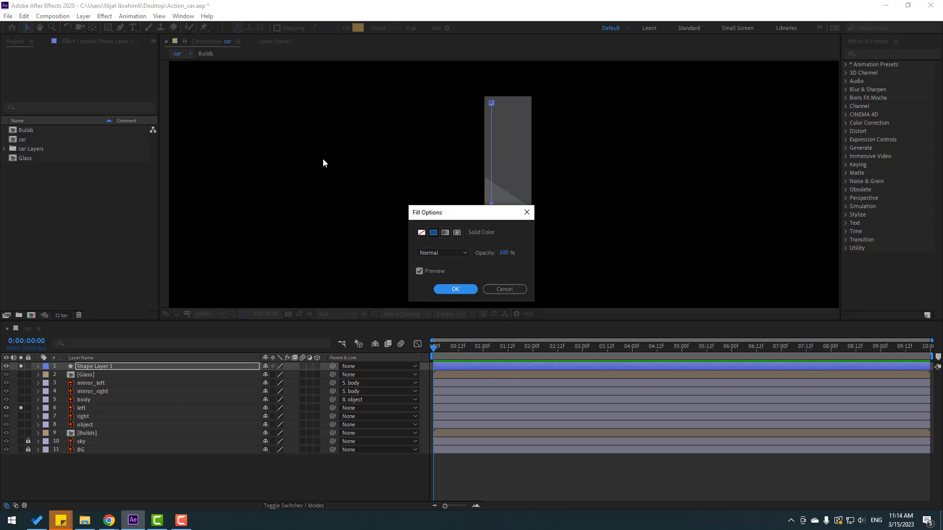
click(421, 234)
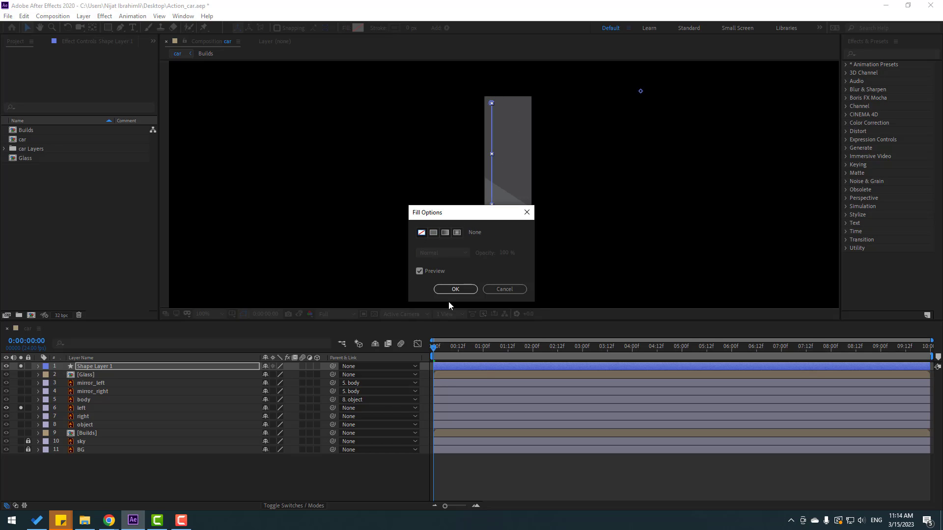
click(453, 289)
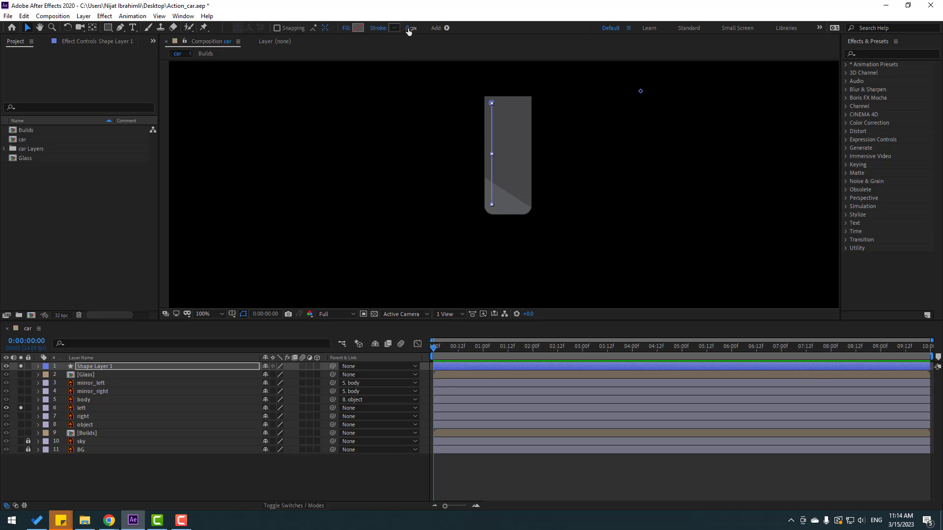
key(Return)
click(320, 460)
key(KP_6)
click(92, 468)
click(90, 367)
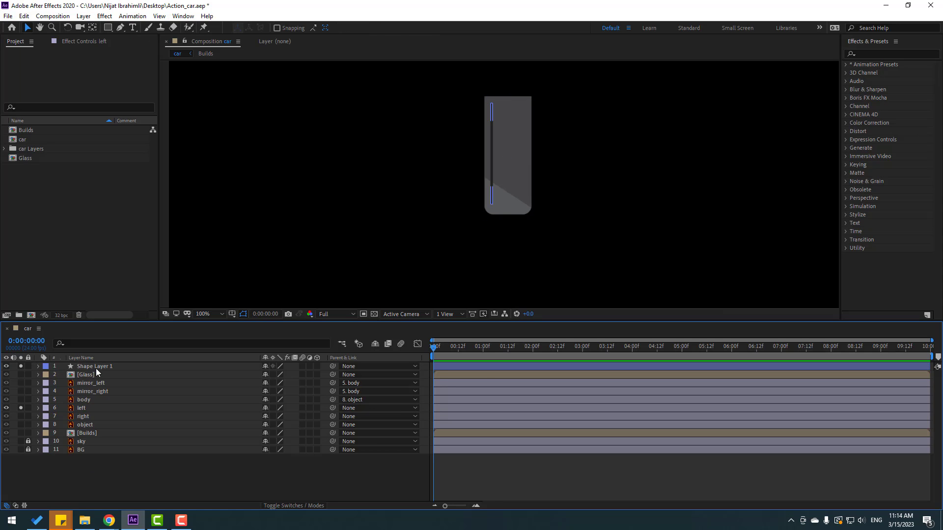
click(394, 28)
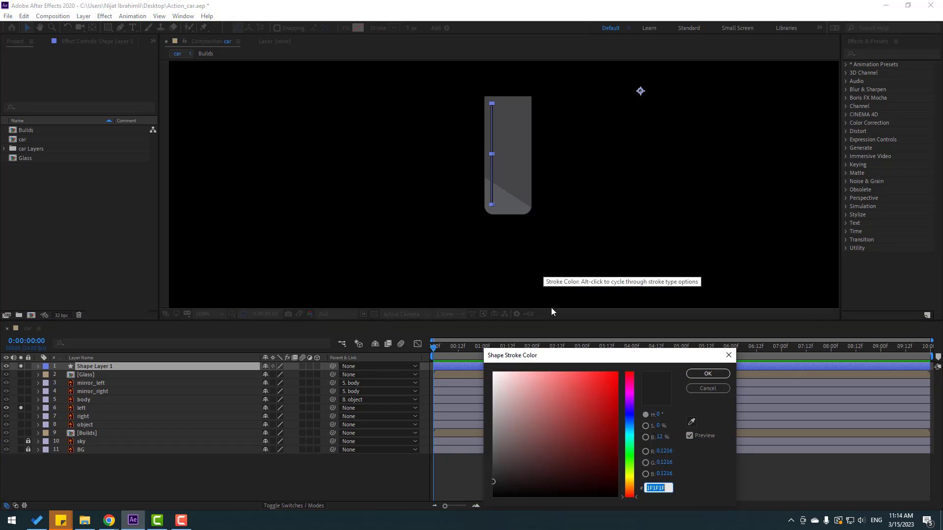
drag(501, 482, 492, 471)
click(713, 388)
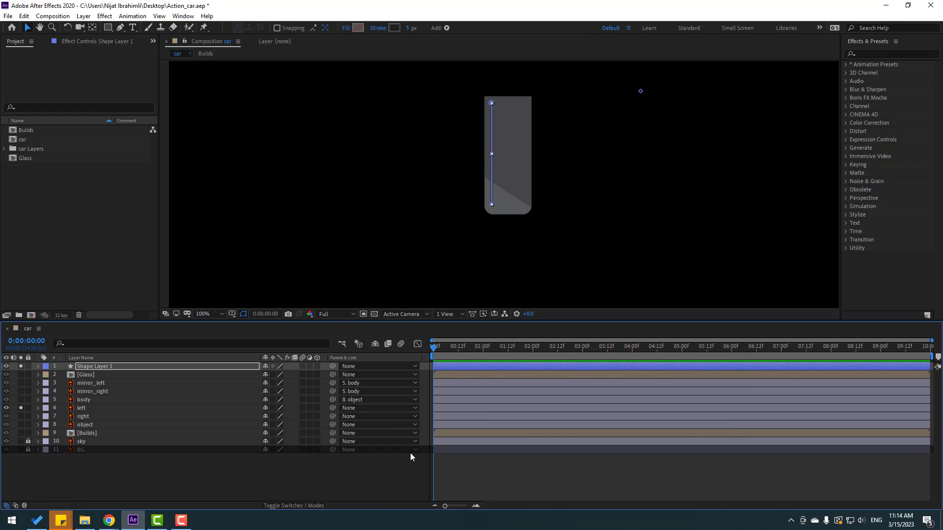
click(390, 464)
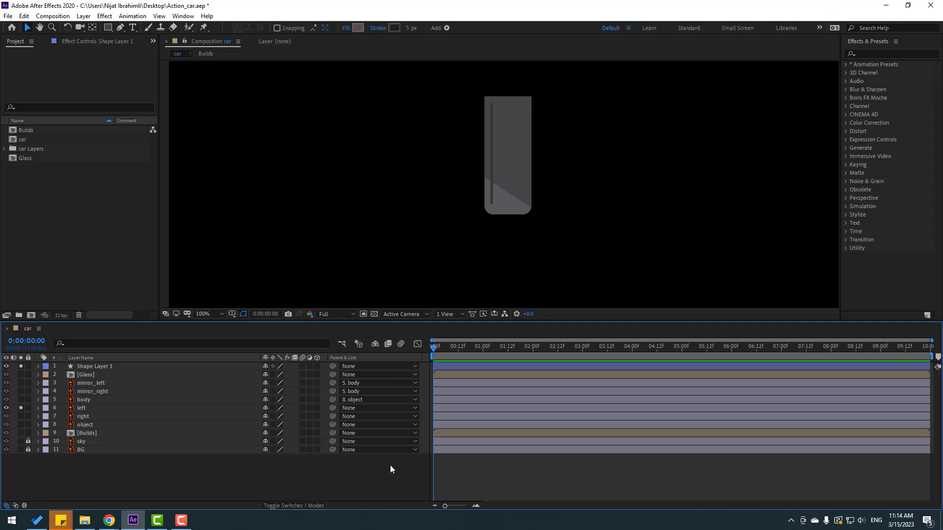
Step: Set the stroke width of the tire's line shape to 7 px
click(101, 369)
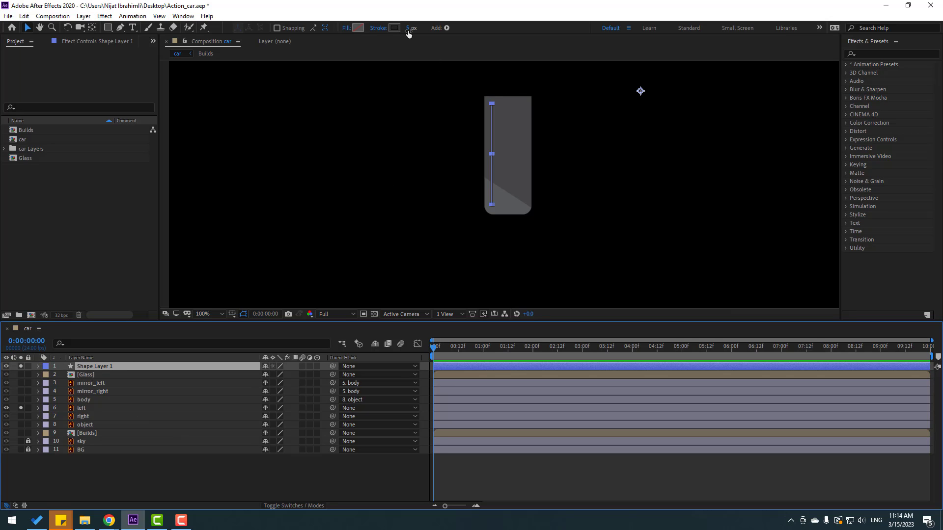
click(408, 30)
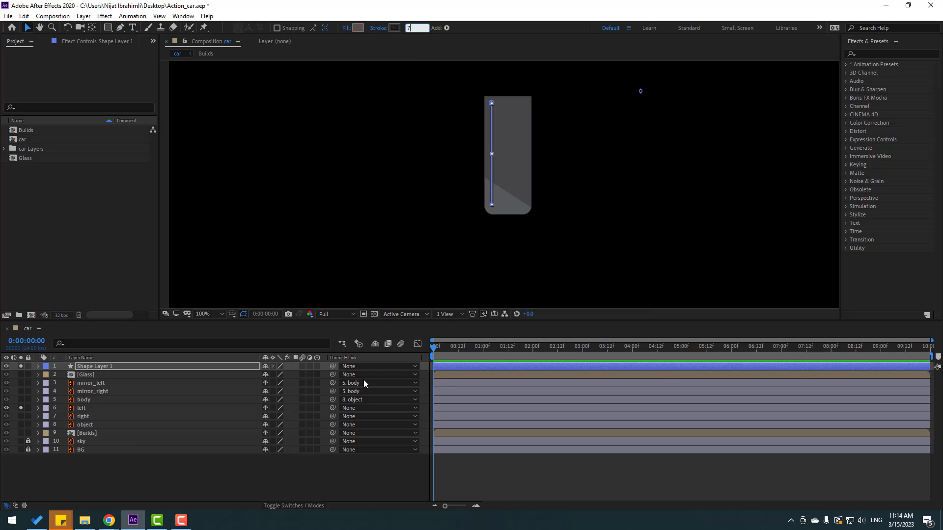
click(333, 459)
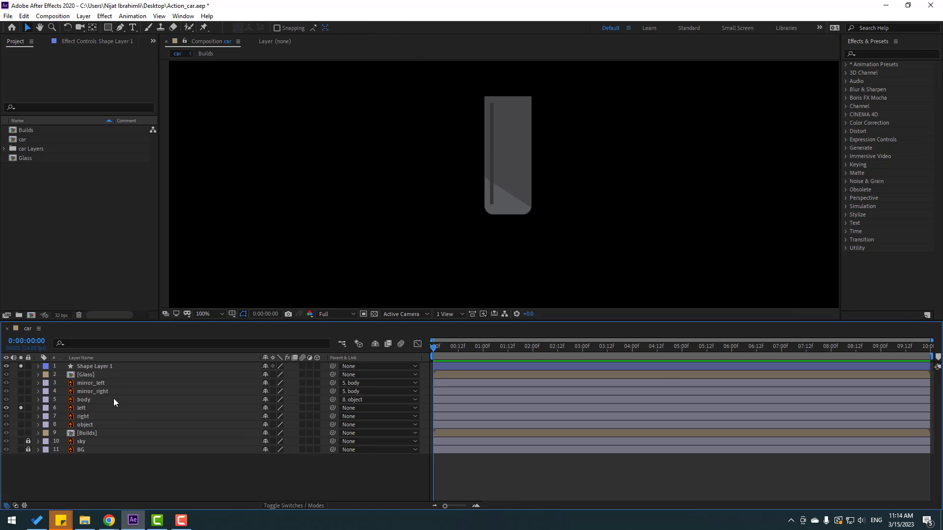
Step: Add Trim Paths to the tire's line shape and keyframe its End at 0% on the first frame
click(94, 365)
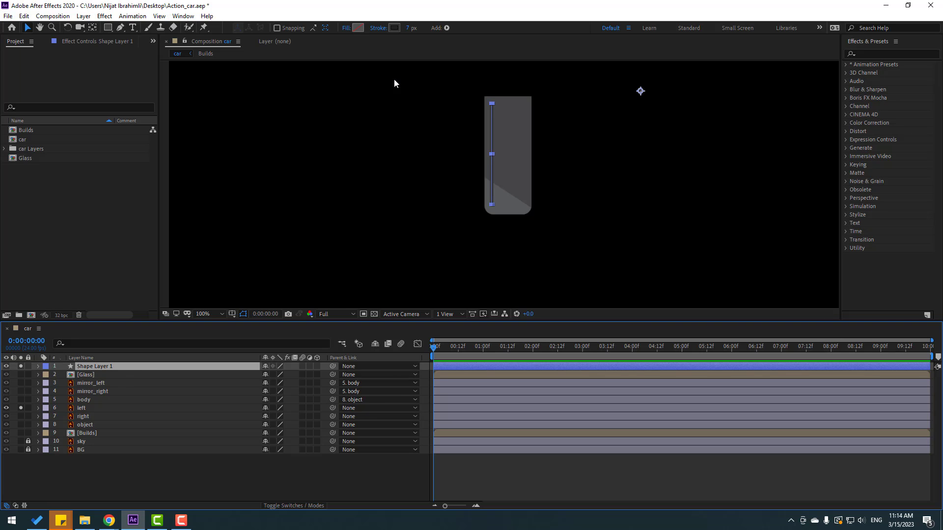
click(447, 28)
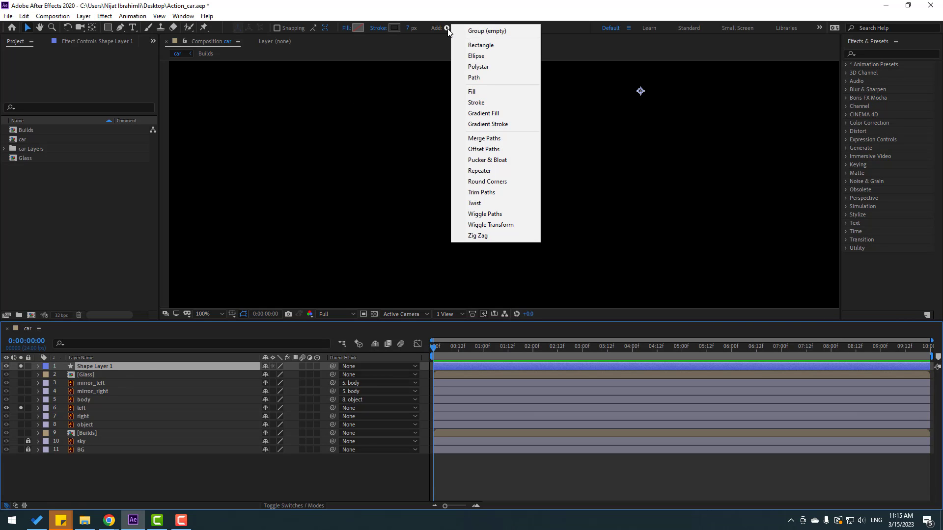
click(482, 192)
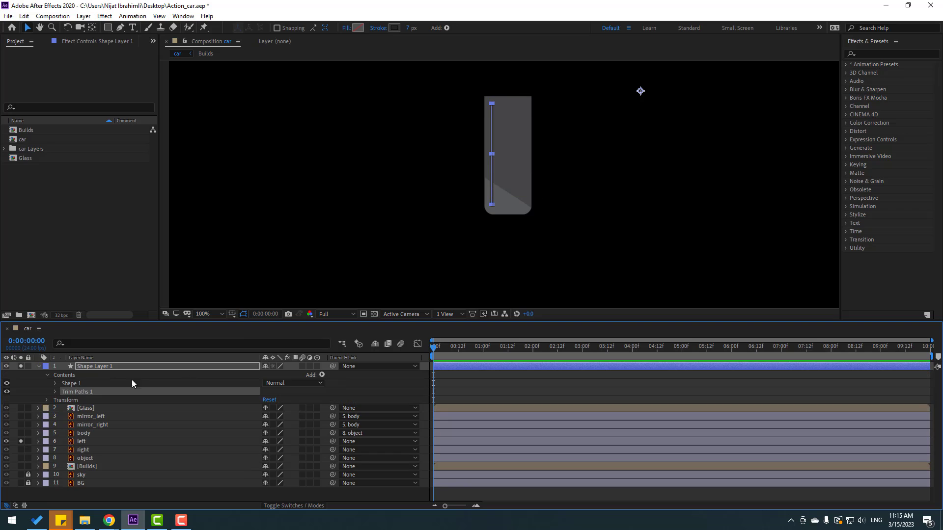
click(55, 392)
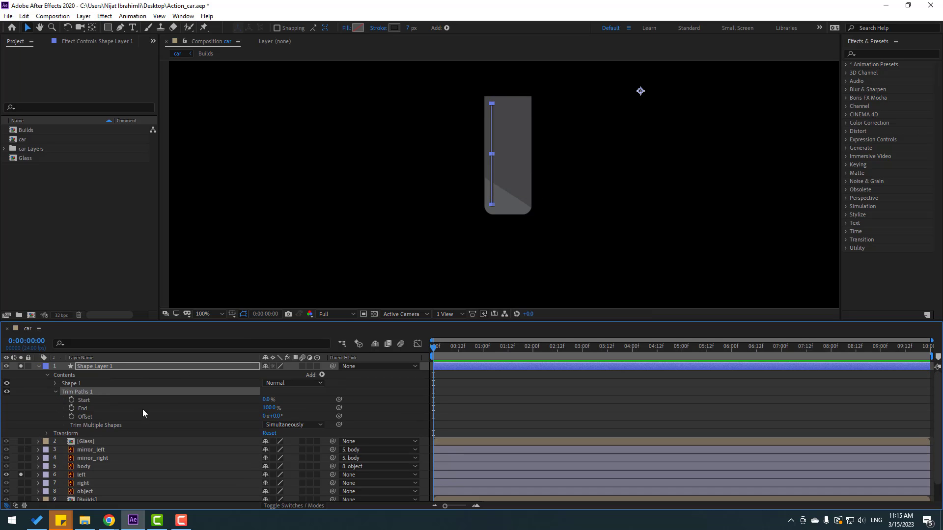
drag(269, 409, 251, 408)
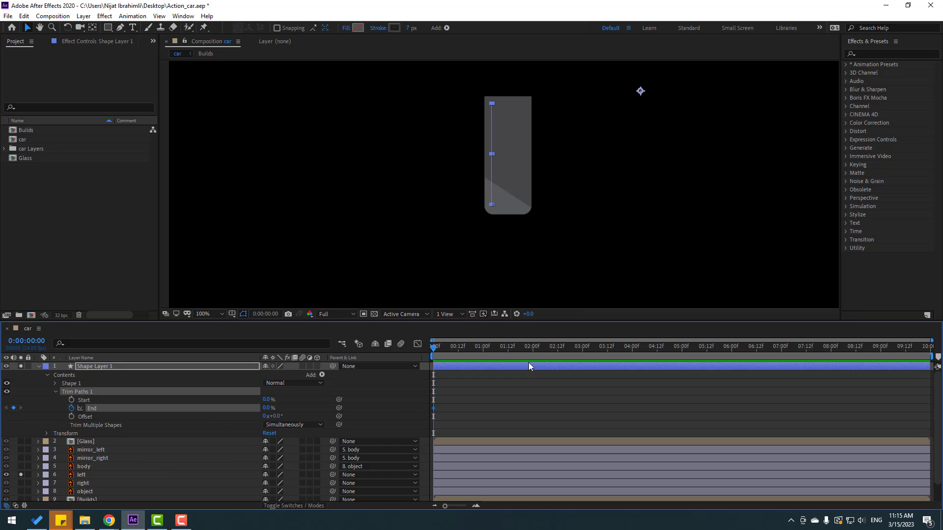
Step: Keyframe the Trim Paths End at 100% on frame 11
drag(439, 350, 456, 351)
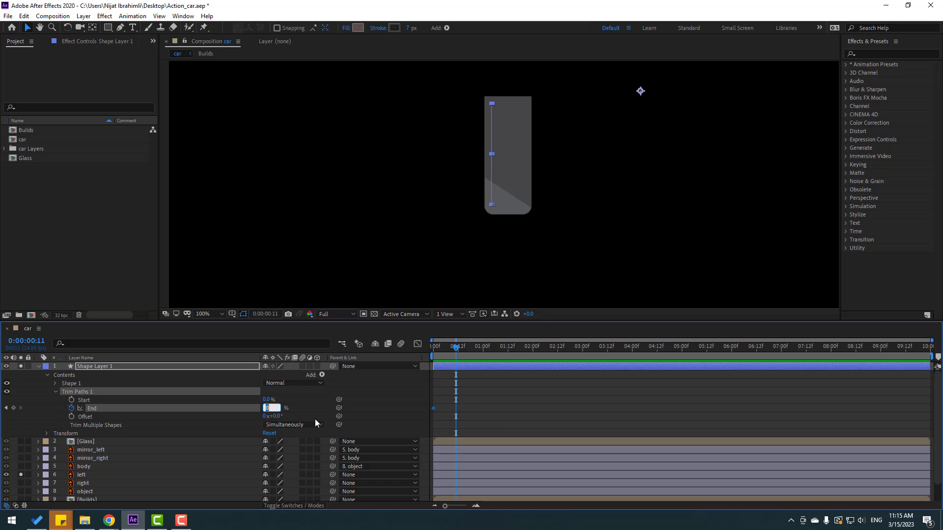
text(100)
key(Return)
click(455, 355)
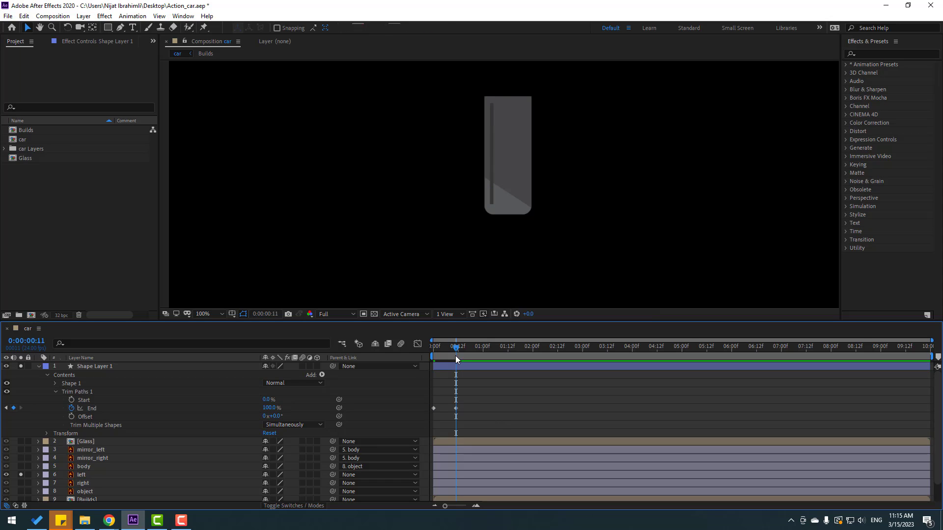
Step: Preview the line's growth, and move the 100% End keyframe a few frames earlier to speed it up
key(Home)
key(space)
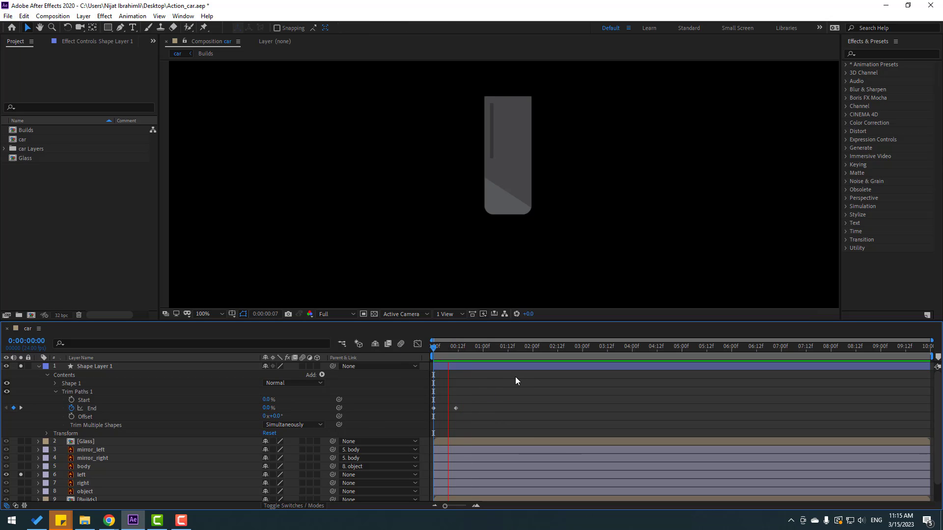
key(space)
drag(455, 411, 448, 408)
key(space)
key(space)
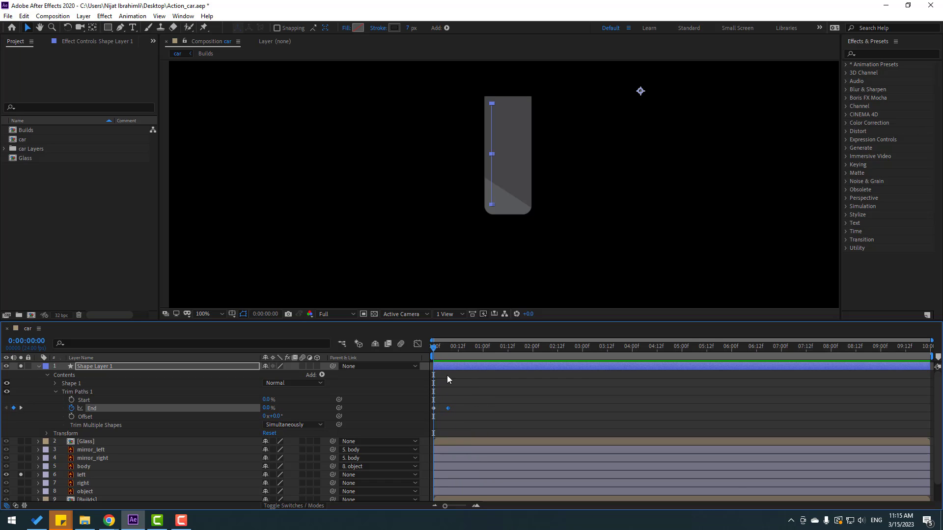
Step: Keyframe the Trim Paths Start at 0% on frame 3 and at 100% on frame 10
drag(433, 351, 440, 352)
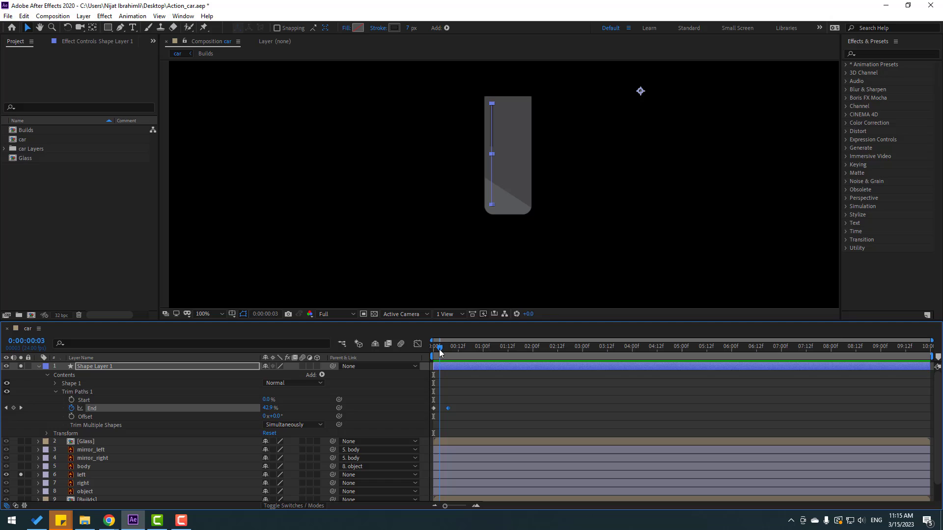
click(480, 399)
click(73, 400)
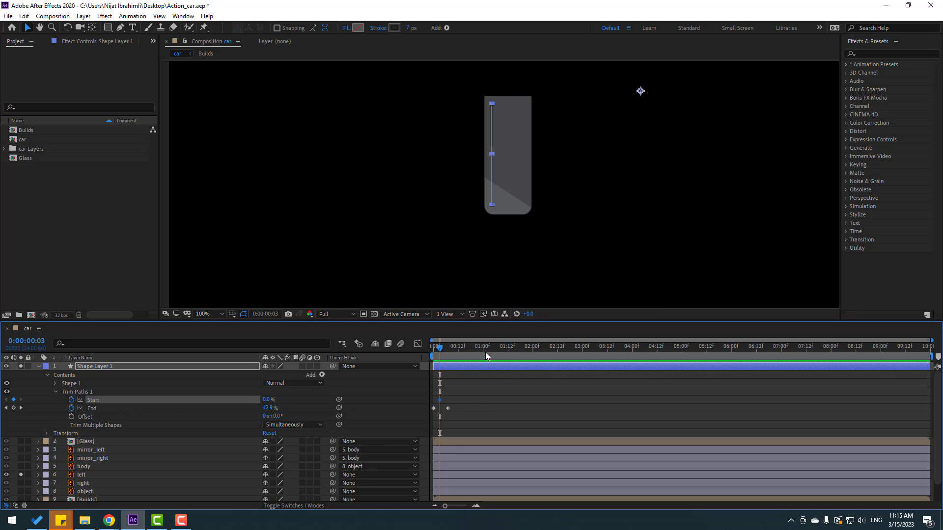
drag(442, 349, 456, 350)
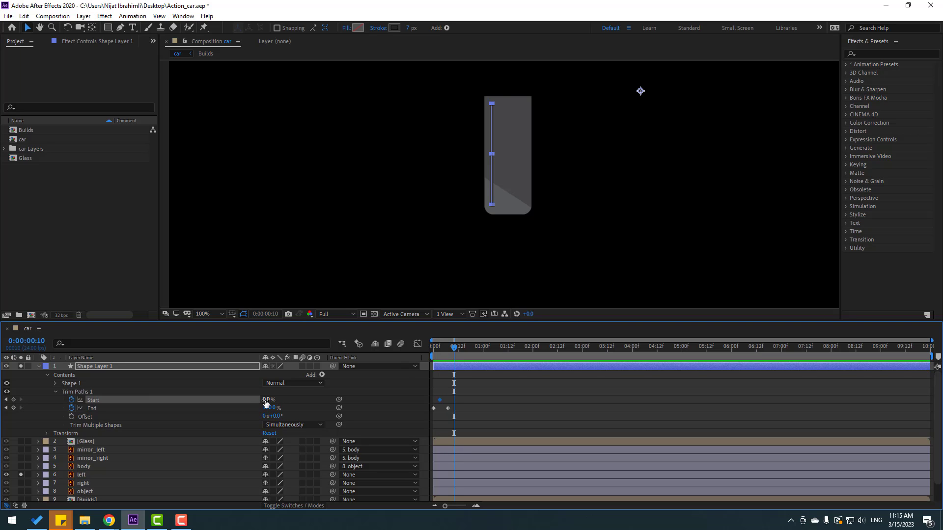
click(266, 400)
text(100)
key(Return)
Step: Apply Easy Ease to the Start and End keyframes of the Trim Paths, and preview the animation
right_click(434, 409)
mouse_move(452, 402)
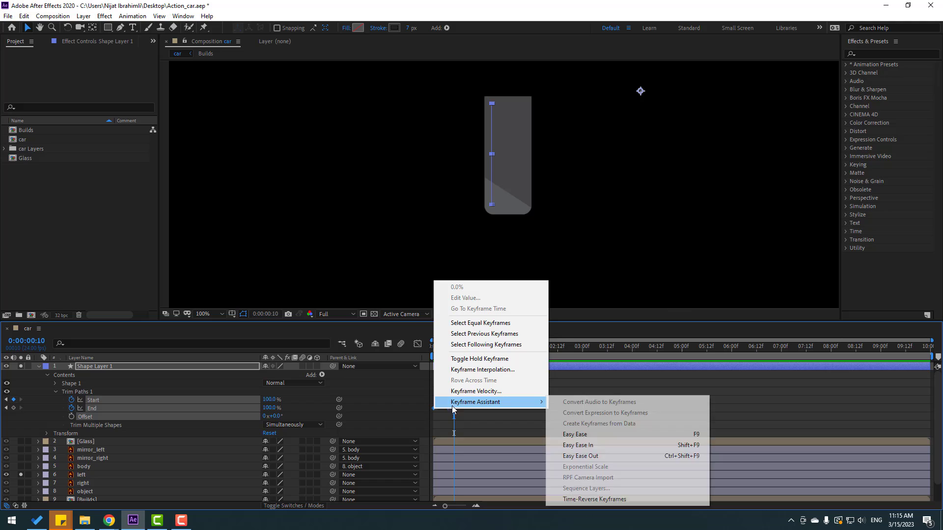
click(579, 434)
key(space)
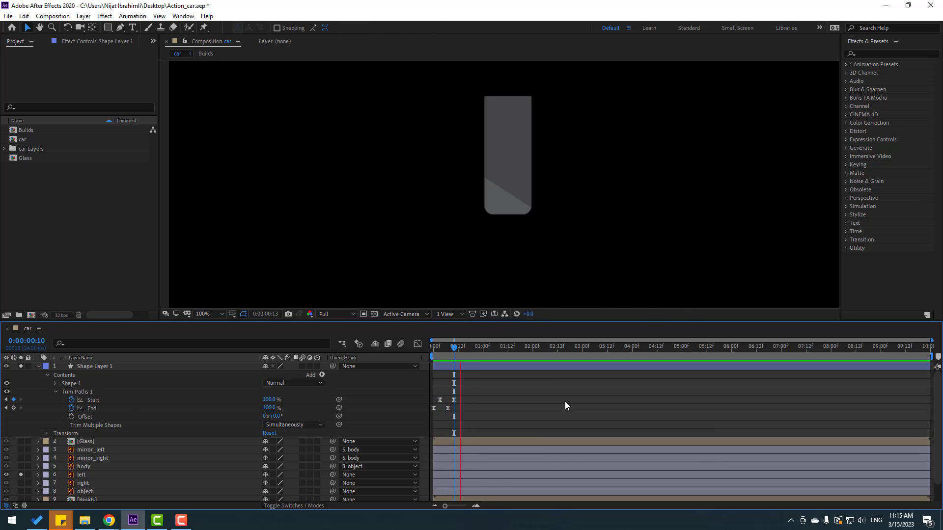
key(space)
Step: Extend the tire line's path by moving its lower end point slightly down, closer to the tire's bottom edge
click(107, 367)
key(period)
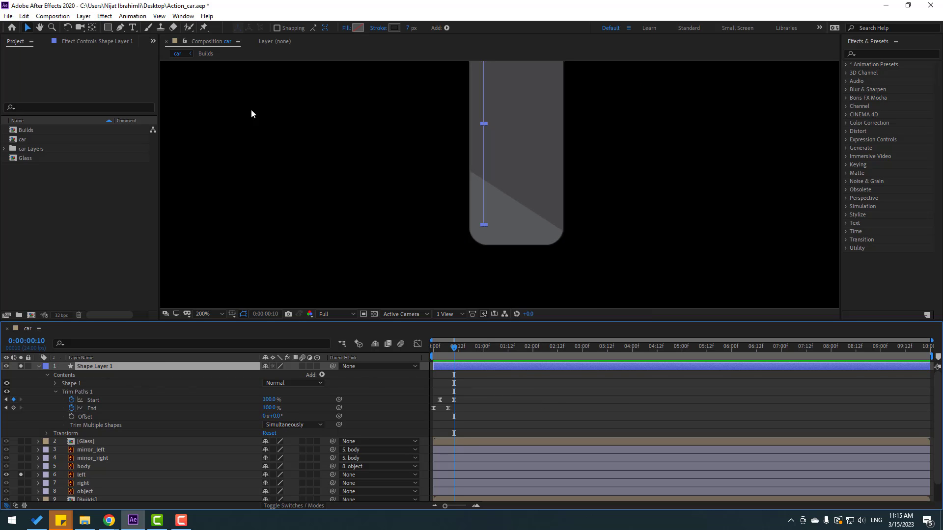
click(122, 25)
key(comma)
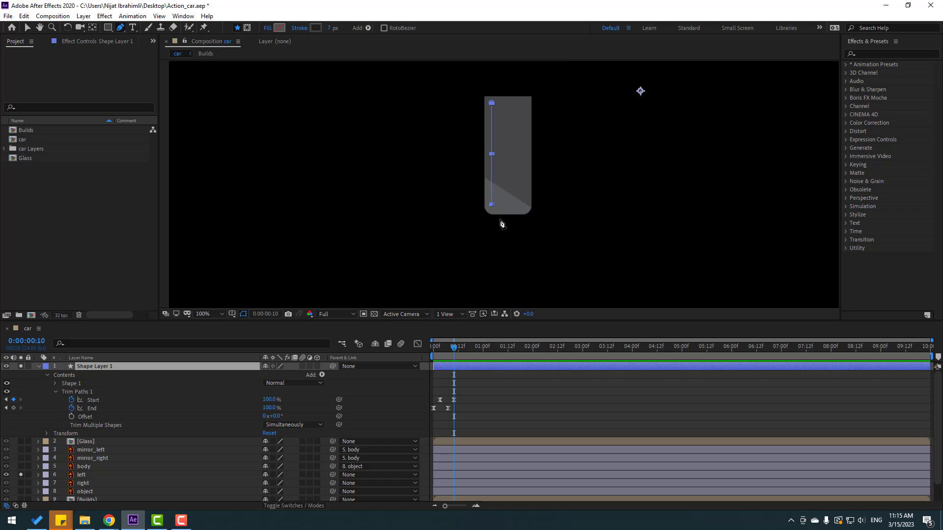
click(491, 204)
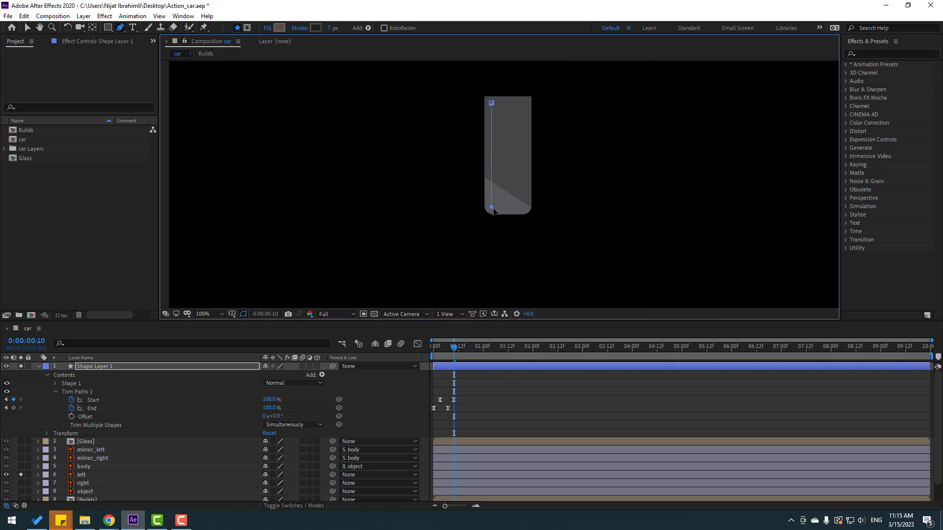
key(v)
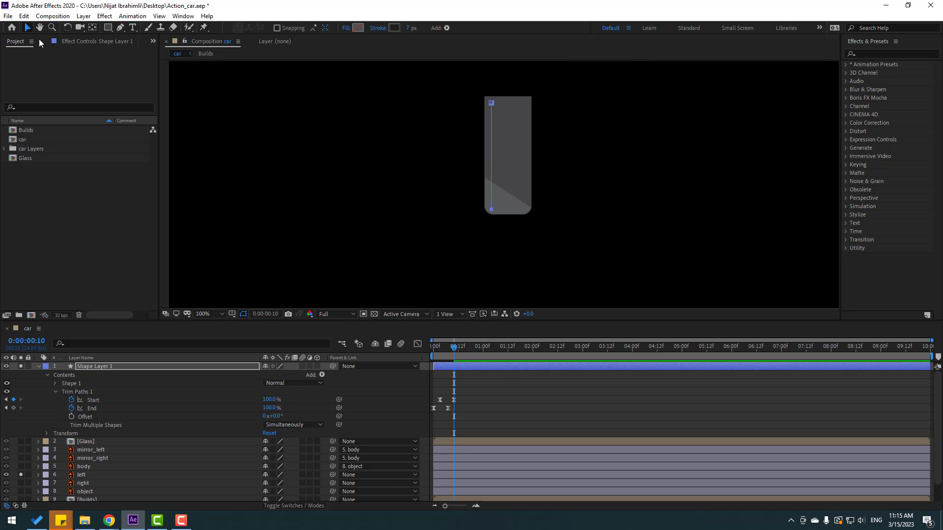
click(513, 399)
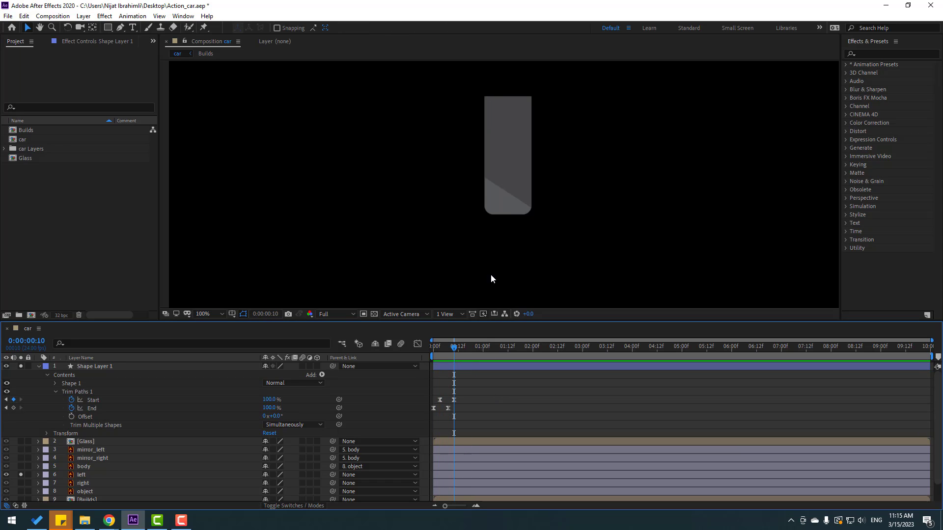
Step: Set the line cap of the tire line's stroke to Round Cap, and collapse the layer's properties
key(period)
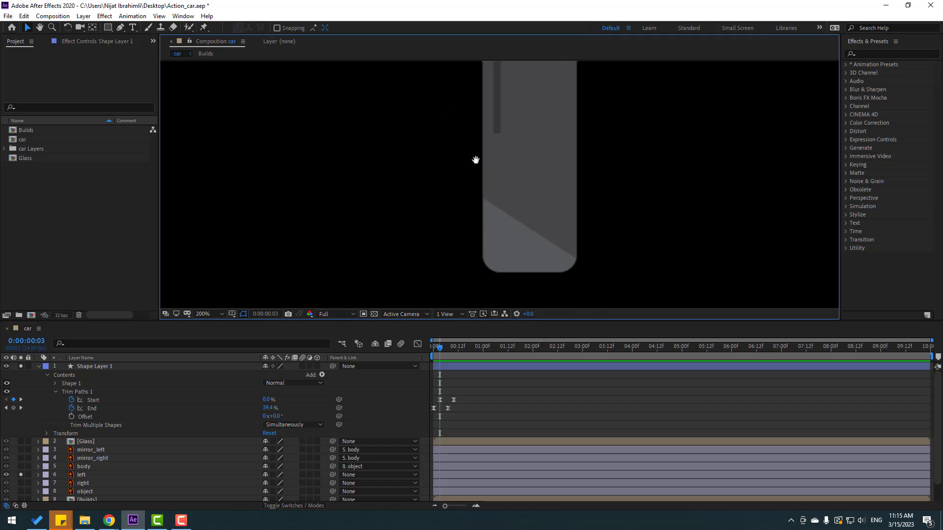
scroll(471, 160, up, 3)
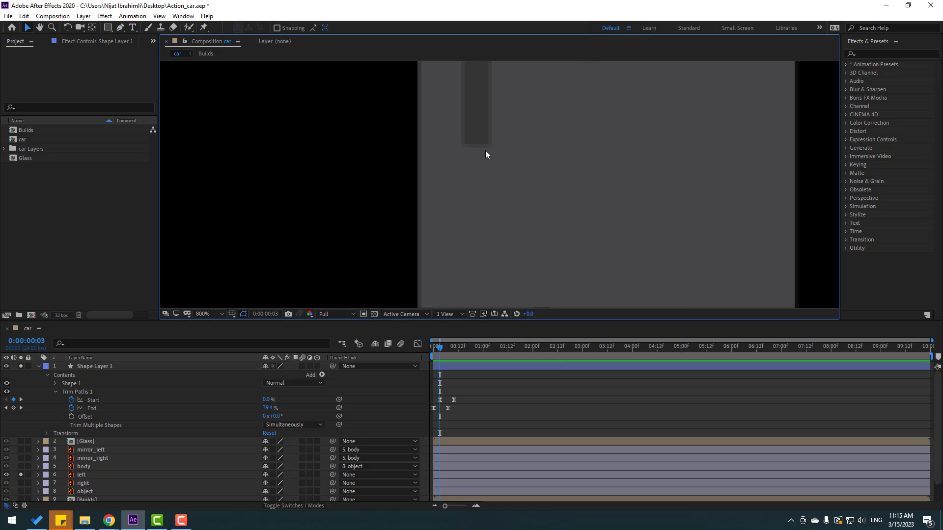
click(54, 392)
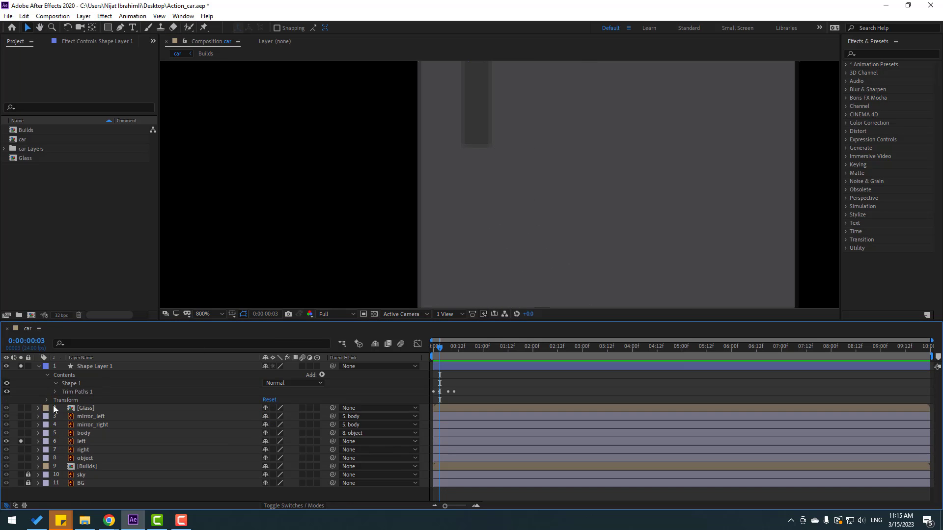
click(54, 383)
click(60, 401)
click(62, 400)
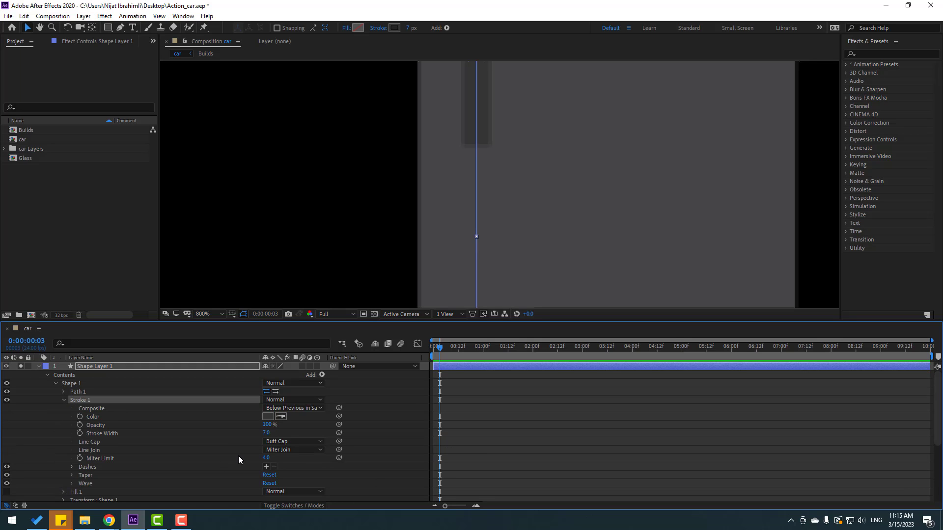
click(292, 442)
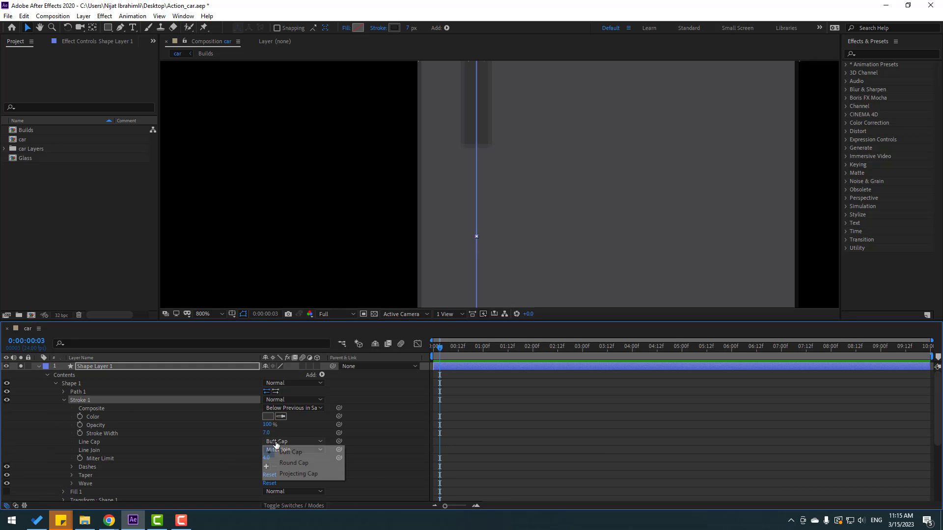
click(287, 464)
scroll(456, 238, down, 3)
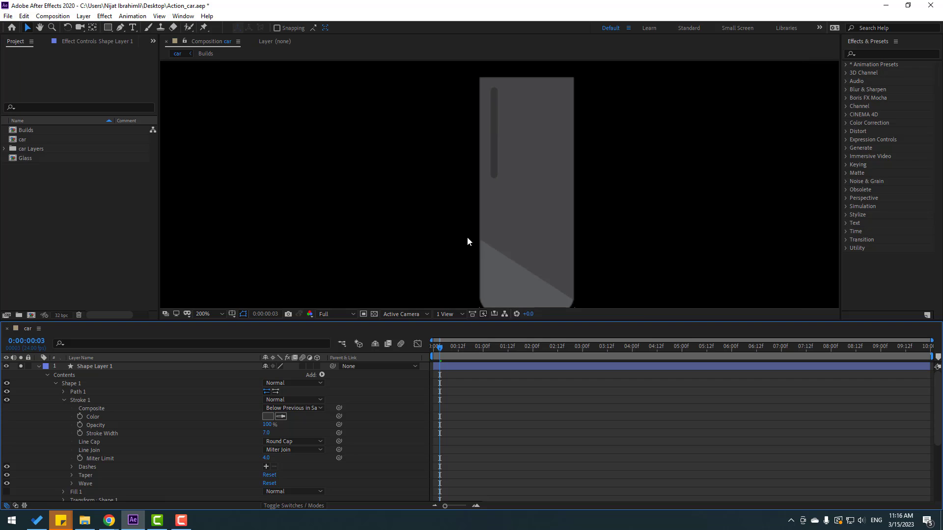
click(57, 383)
click(39, 366)
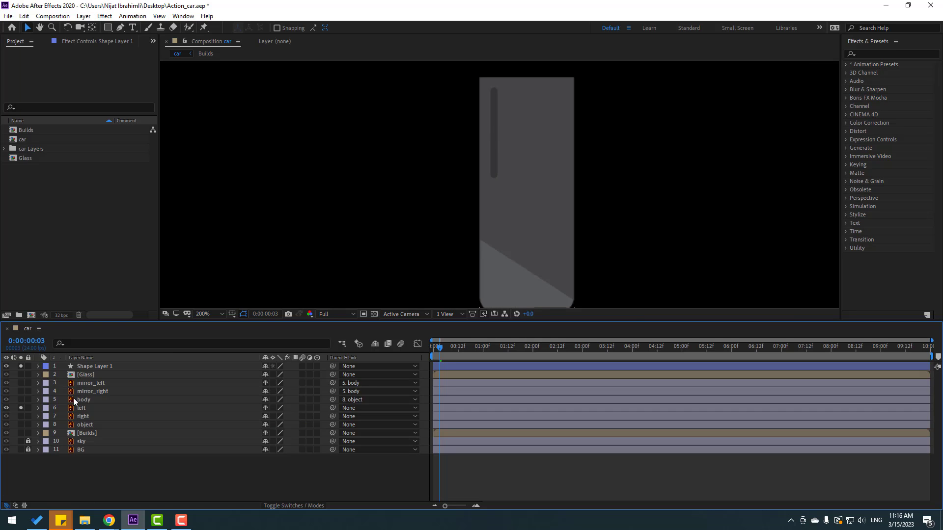
Step: Duplicate the line's shape layer and shift the copy to start a couple of frames later
click(102, 367)
drag(523, 254, 477, 248)
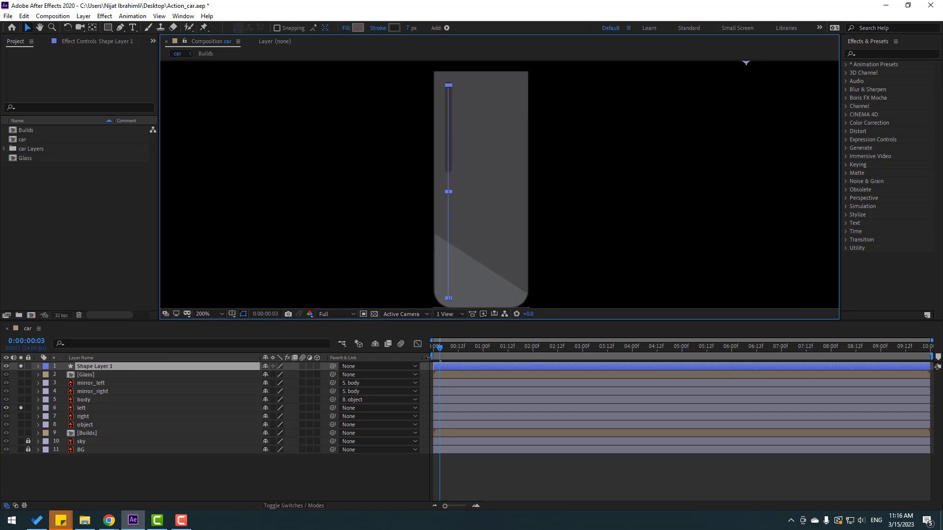
key(ctrl+d)
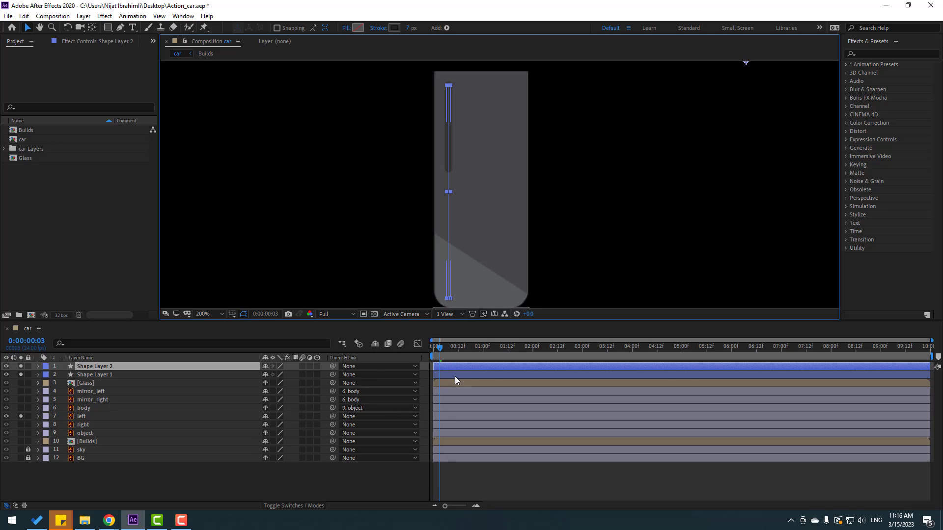
click(449, 367)
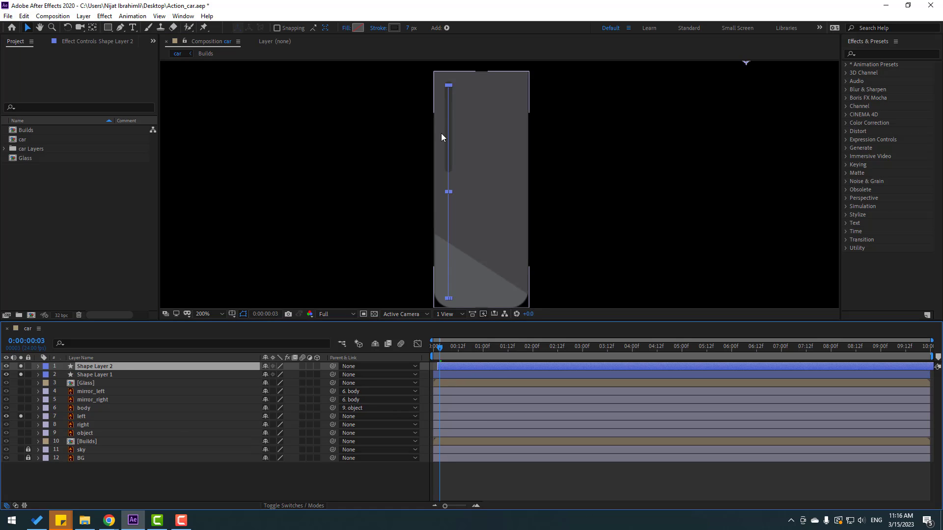
Step: Move the duplicated line to the middle of the tire, slightly lower than the original, and preview both lines
drag(744, 59, 773, 105)
key(h)
drag(671, 183, 643, 125)
key(v)
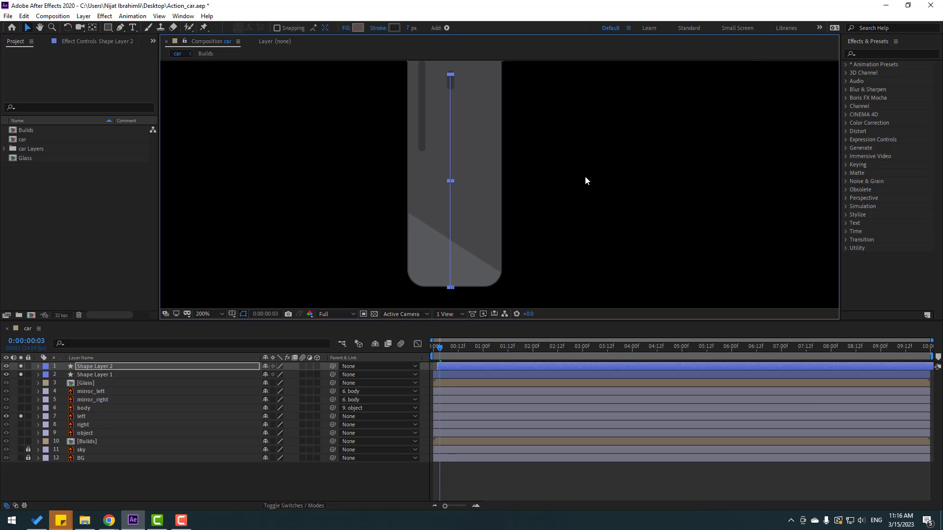
key(space)
key(space)
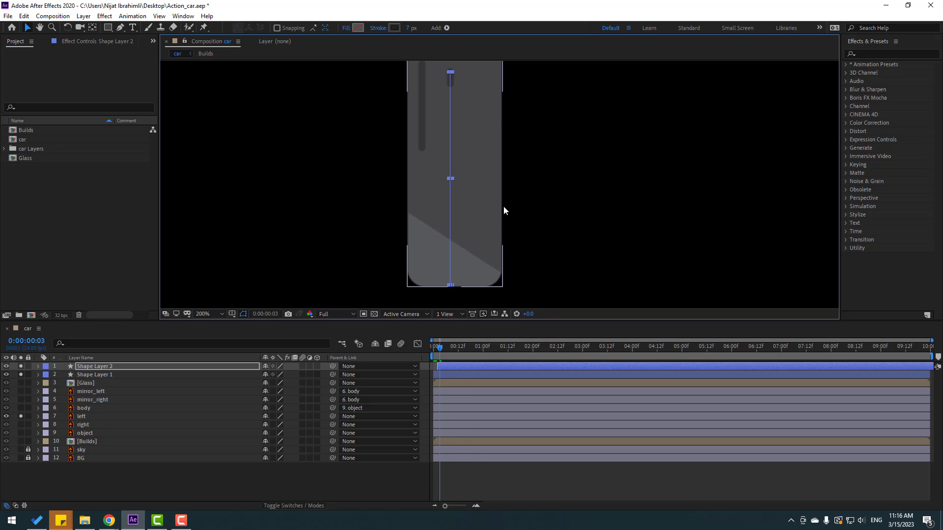
key(space)
key(comma)
click(104, 479)
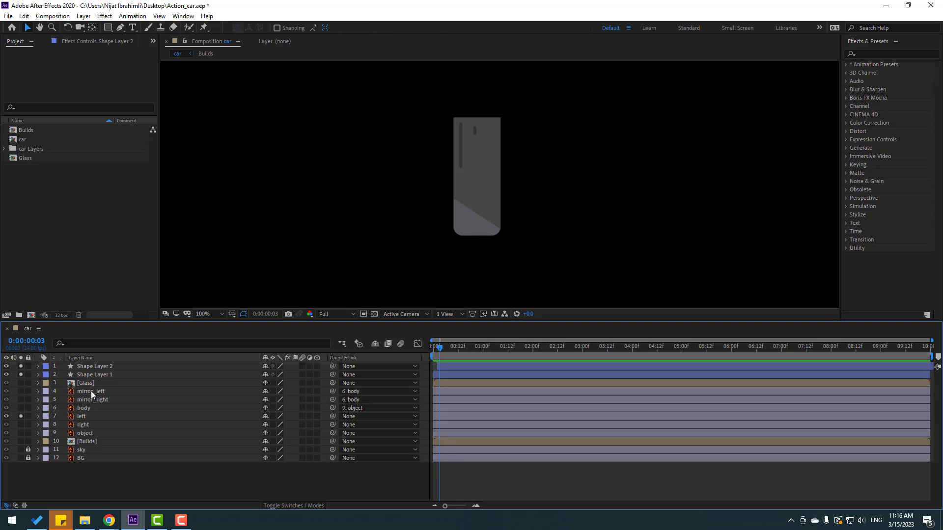
Step: Split the first tire line's layer at its last Start keyframe, frame 10, and delete the remaining part
click(91, 374)
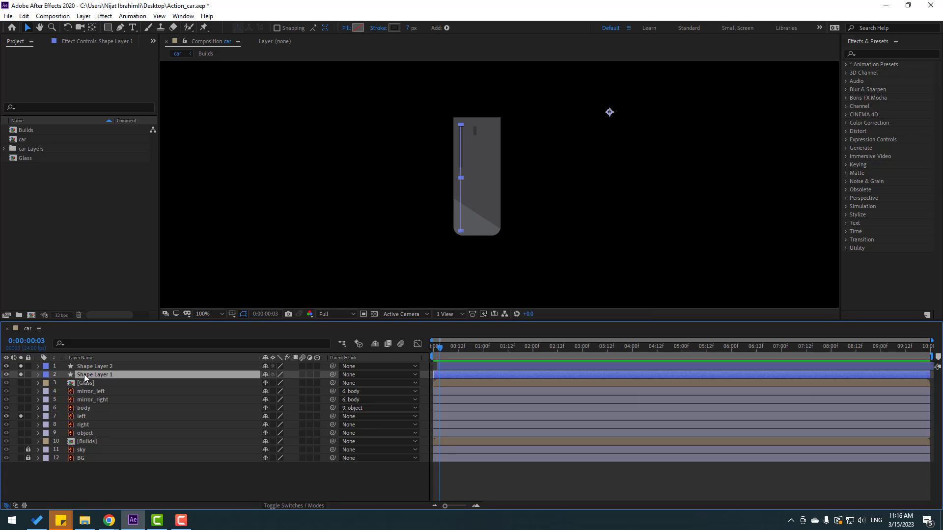
key(u)
drag(442, 351, 453, 346)
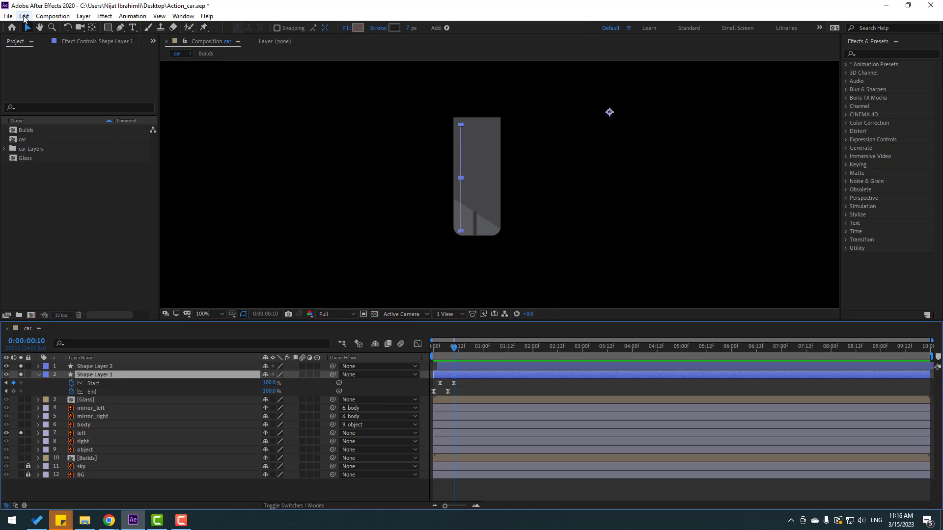
click(24, 16)
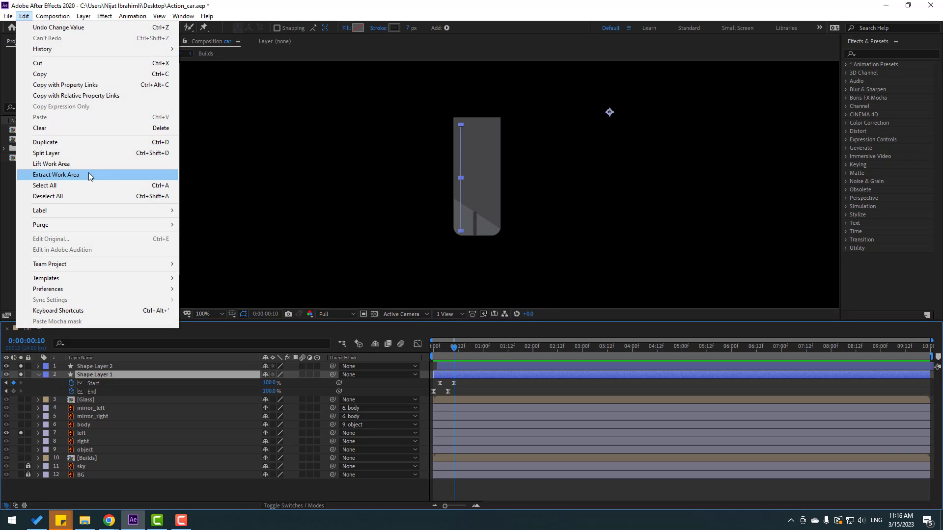
click(164, 156)
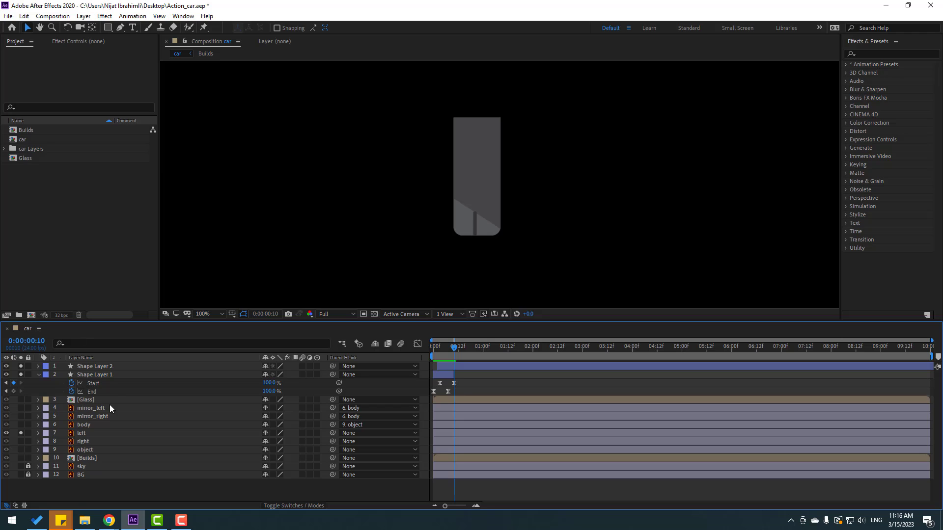
Step: Split Shape Layer 2 at its last Start keyframe, frame 12, delete the remaining part, and collapse both line layers' properties
click(102, 367)
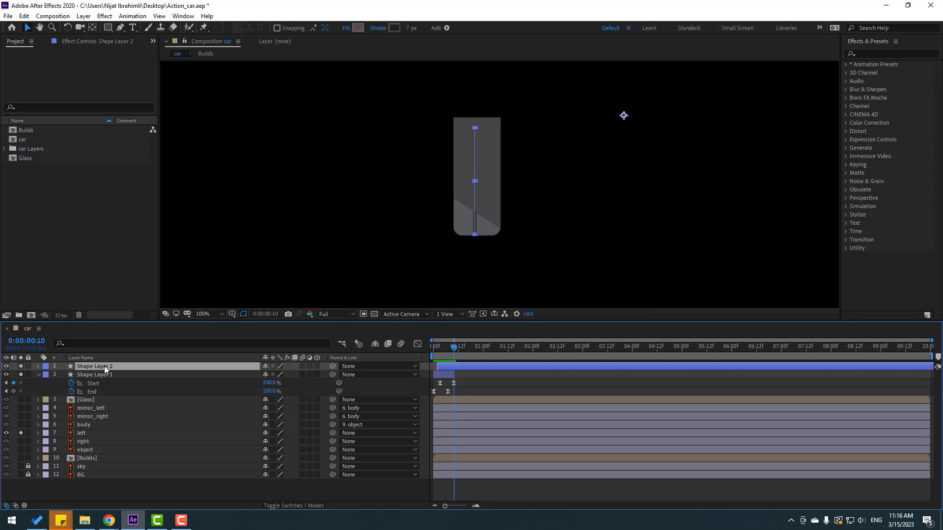
key(u)
key(k)
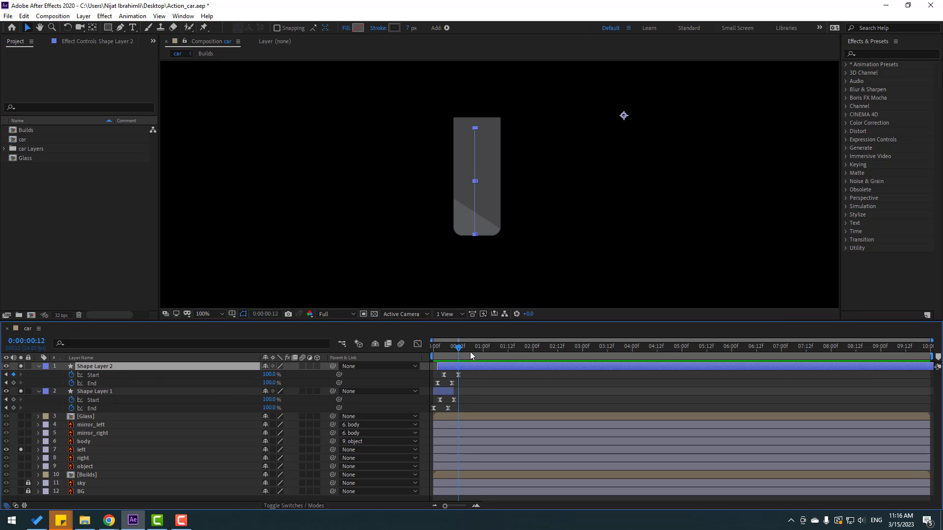
click(24, 16)
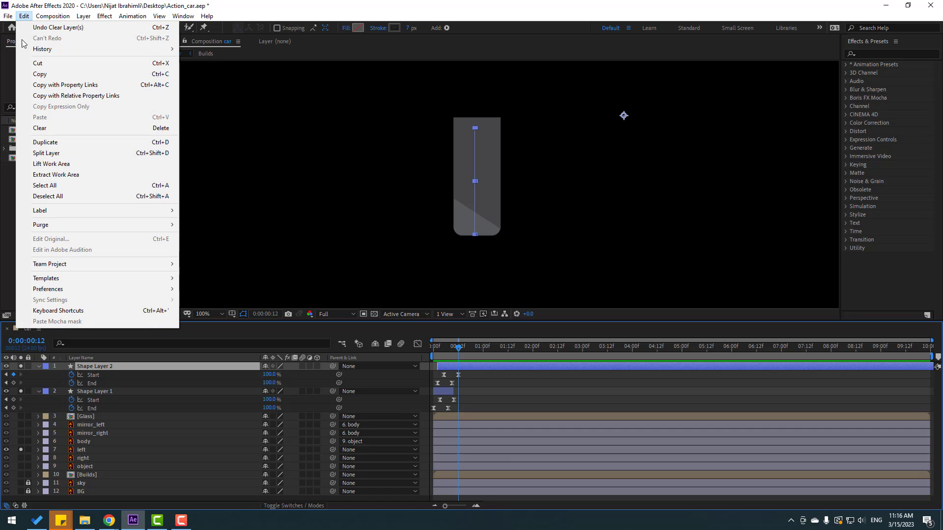
click(43, 153)
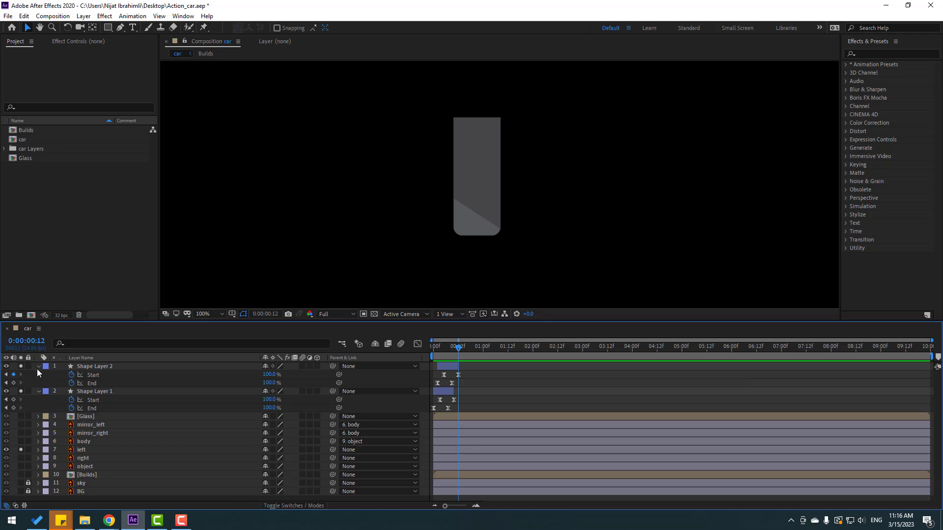
click(39, 366)
click(39, 374)
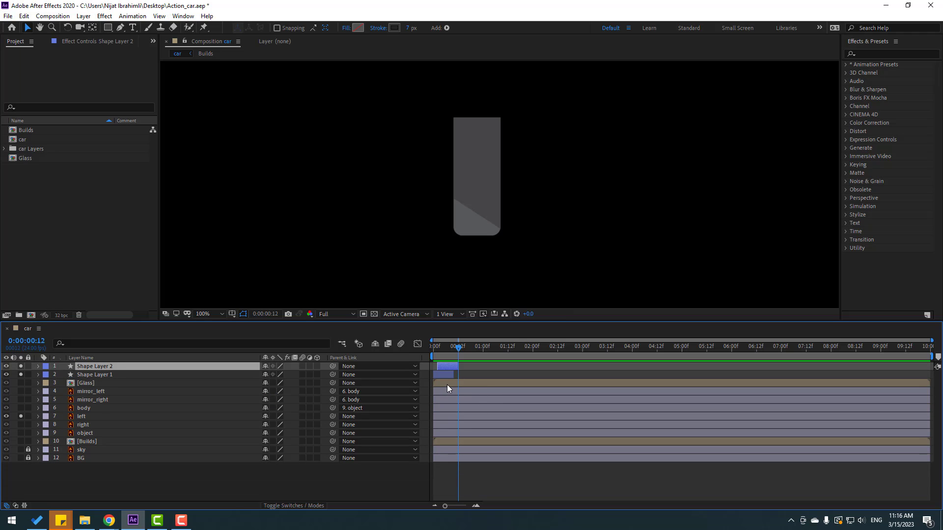
Step: Duplicate the middle tire line's layer and move the copy horizontally to the tire's right side
key(ctrl+d)
click(447, 349)
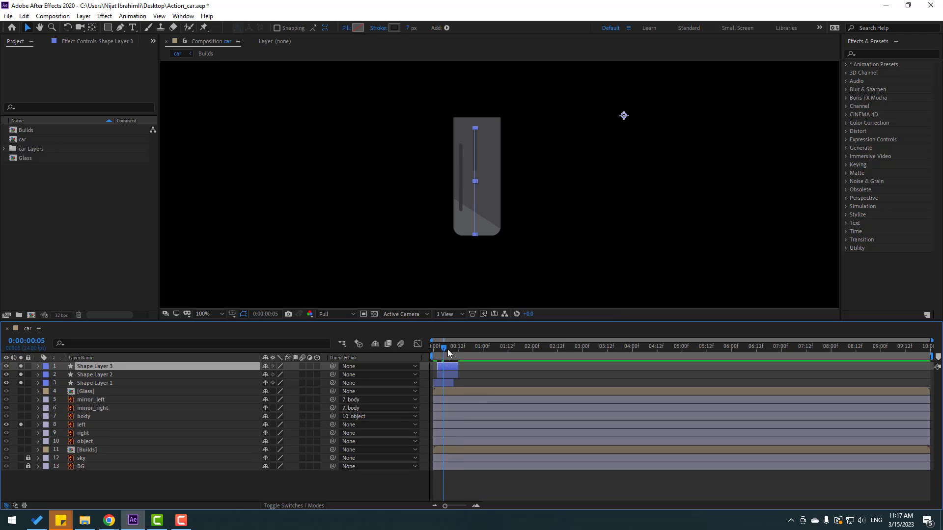
key(shift+Right)
key(shift+Right)
key(shift+Right)
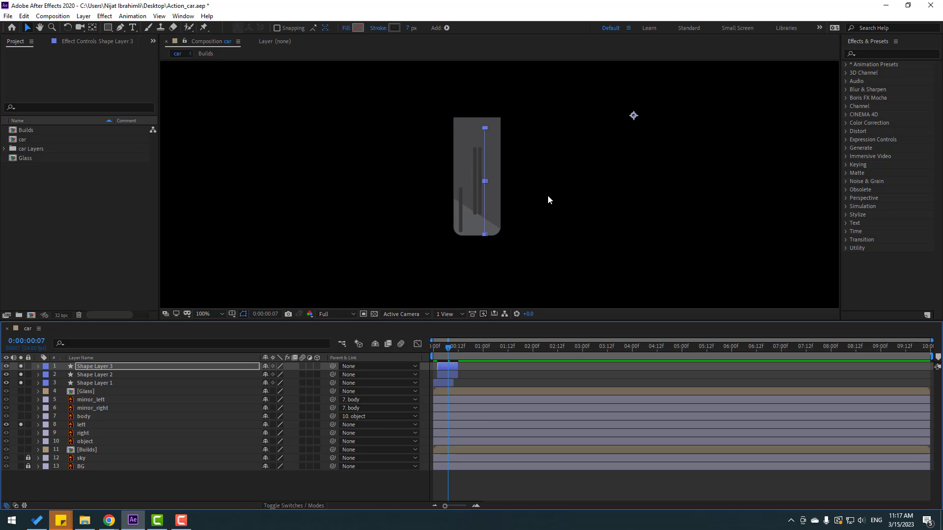
key(Right)
key(Right)
key(Right)
key(Right)
key(Right)
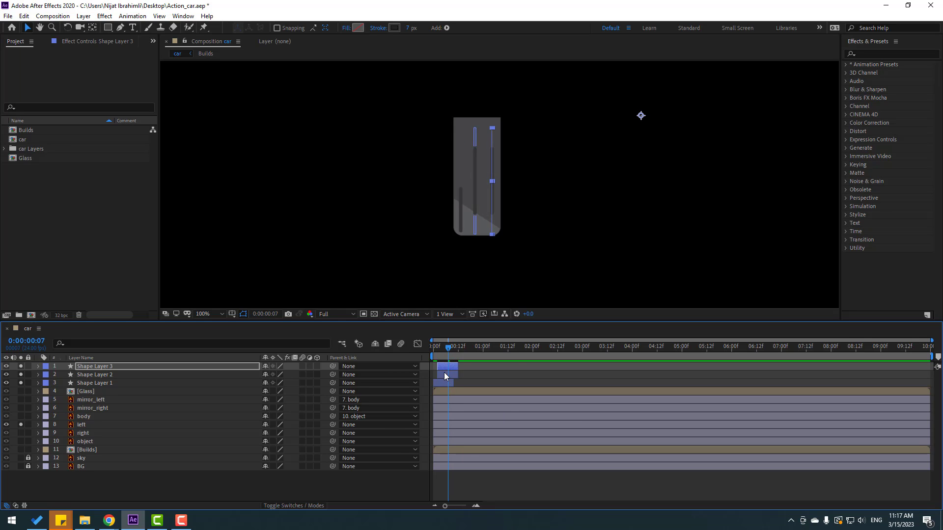
Step: Shift the third line's layer in time to start between the first and second lines, and preview the timing
drag(443, 366, 445, 366)
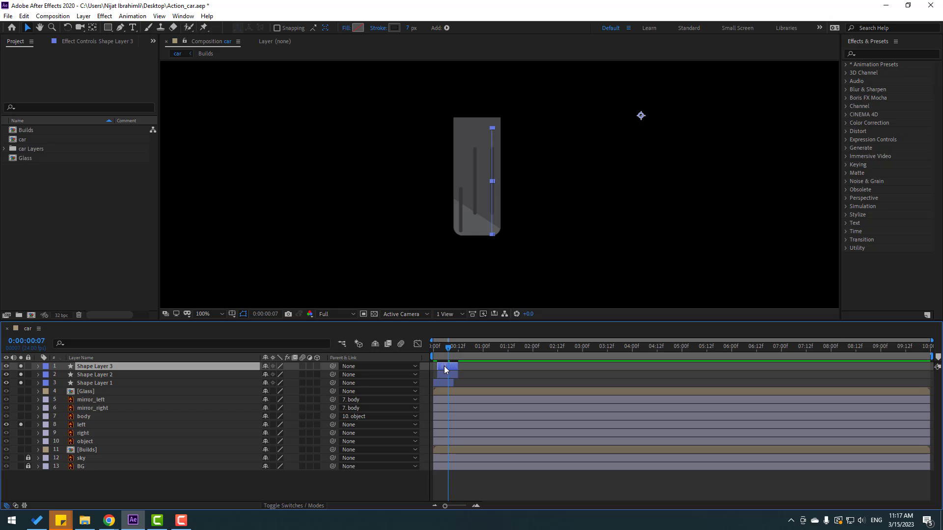
click(485, 376)
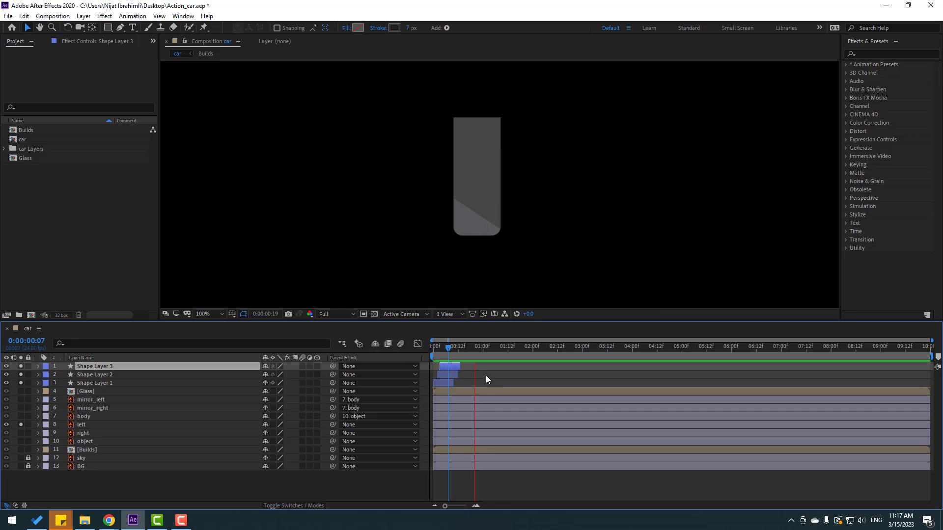
scroll(317, 258, down, 2)
scroll(408, 266, up, 2)
key(space)
drag(447, 365, 443, 364)
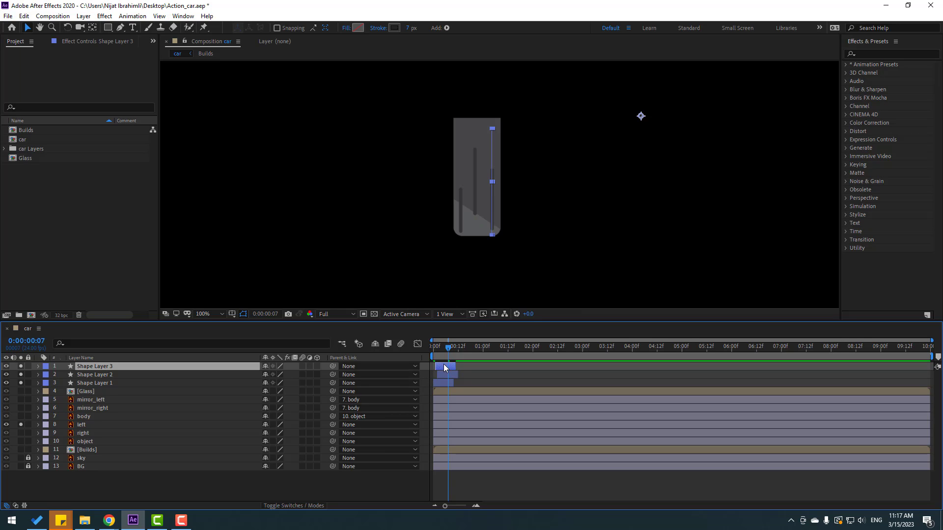
key(space)
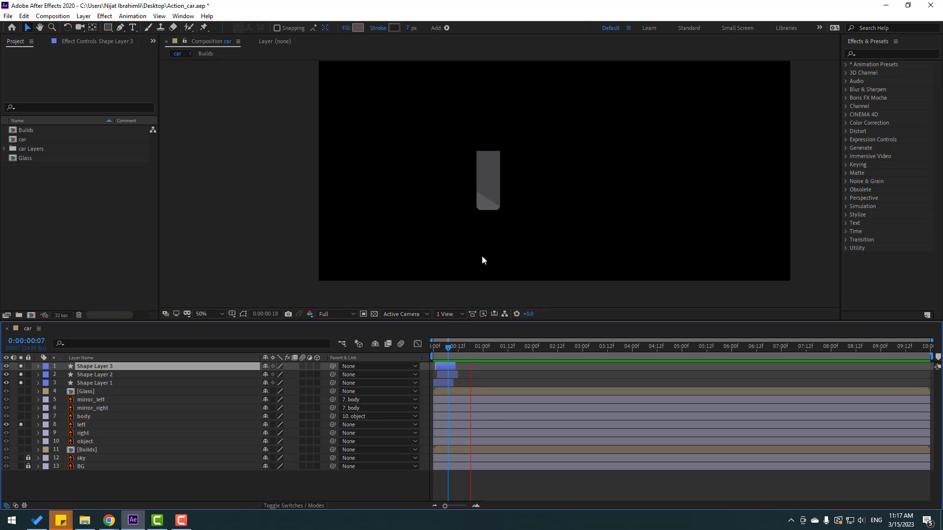
key(space)
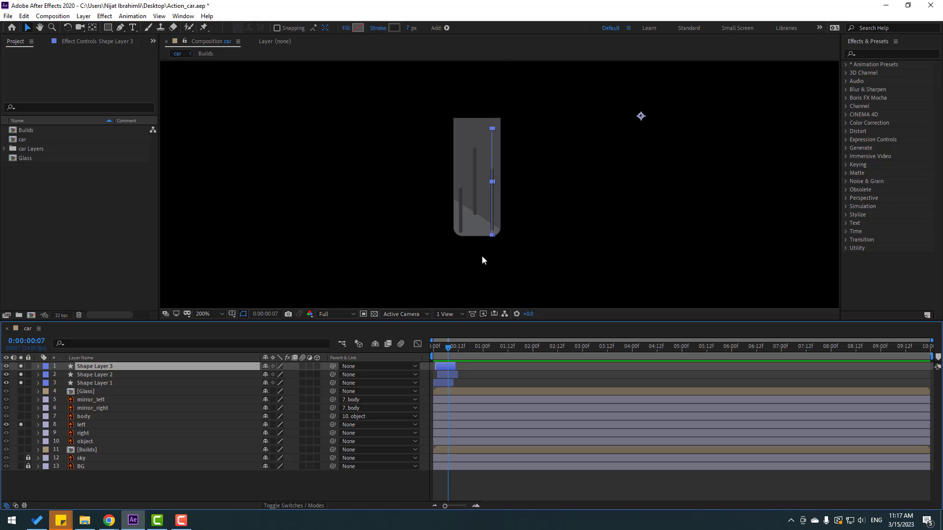
Step: Pre-compose the three line shape layers as wheel_lines, with its duration adjusted to the layers' time span
scroll(481, 255, up, 2)
click(453, 348)
drag(453, 348, 457, 348)
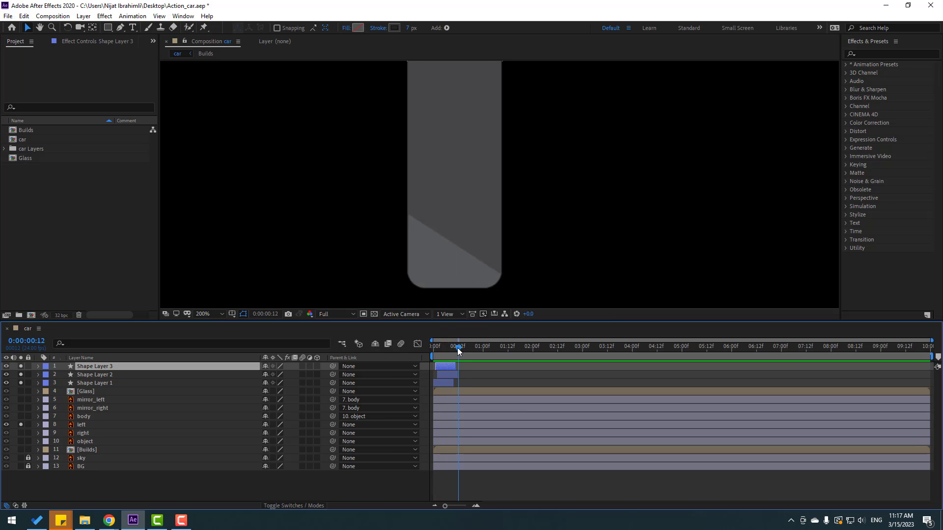
click(81, 382)
shift+click(87, 368)
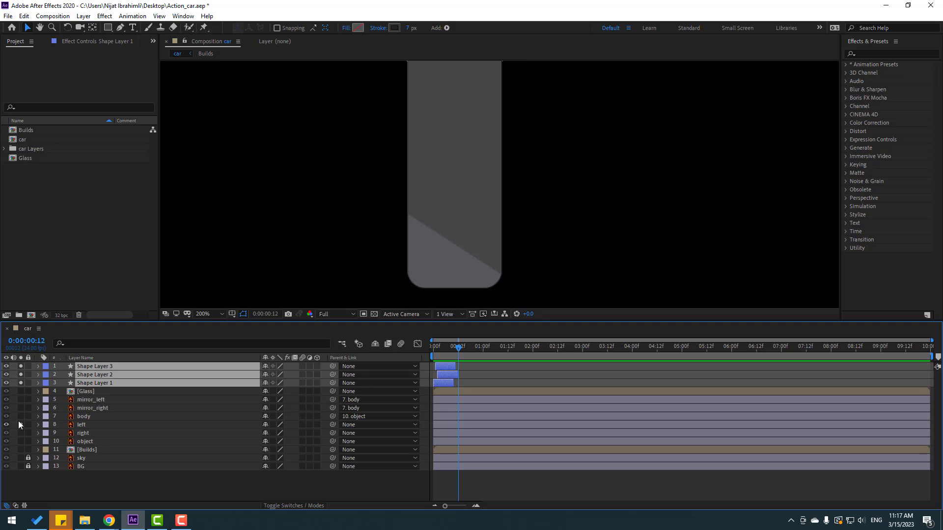
right_click(101, 374)
click(133, 319)
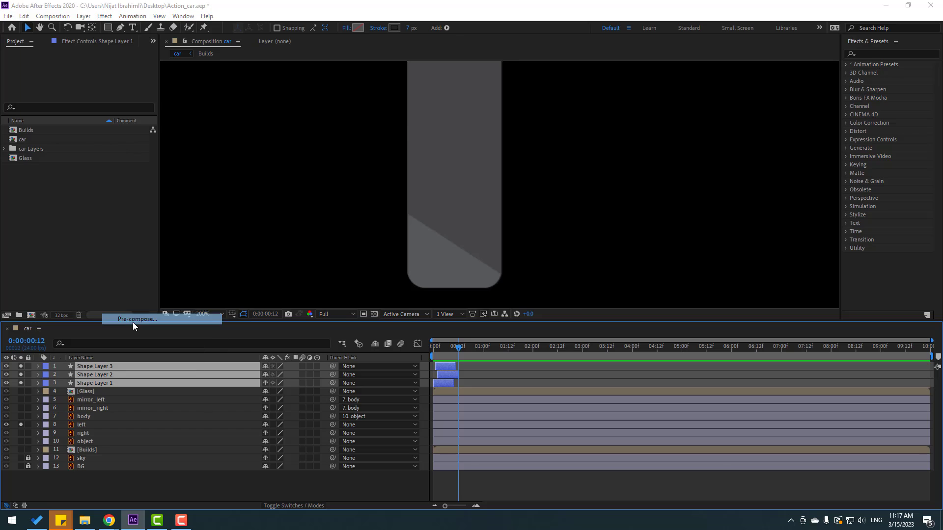
text(wheel_lines)
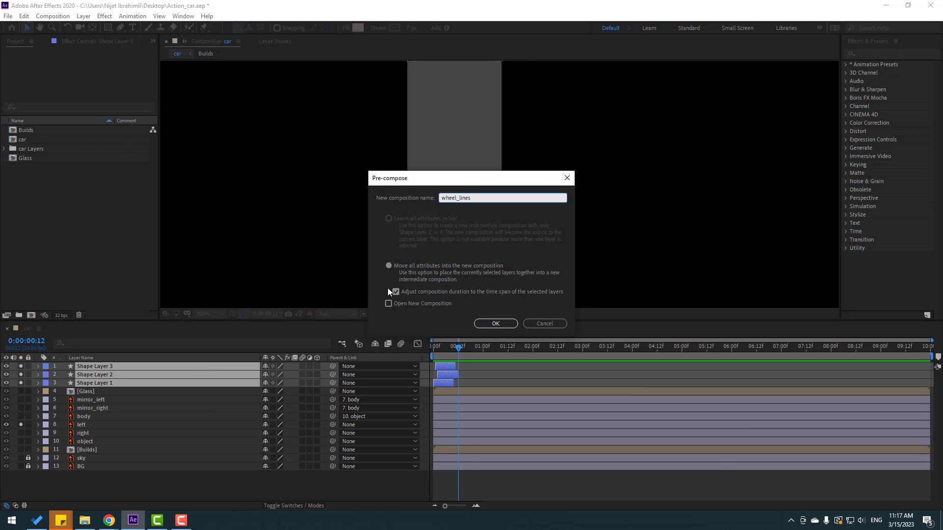
click(494, 324)
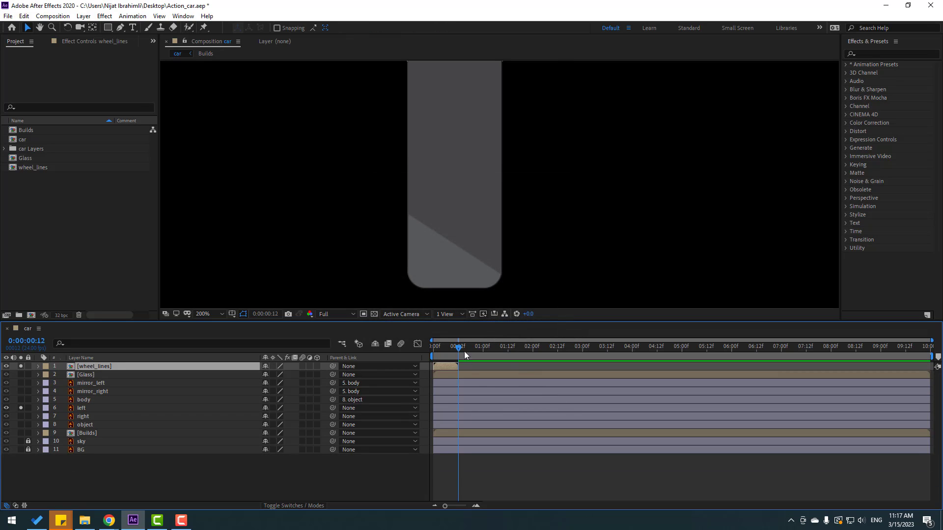
Step: Duplicate the wheel_lines layer three times, staggering each copy to start before the previous one ends
drag(433, 354, 481, 367)
scroll(490, 201, down, 2)
key(ctrl+d)
key(ctrl+d)
key(ctrl+d)
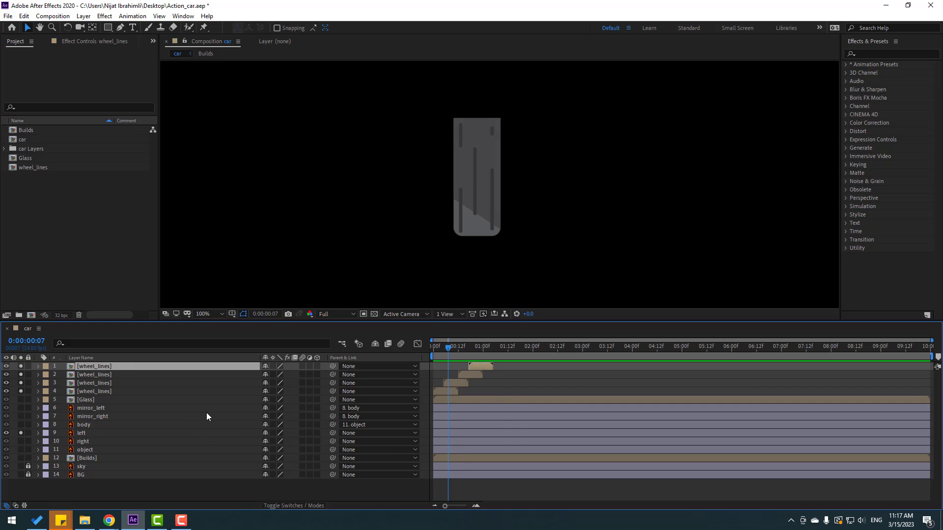
Step: Keep duplicating and staggering the wheel_lines layers, including as whole groups, until the overlapping copies extend past nine seconds
key(ctrl+d)
drag(481, 366, 568, 364)
key(ctrl+d)
key(ctrl+d)
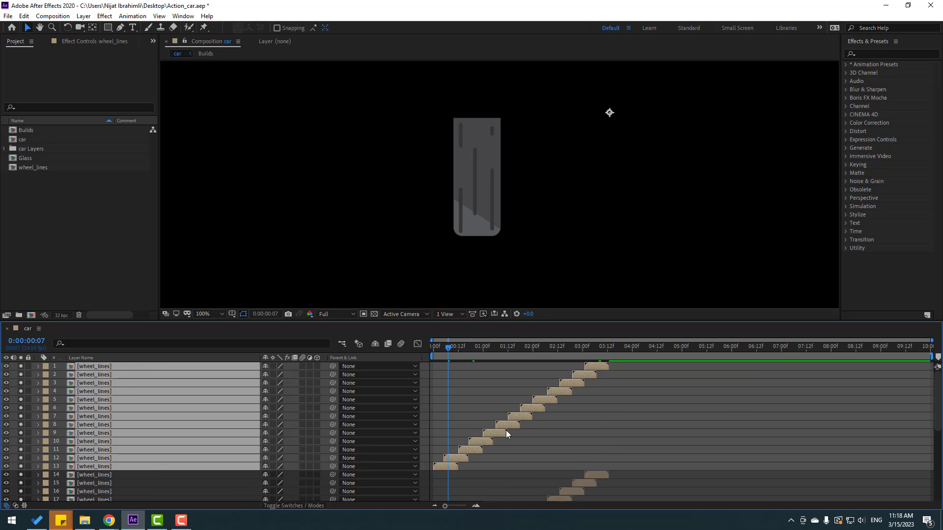
drag(505, 430, 609, 467)
drag(770, 401, 878, 370)
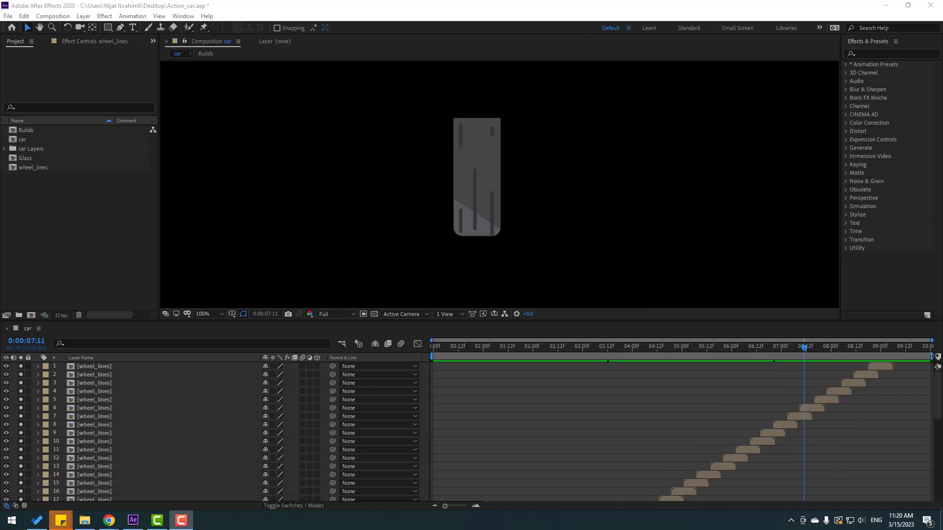
Step: End the work area at the last wheel_lines copy's end and trim the composition to the work area
drag(932, 356, 896, 354)
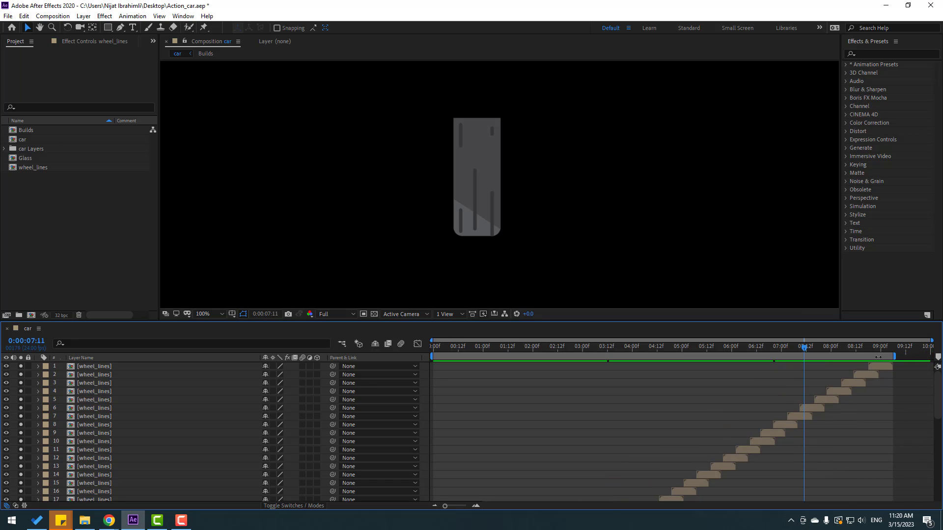
right_click(878, 356)
click(851, 386)
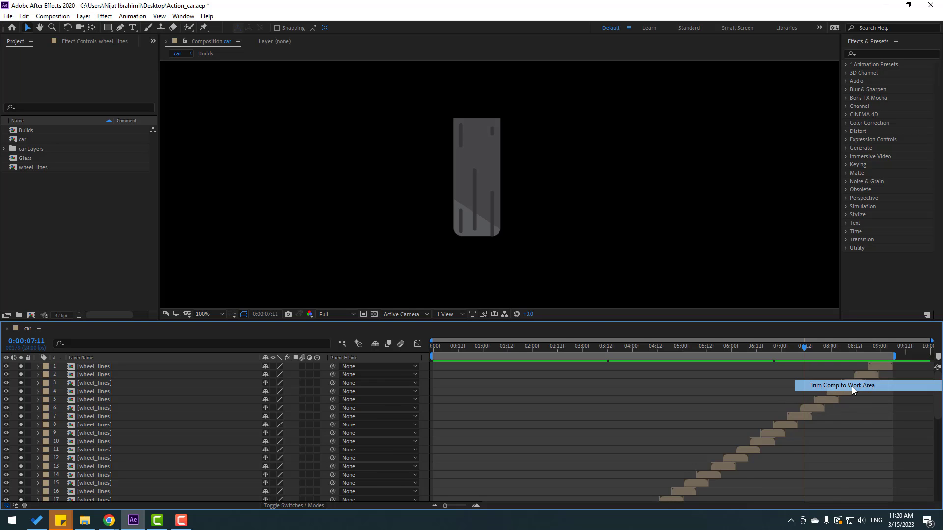
Step: Pre-compose all the wheel_lines layers into one composition named Lines_wheel_left
scroll(265, 397, down, 8)
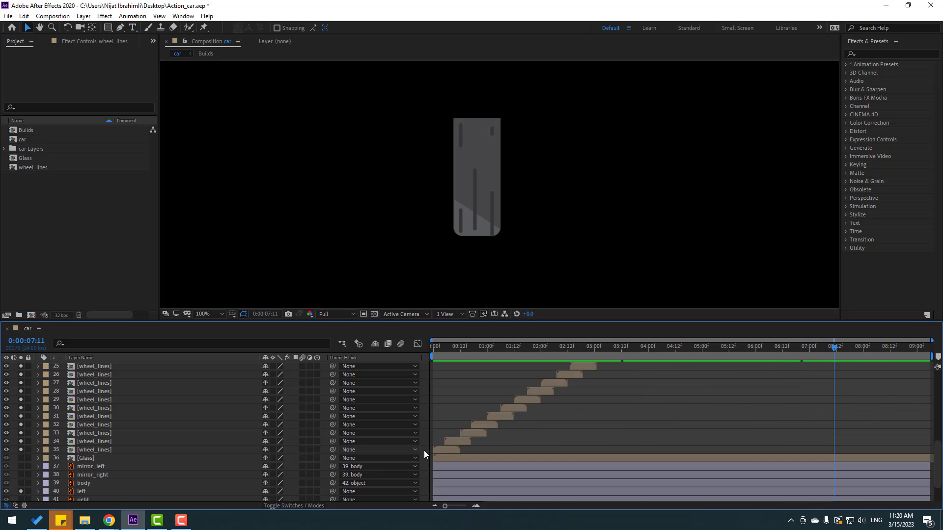
click(443, 446)
scroll(538, 422, up, 8)
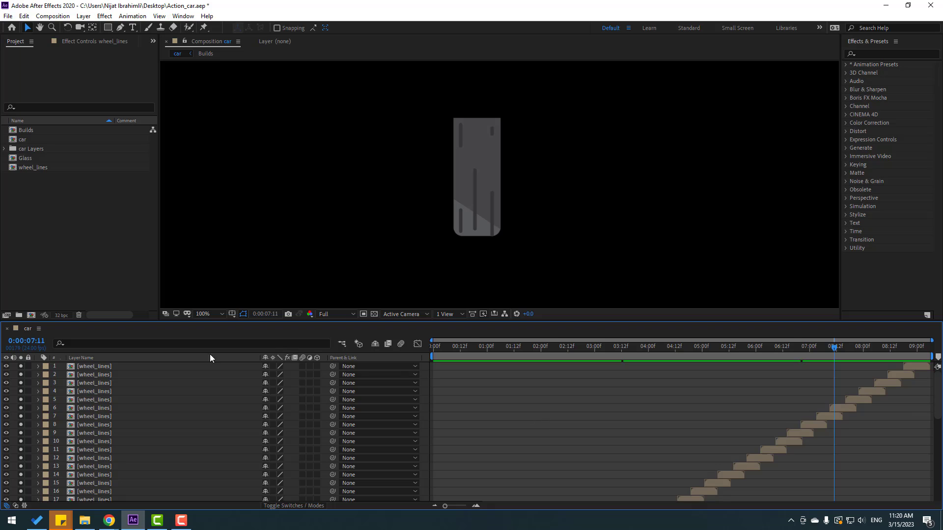
shift+click(112, 367)
right_click(96, 391)
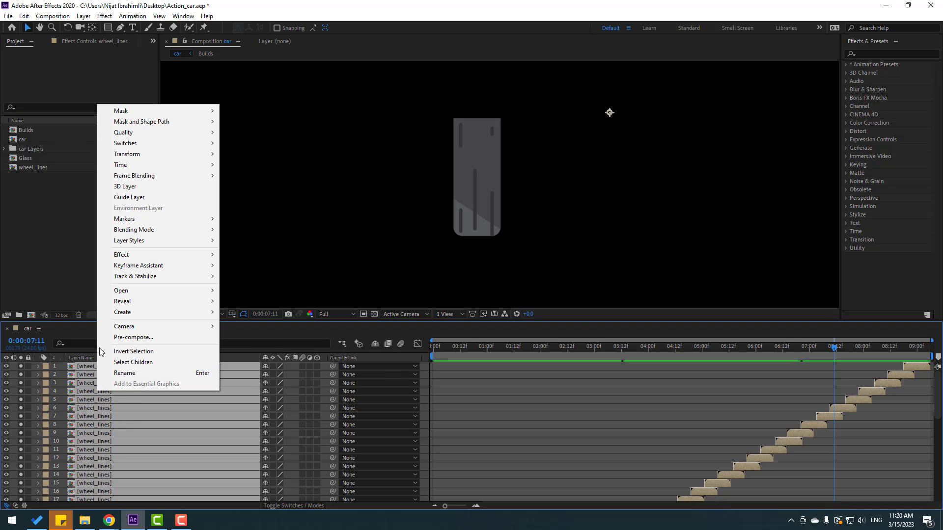
click(111, 339)
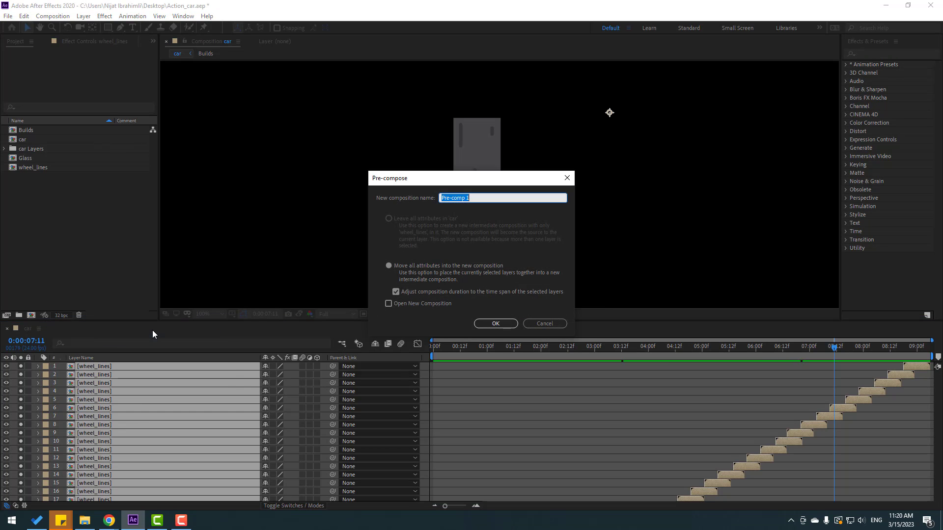
text(Lines_wheel_left)
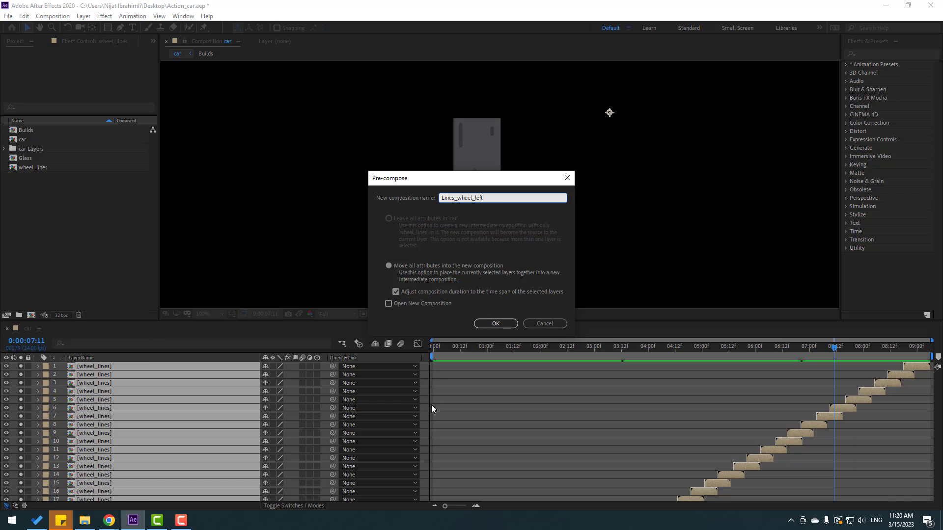
click(483, 323)
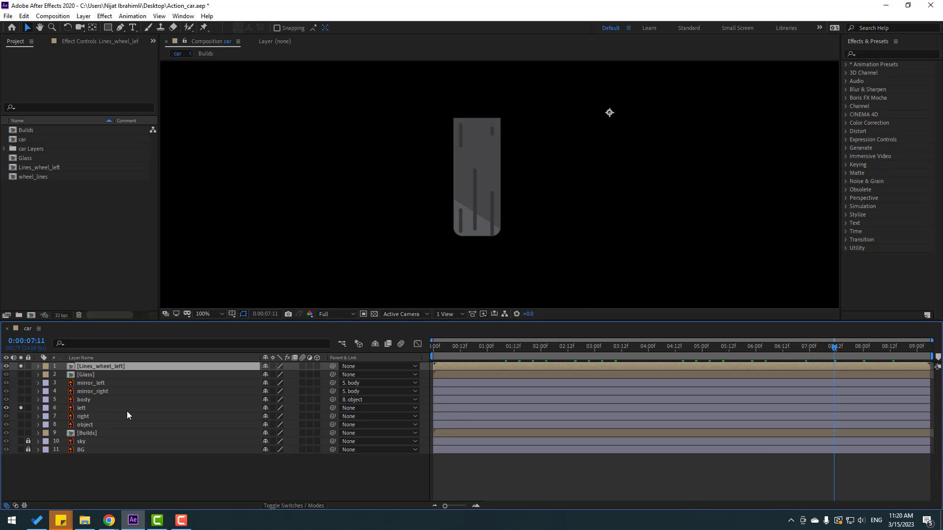
Step: Turn off solo for the Lines_wheel_left and left layers, and check the lines on the whole car up to 0:00:01:22
drag(21, 366, 37, 457)
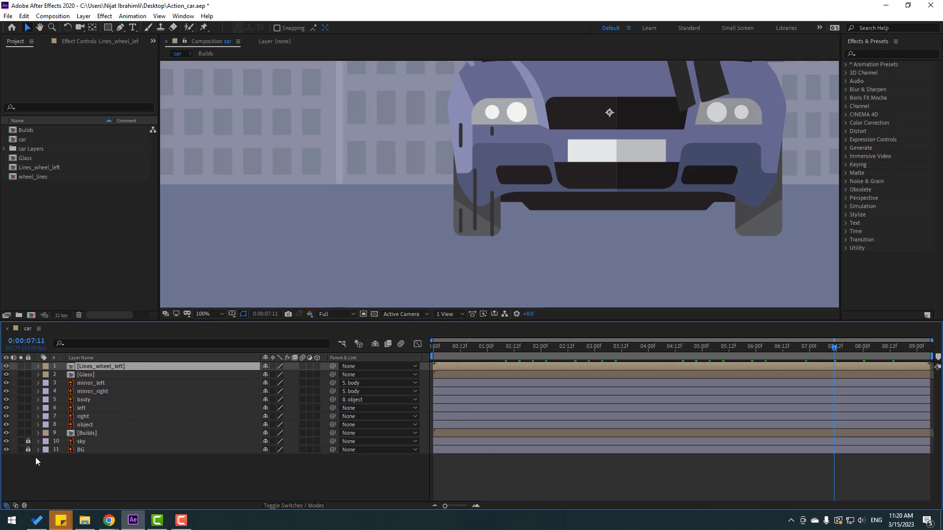
drag(442, 349, 536, 349)
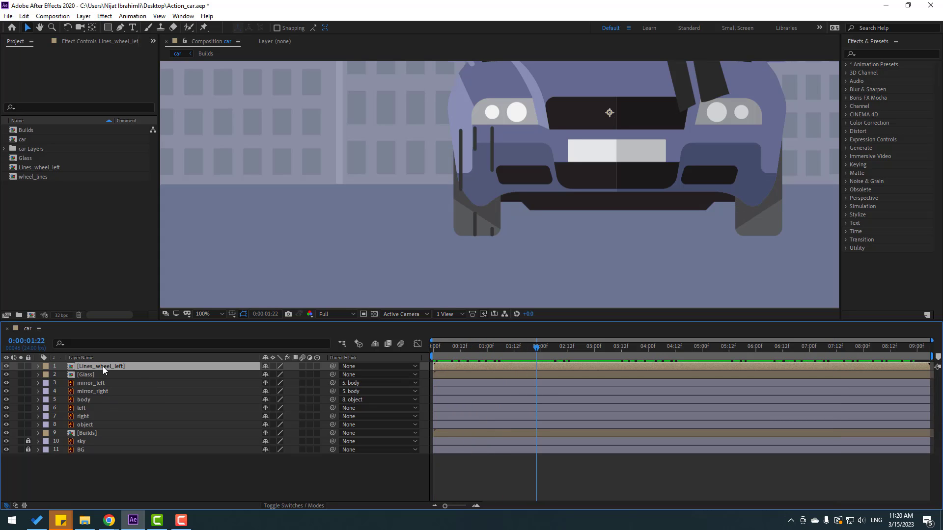
Step: Move the Lines_wheel_left layer beneath the body layer and check the left tire's lines up to 0:00:00:13
drag(104, 369, 128, 406)
key(space)
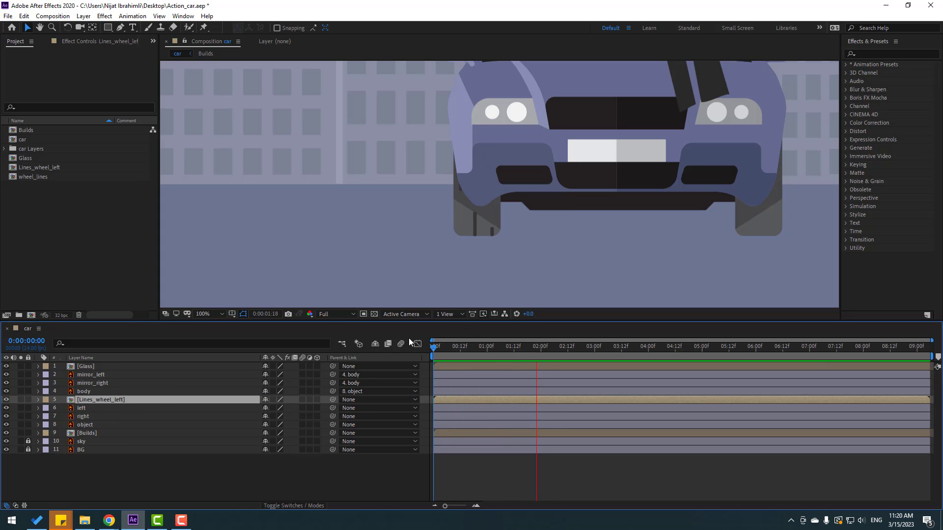
click(456, 355)
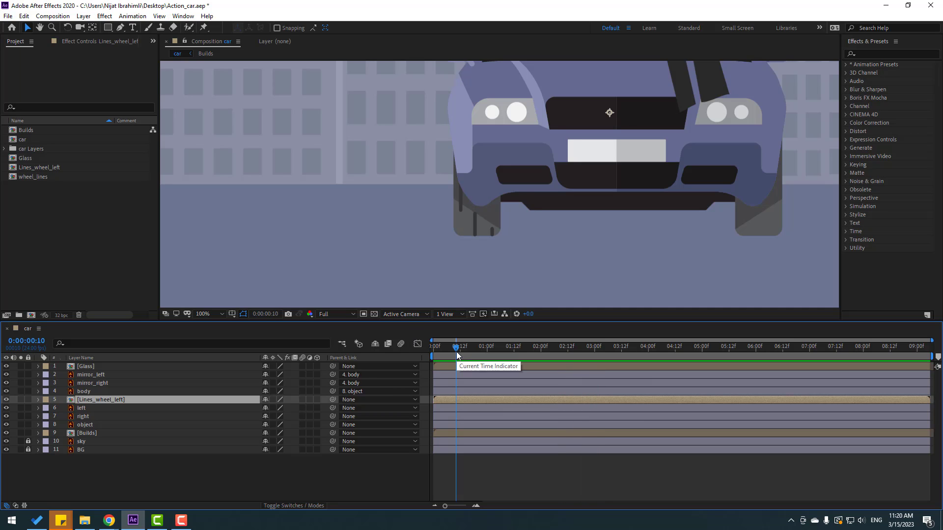
key(Page_Down)
key(Page_Down)
key(Page_Down)
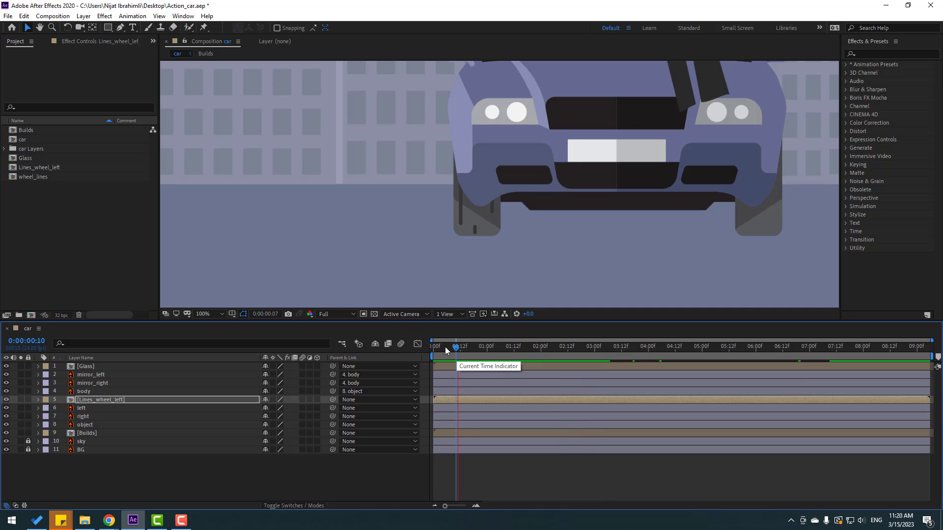
Step: Duplicate Lines_wheel_left, place the copy between the left and right layers, shift it onto the right tire, and preview both wheels
click(139, 399)
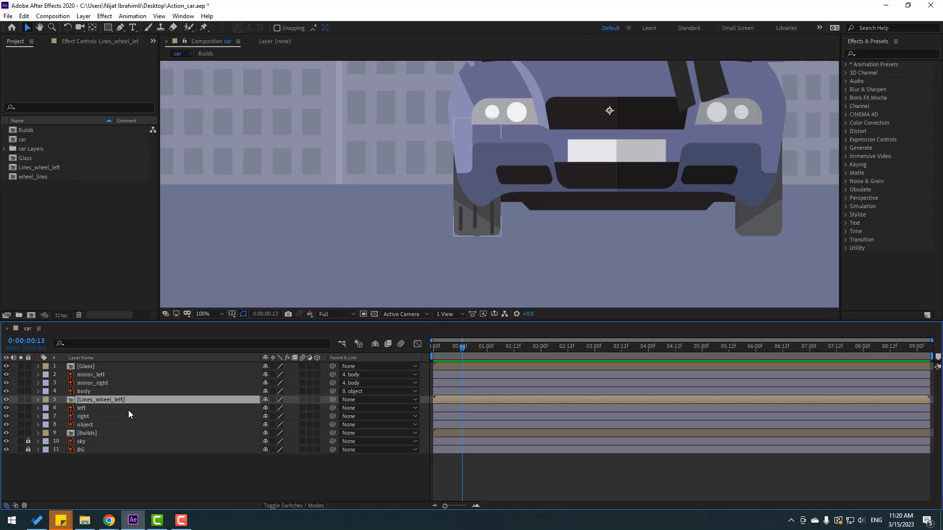
key(ctrl+d)
drag(91, 399, 110, 417)
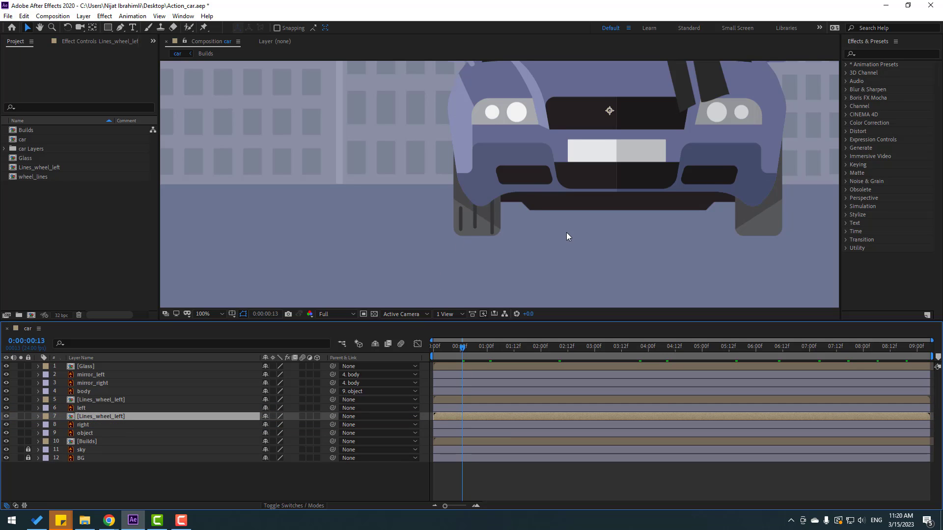
drag(567, 232, 497, 244)
drag(410, 235, 684, 232)
key(space)
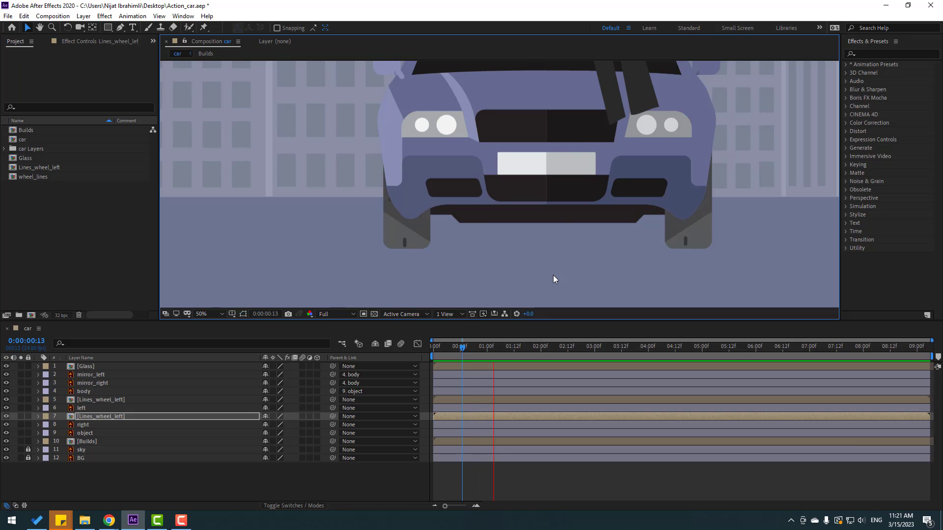
key(space)
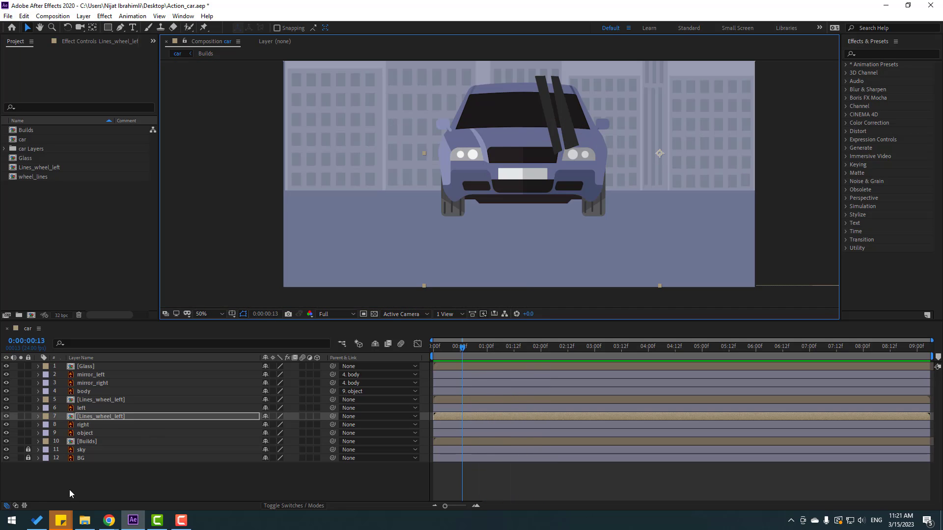
Step: Rename the duplicated tread-lines layer above the right layer as Lines_wheel_right
click(69, 490)
click(91, 416)
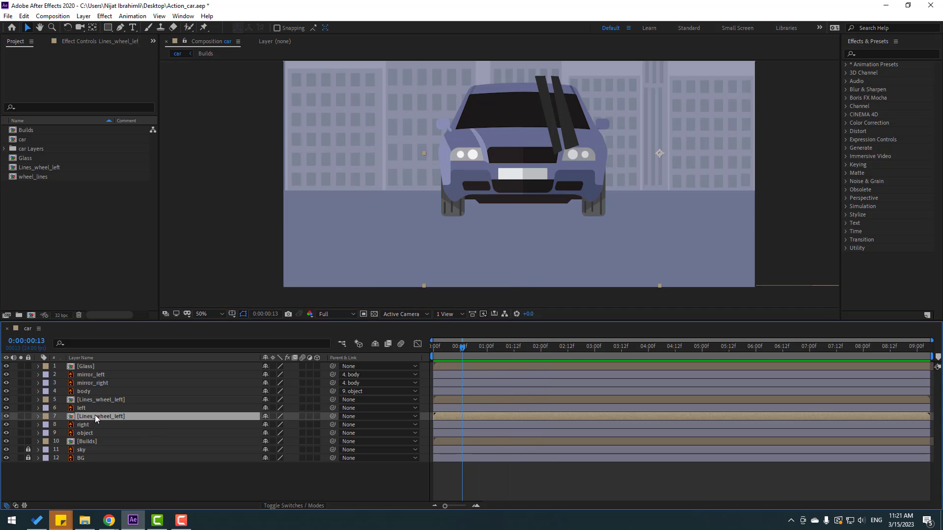
key(Return)
click(129, 416)
key(BackSpace)
key(BackSpace)
key(BackSpace)
key(BackSpace)
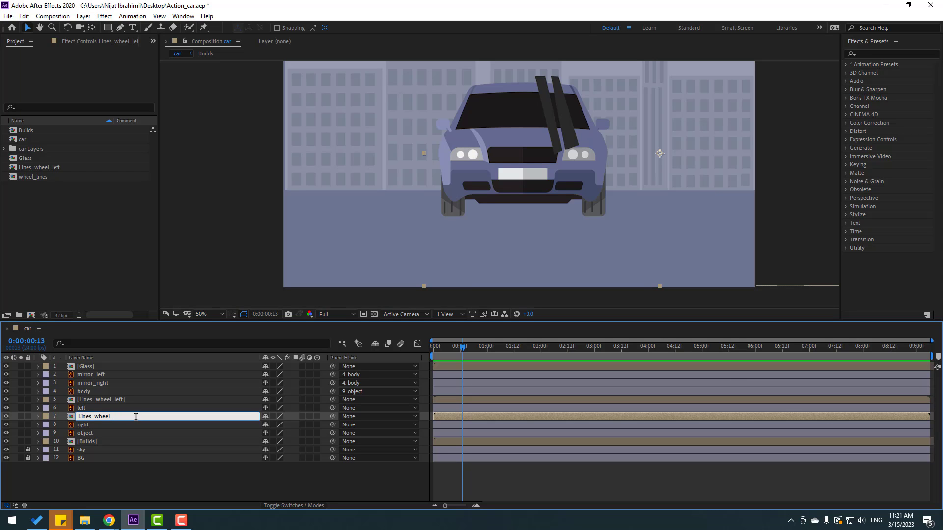
key(Return)
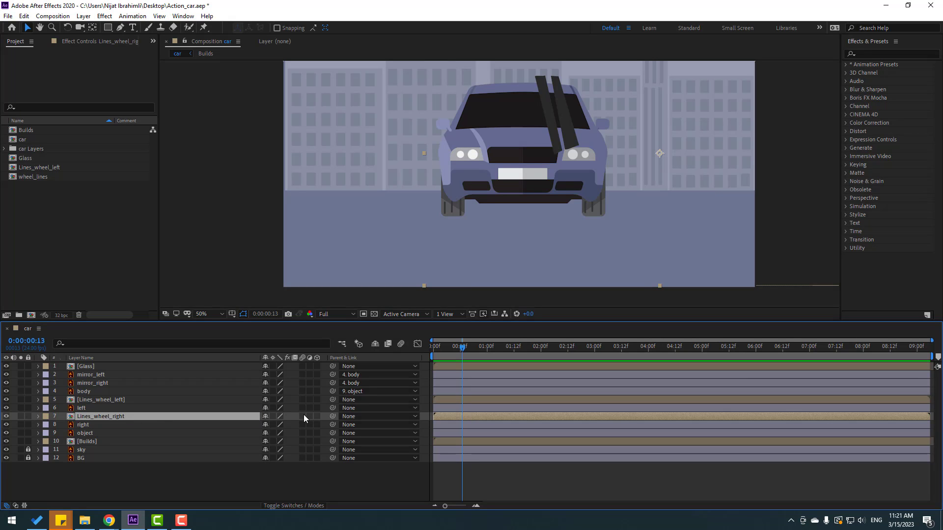
Step: Parent Lines_wheel_right to the right layer, test the link by moving the right wheel, and undo the test move
drag(332, 416, 87, 423)
click(83, 424)
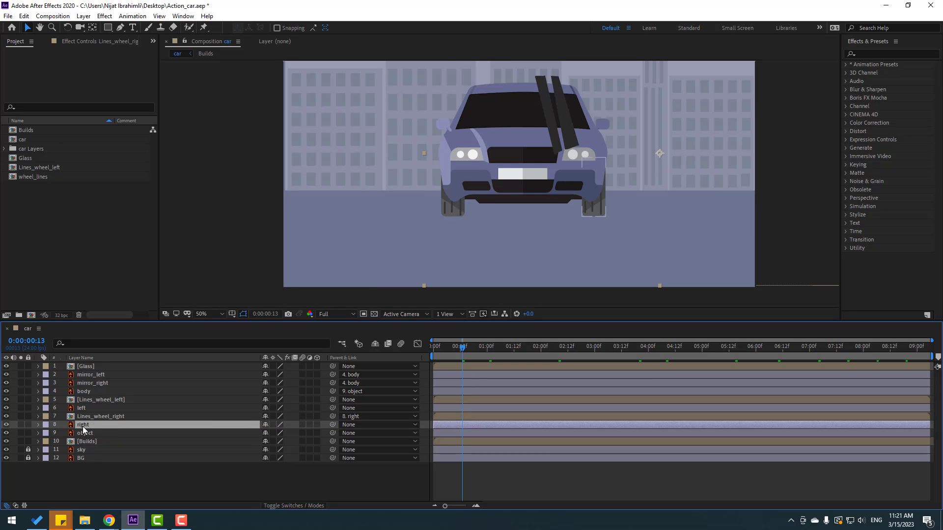
drag(596, 197, 632, 215)
key(ctrl+z)
key(ctrl+z)
key(ctrl+z)
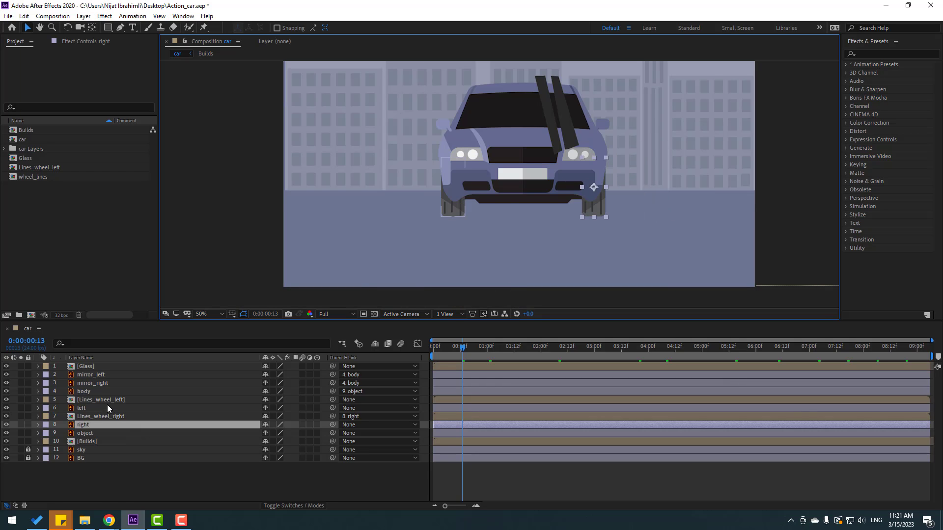
Step: Parent the Lines_wheel_left layer to the left layer
click(111, 402)
drag(332, 399, 82, 412)
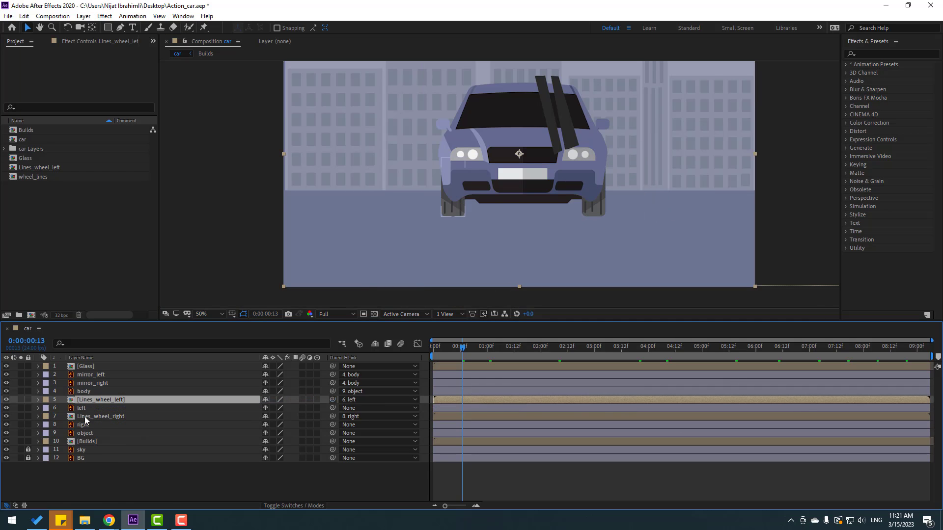
click(233, 485)
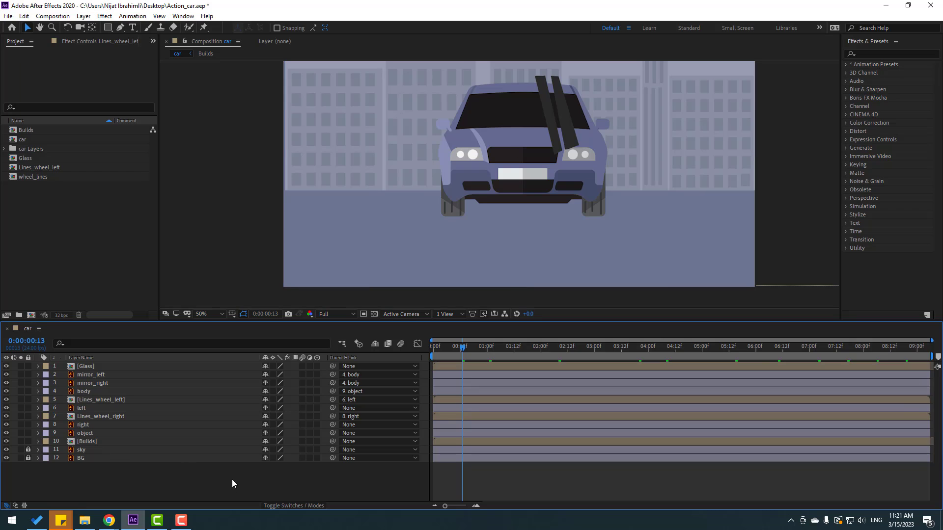
Step: Parent the left and right wheel layers to the object layer and test the link by moving object
click(83, 409)
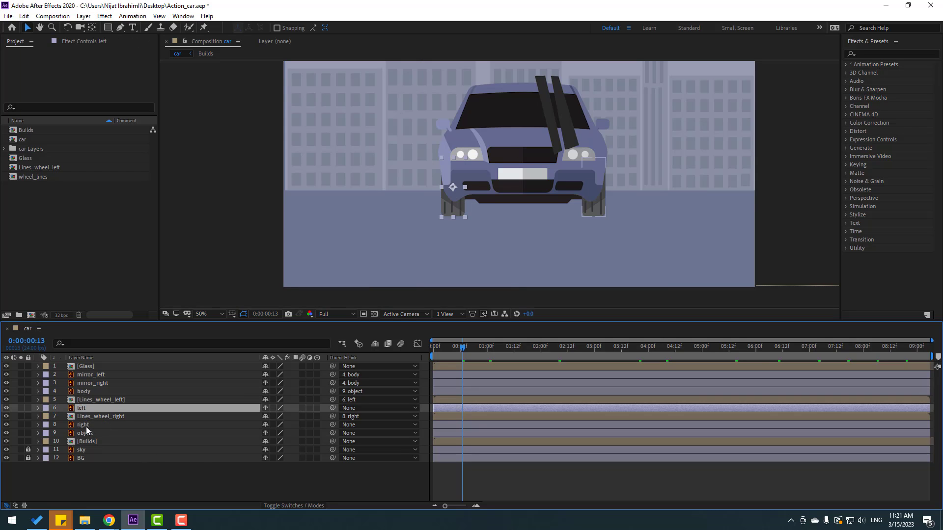
ctrl+click(86, 425)
drag(334, 407, 98, 433)
click(90, 433)
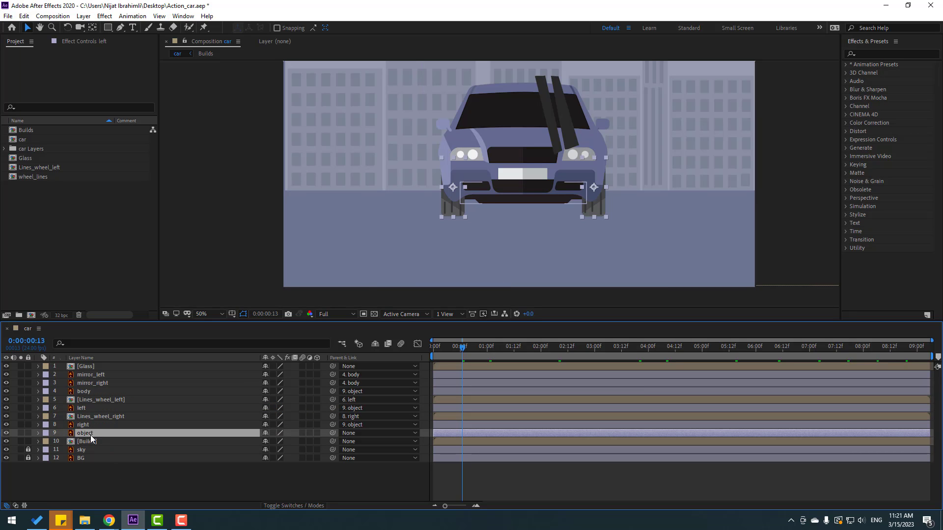
drag(524, 197, 537, 182)
Step: Parent the Glass layer to the body layer and select object to test the whole car's rig
click(88, 368)
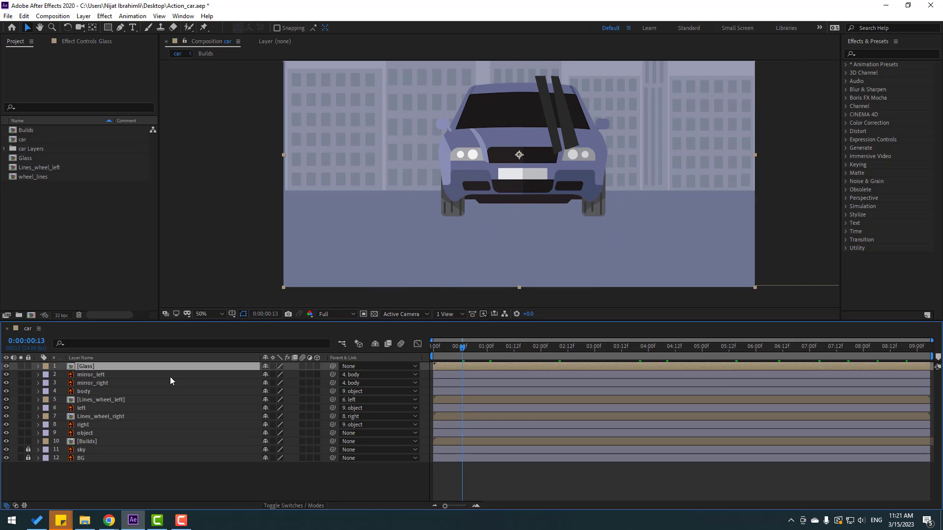
drag(331, 368, 87, 393)
click(147, 433)
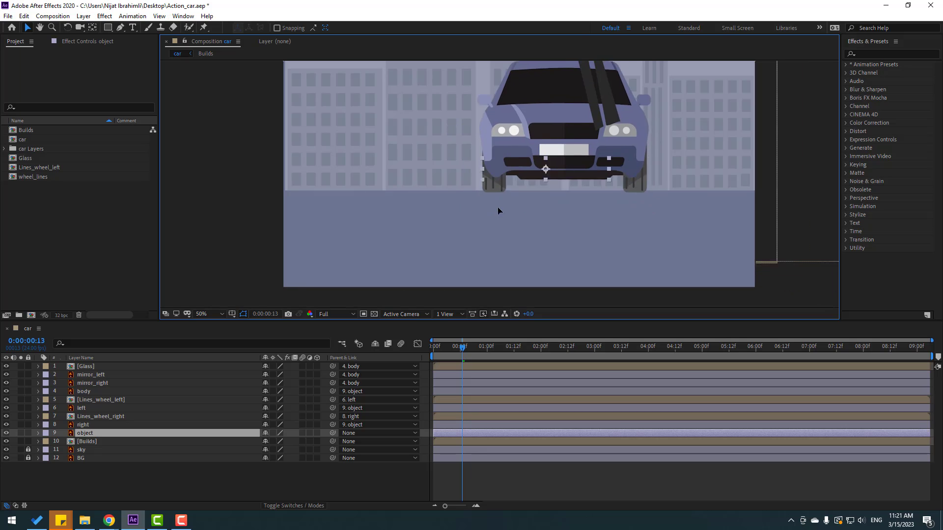
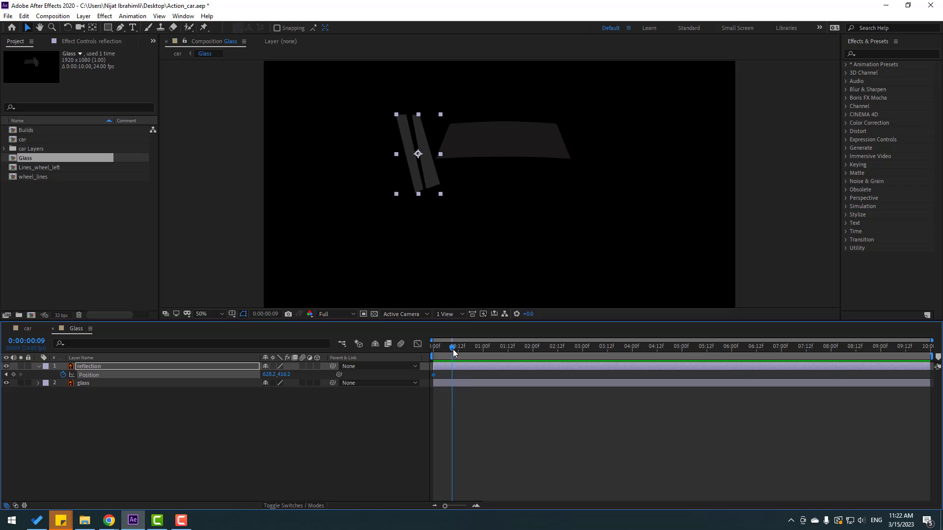
Step: Keyframe reflection's Position across the windshield, from 614.2, 466.2 at the first frame to 1344.2, 338.2 at 0:00:00:13
drag(430, 184, 606, 165)
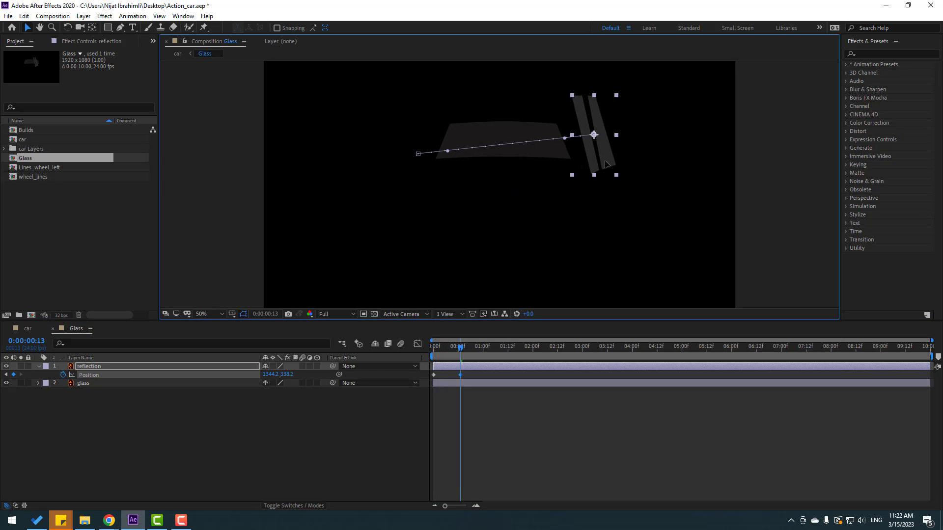
key(Home)
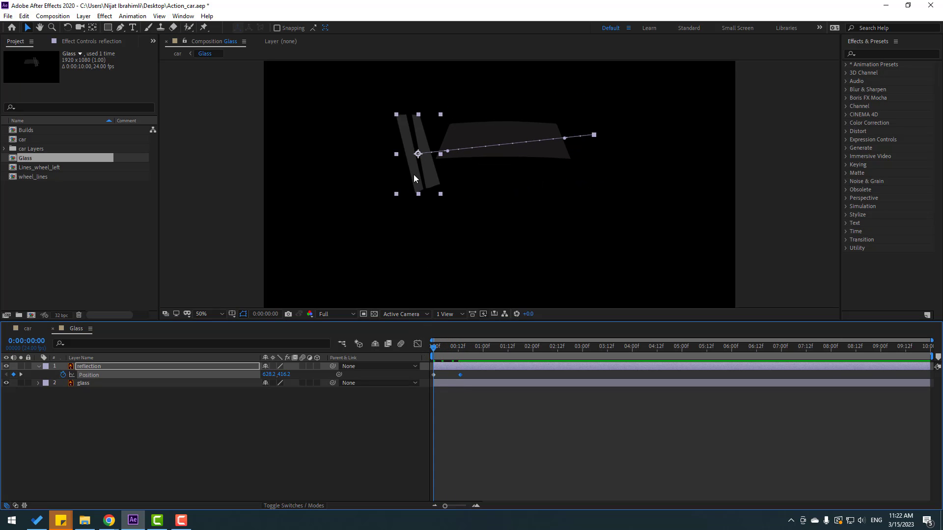
drag(414, 175, 410, 187)
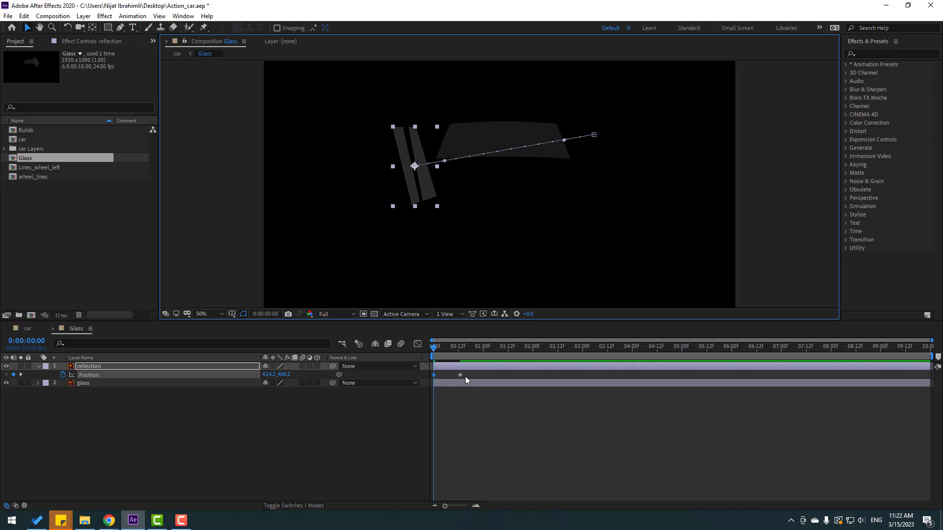
Step: Apply Easy Ease to reflection's two Position keyframes and preview the sweep across the glass
right_click(434, 374)
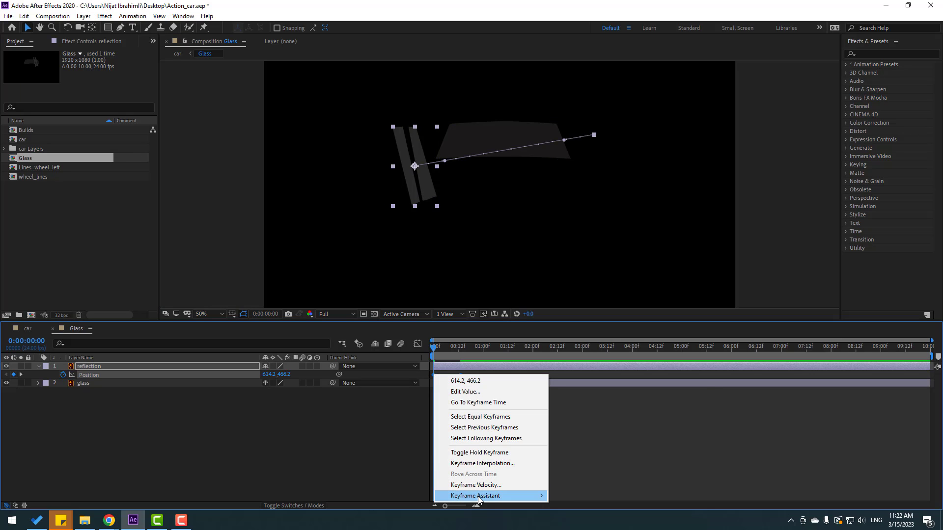
mouse_move(478, 495)
click(675, 432)
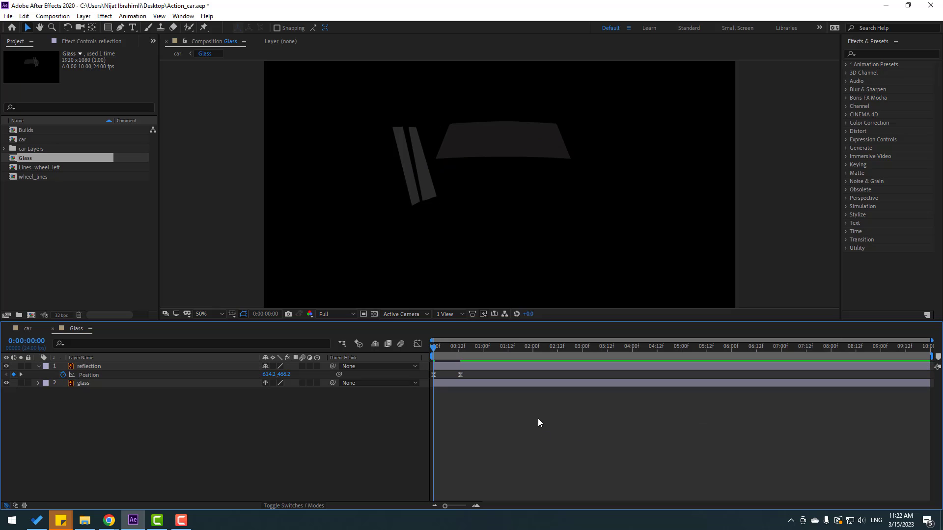
key(space)
click(445, 350)
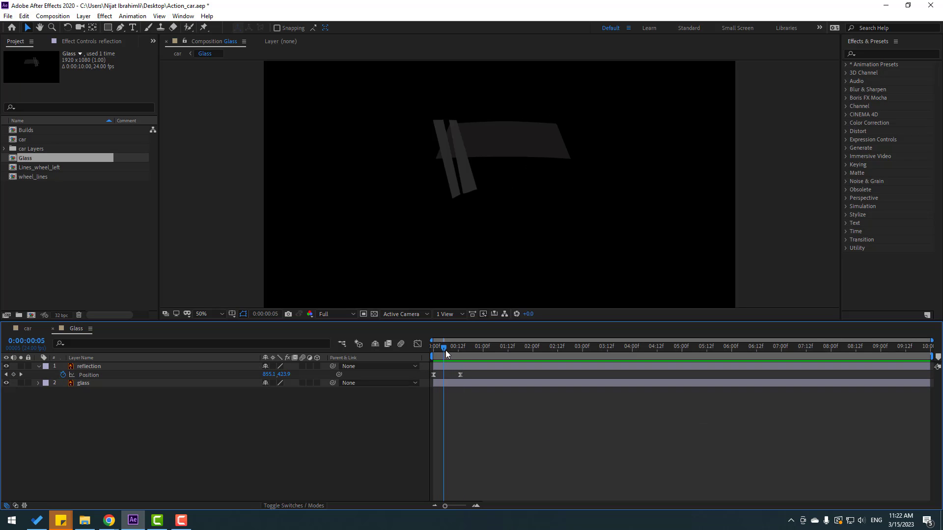
drag(446, 349, 459, 349)
Step: Split the reflection layer at 0:00:00:13 and delete the part after the split
click(75, 368)
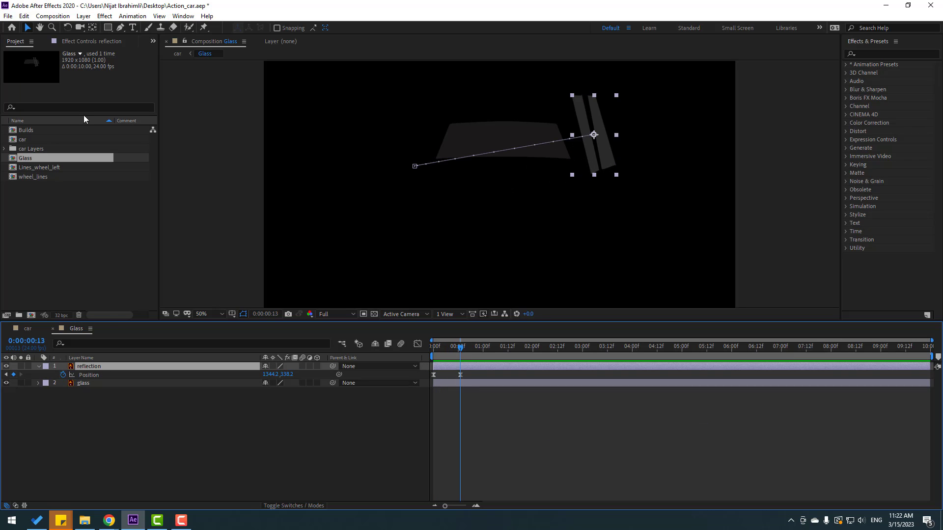
click(24, 16)
click(72, 154)
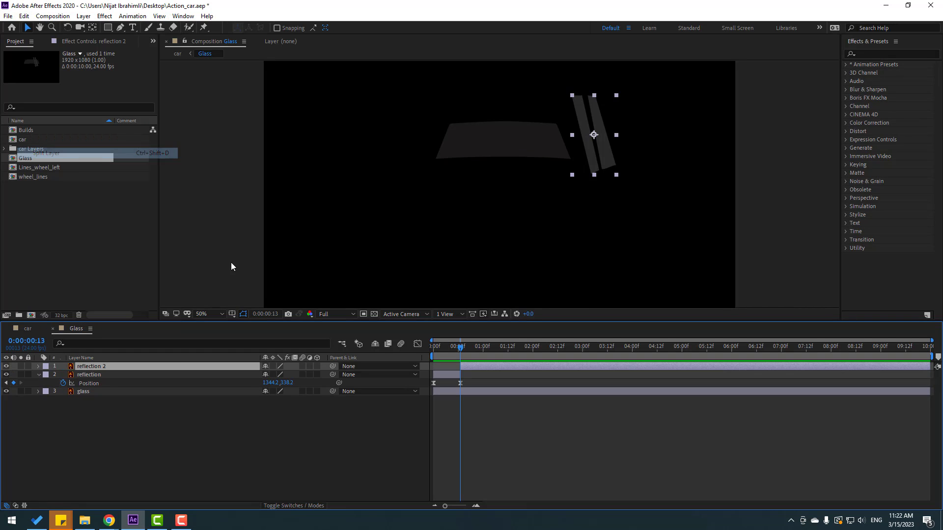
key(Delete)
Step: Duplicate the glass layer and place the copy above the reflection layer
click(86, 386)
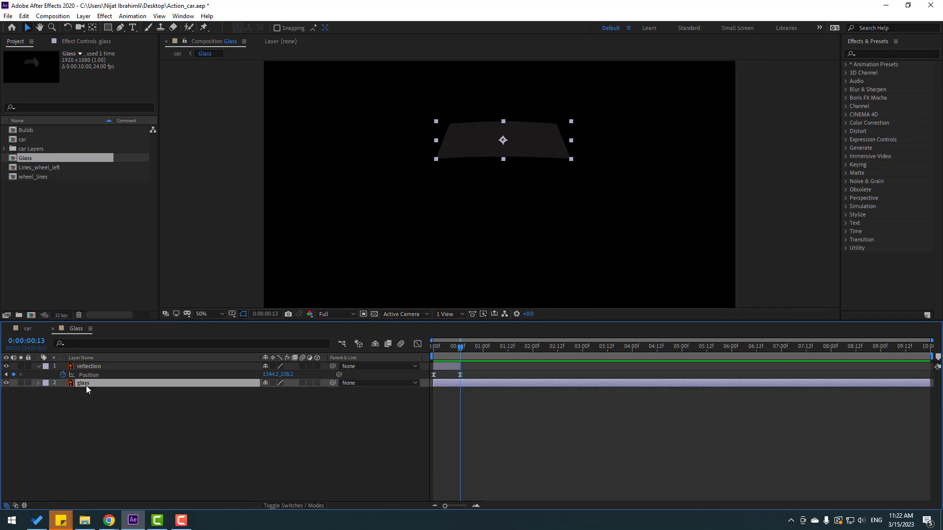
key(ctrl+d)
drag(92, 385, 103, 363)
Step: Set reflection's track matte to Alpha Matte "glass 2", preview the masked sweep, and collapse the layer's properties
click(95, 376)
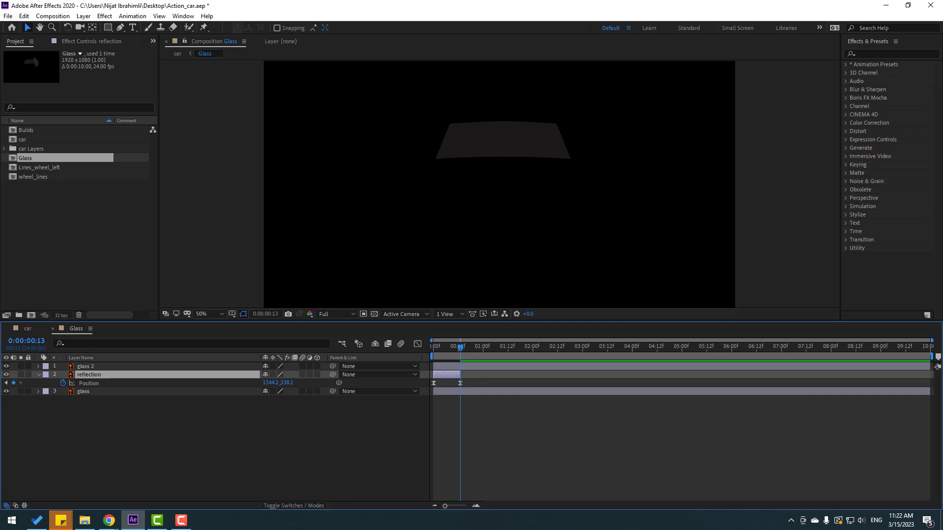
click(294, 507)
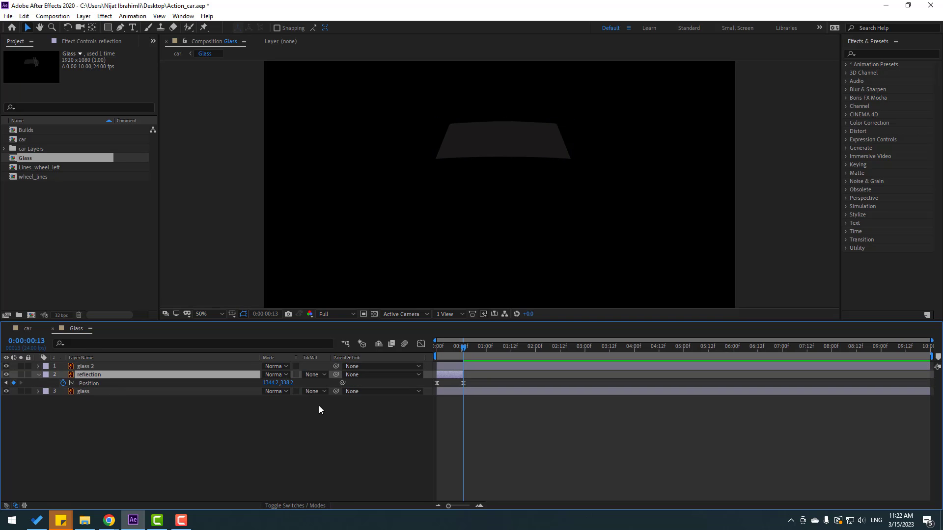
click(313, 375)
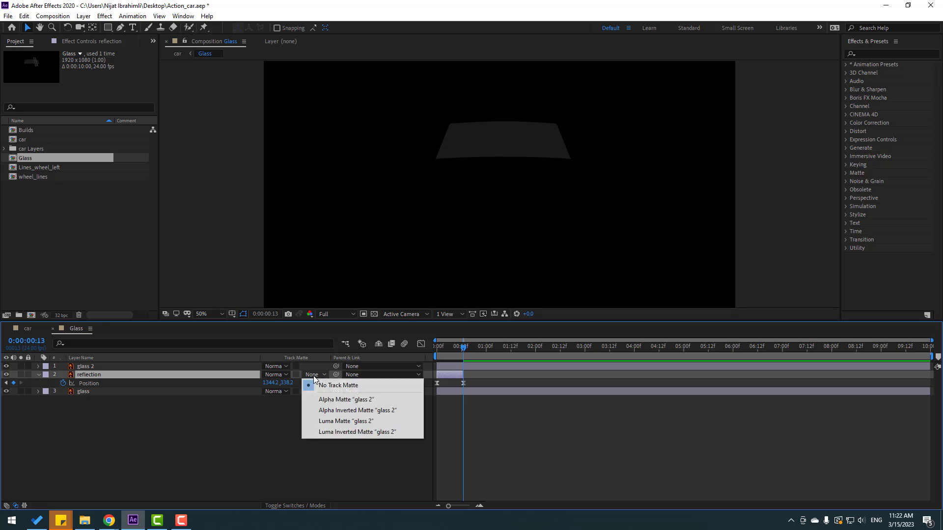
click(388, 401)
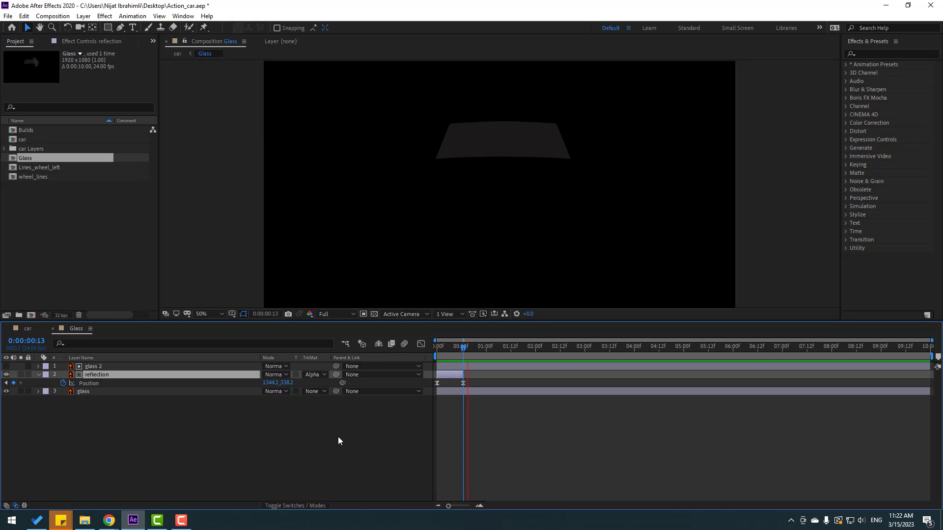
drag(444, 347, 446, 346)
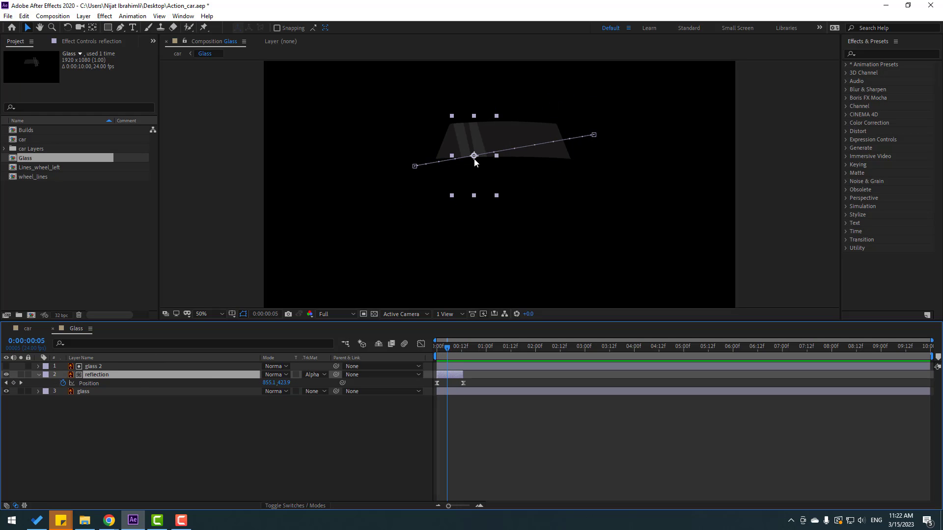
key(space)
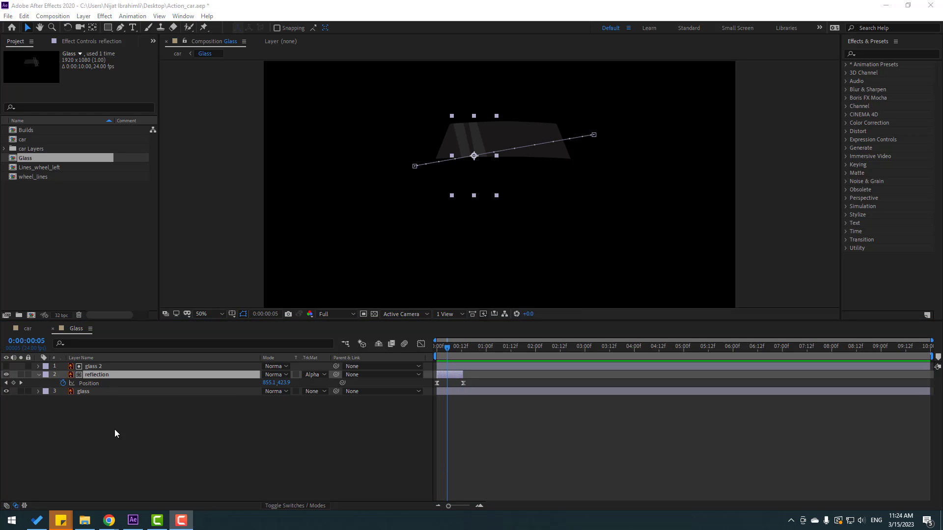
click(32, 394)
click(38, 374)
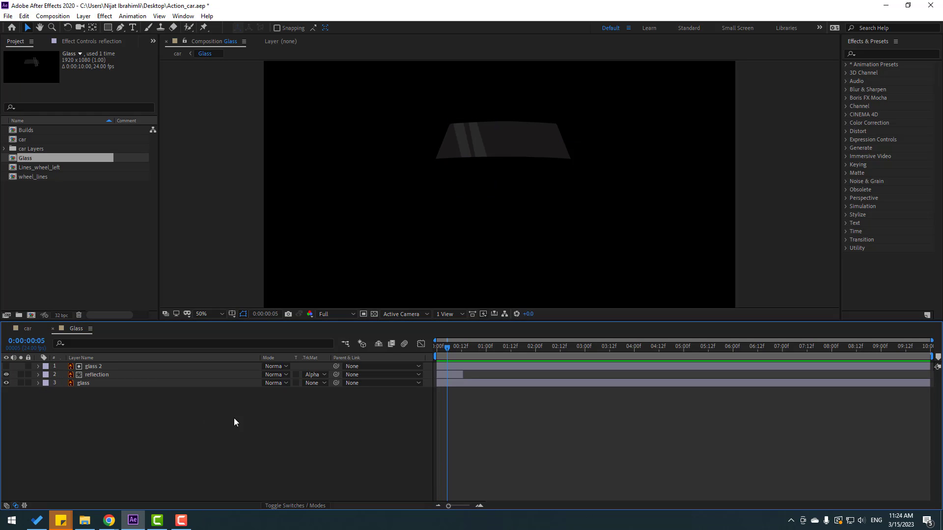
Step: Split the glass and glass 2 layers at 0:00:00:13 and delete the parts after the split
click(96, 385)
ctrl+click(104, 369)
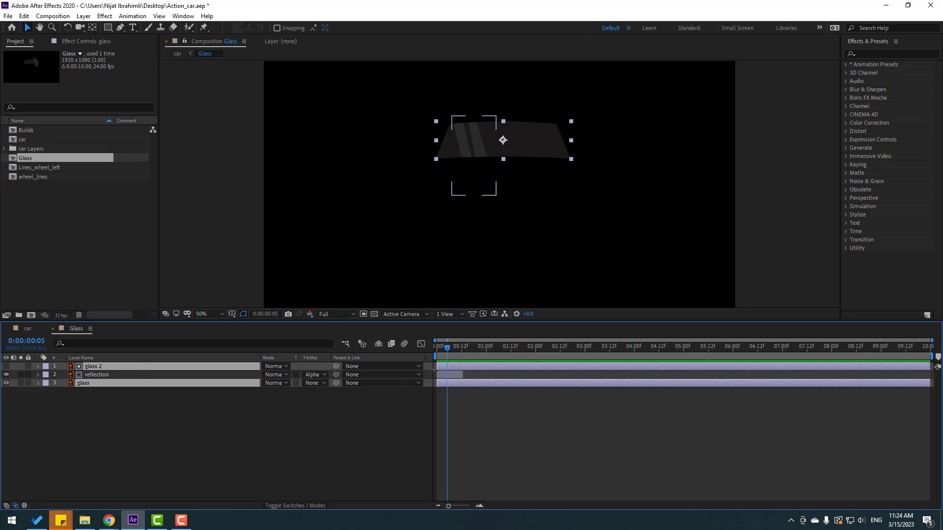
drag(455, 349, 464, 354)
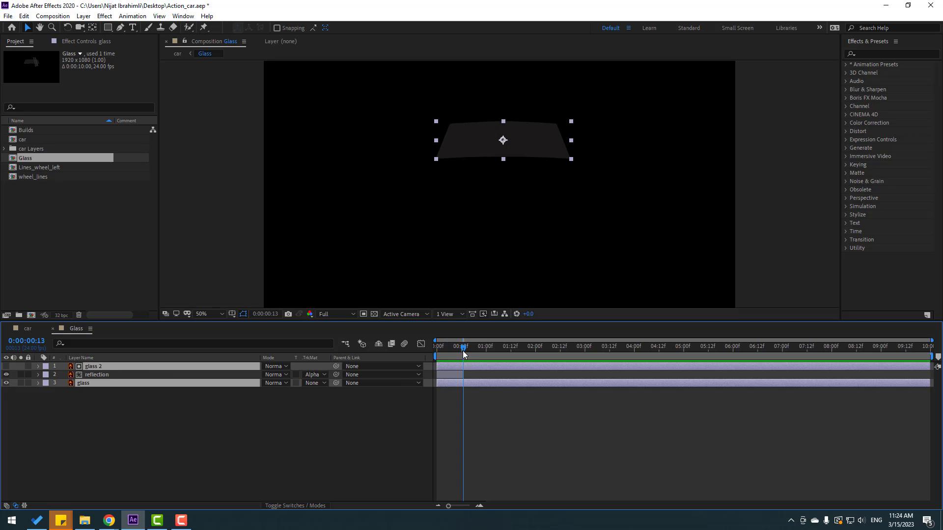
click(24, 16)
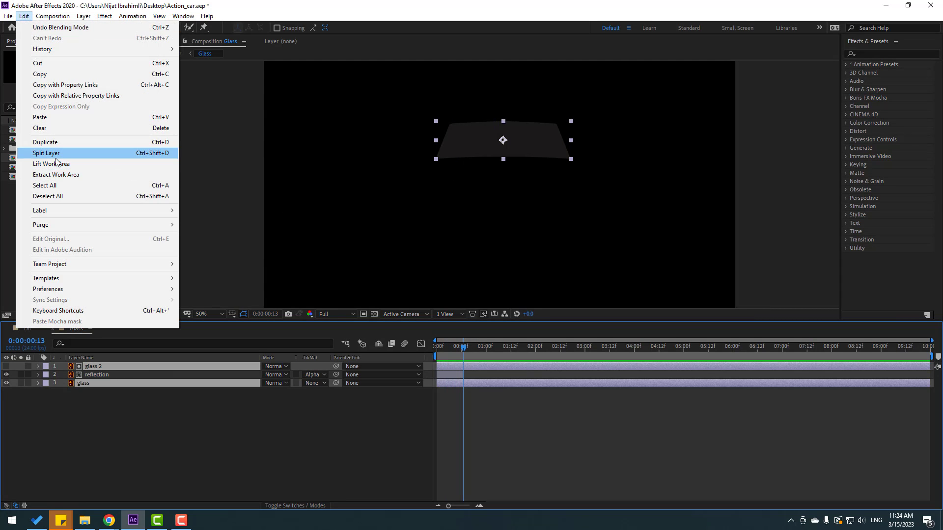
click(47, 153)
key(Delete)
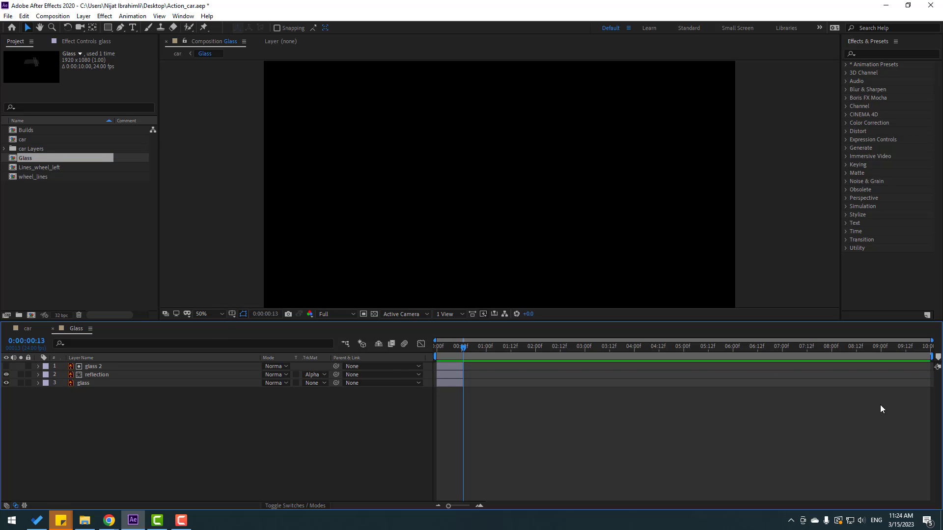
Step: Pre-compose all three layers of the Glass composition into a new composition named Reflection
key(ctrl+a)
right_click(101, 374)
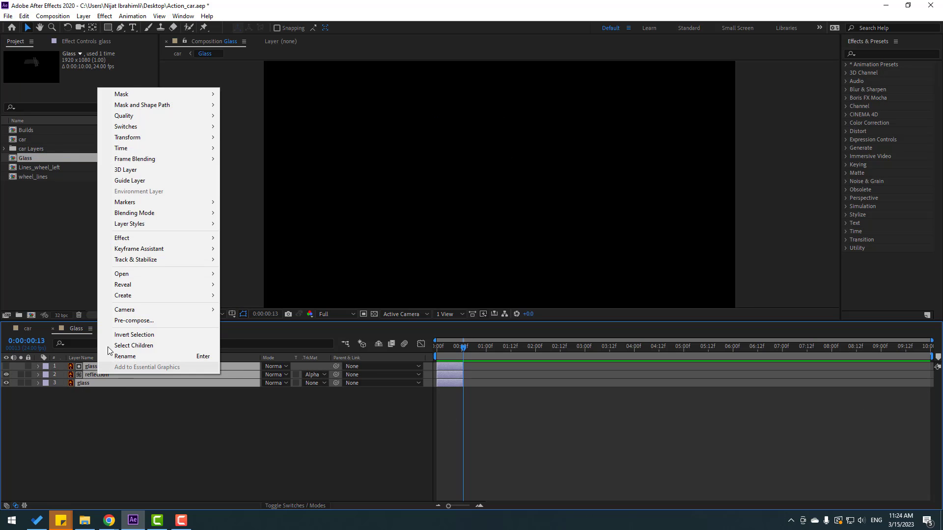
click(160, 320)
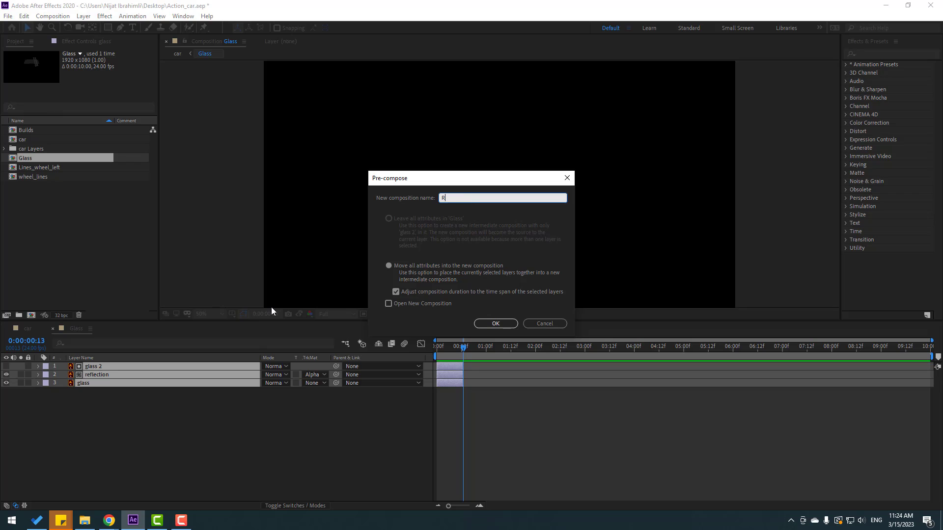
click(495, 323)
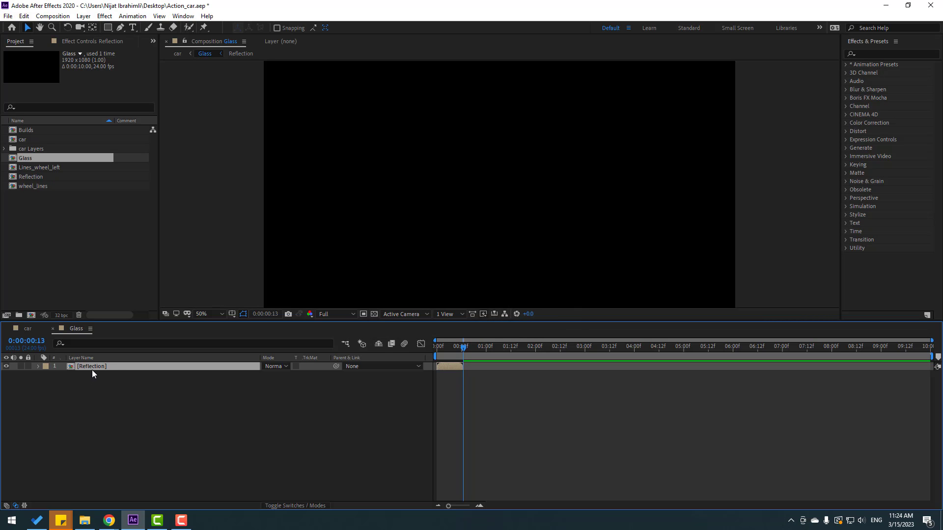
Step: Duplicate the Reflection layer repeatedly and place the copies end to end in time until they fill the Glass composition
key(ctrl+d)
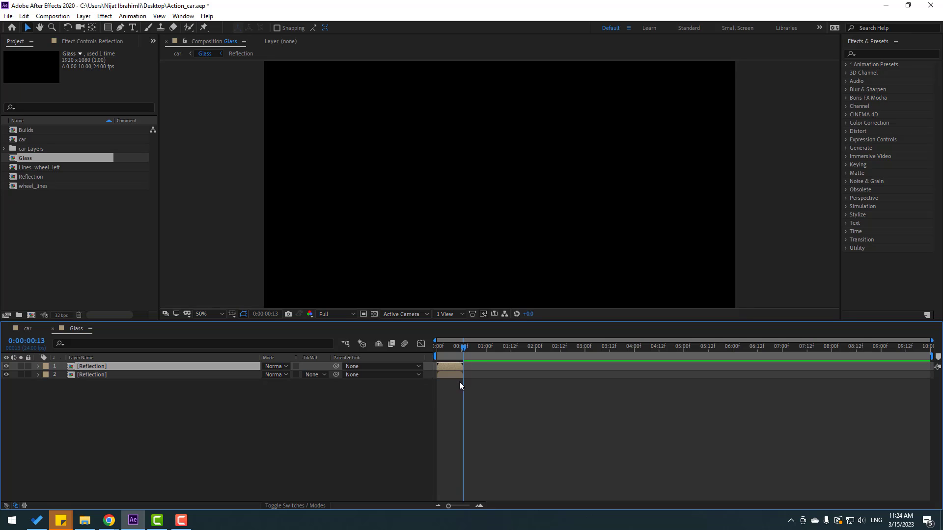
drag(464, 367, 687, 369)
key(equal)
key(equal)
key(bracketleft)
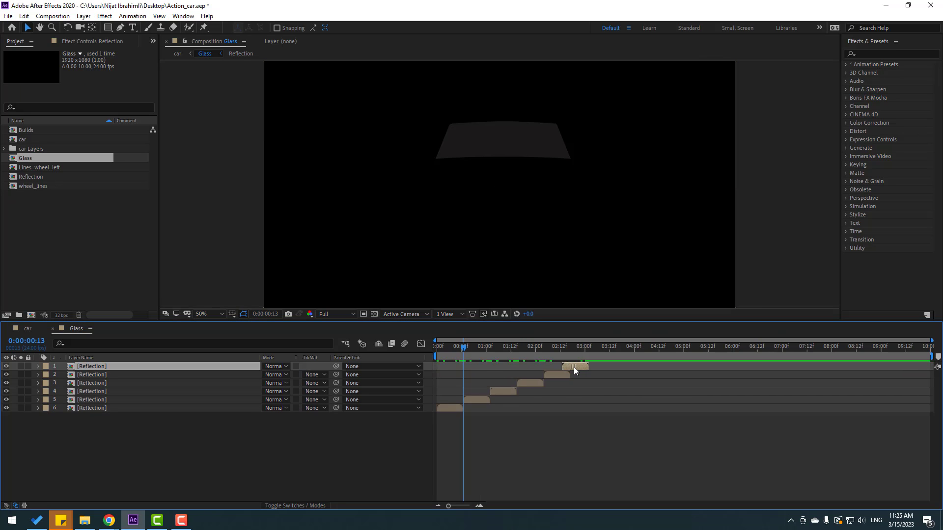
key(ctrl+d)
drag(574, 366, 879, 365)
key(ctrl+d)
key(ctrl+d)
key(ctrl+d)
key(ctrl+d)
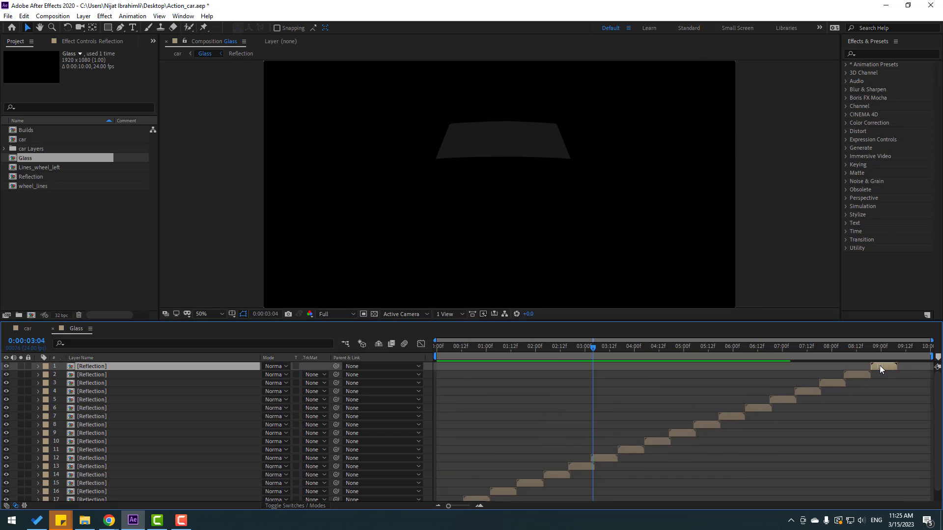
Step: Trim the Glass composition to its work area and preview the repeating reflection
right_click(920, 358)
click(835, 384)
click(564, 411)
key(space)
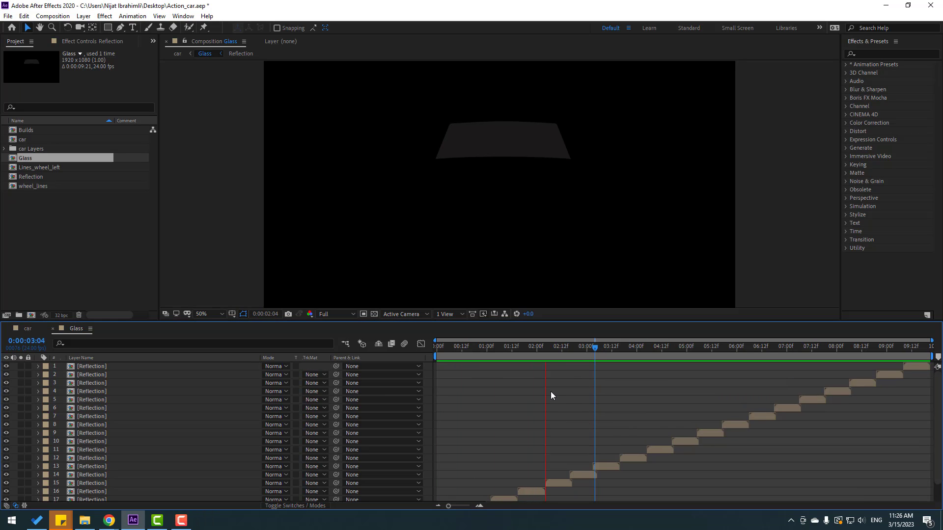
Step: In the car composition, keyframe the object layer's Position at 2279, 781.5 at 0:00:00:00, placing the car outside the frame
click(51, 329)
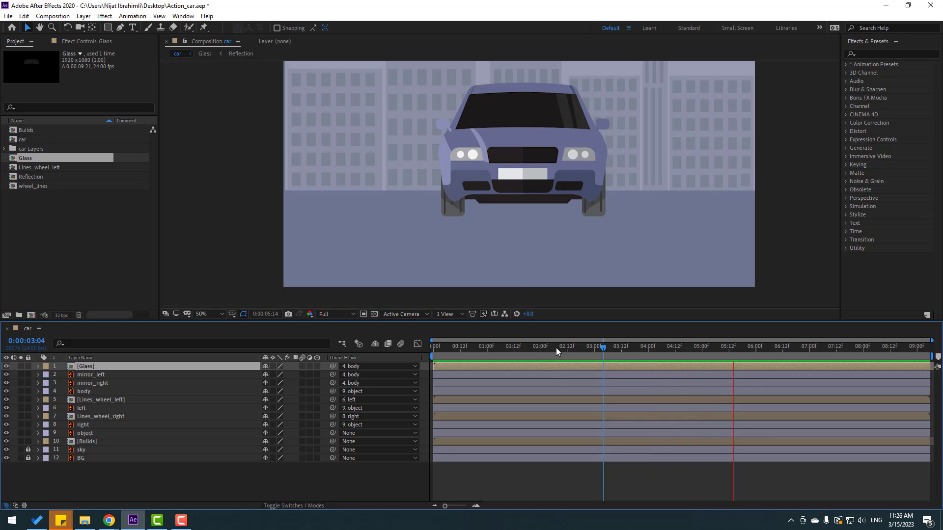
drag(556, 348, 433, 347)
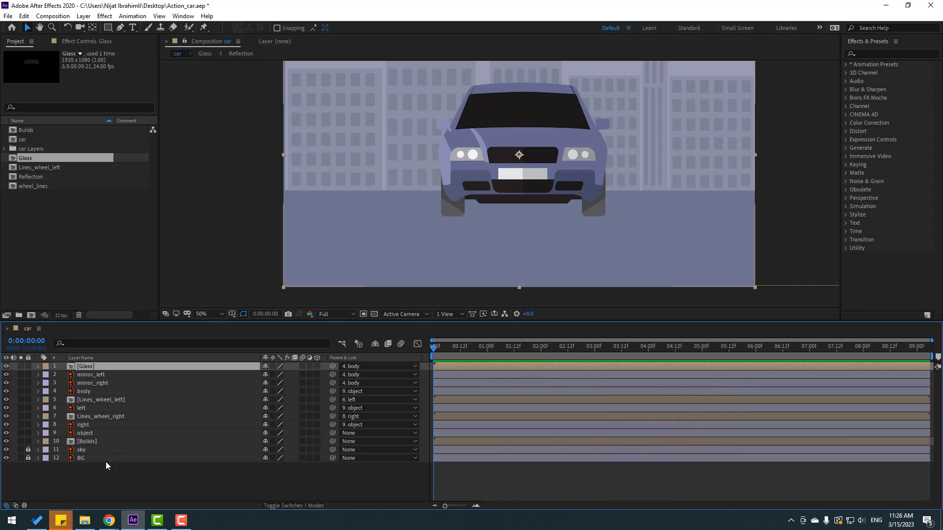
click(85, 434)
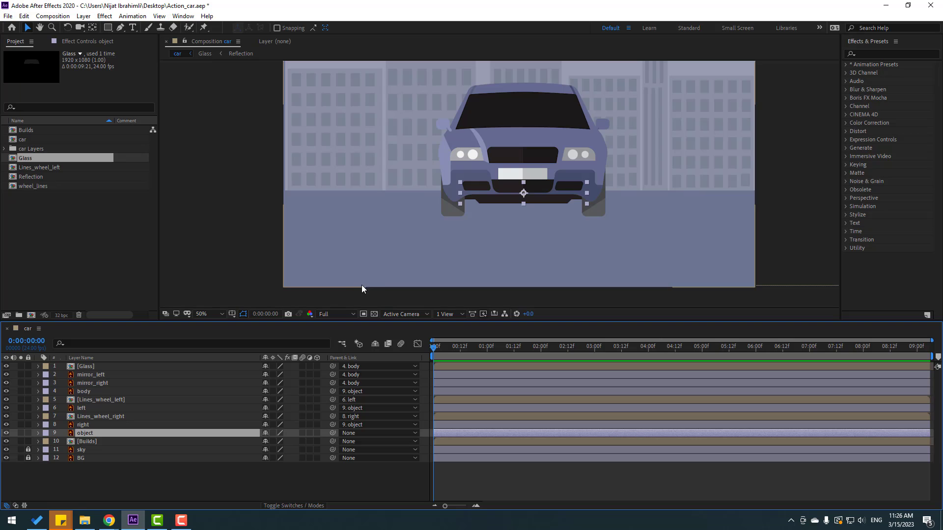
key(p)
scroll(502, 220, down, 1)
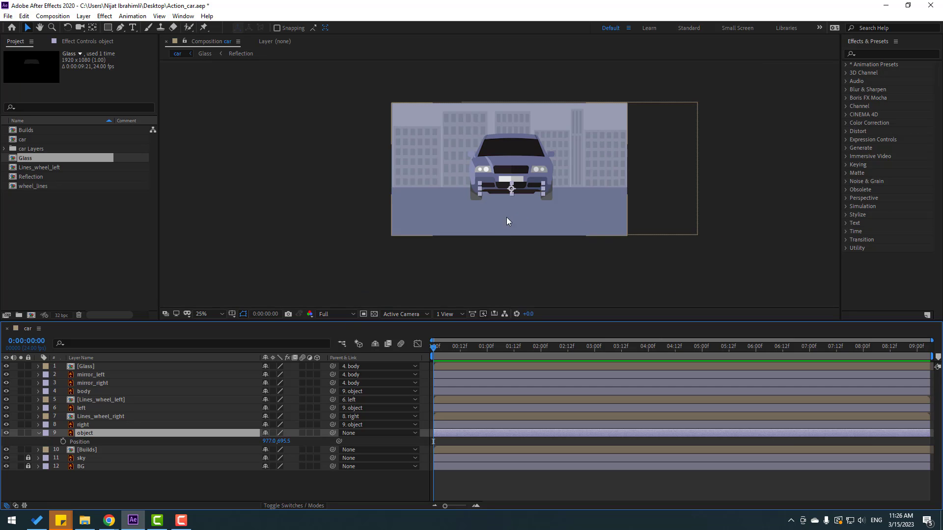
scroll(505, 217, up, 1)
drag(530, 198, 528, 219)
drag(269, 441, 869, 415)
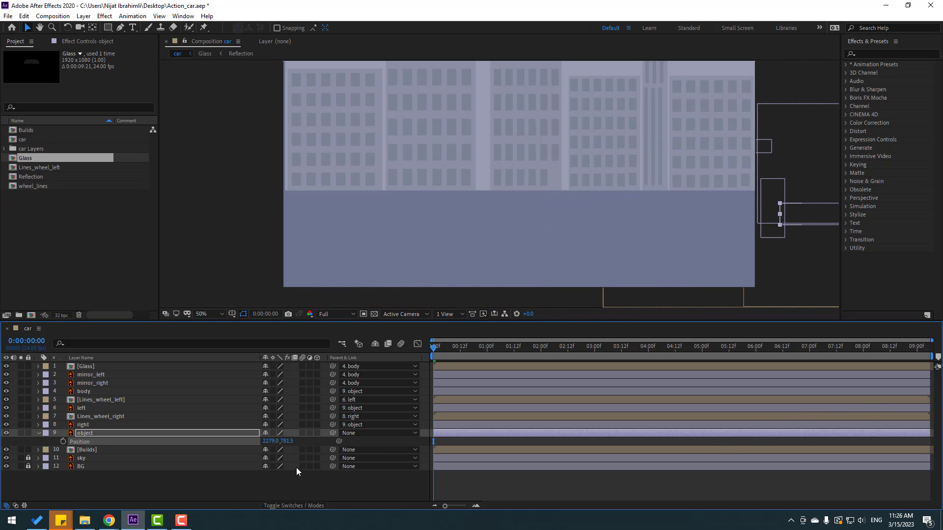
click(64, 442)
Step: Keyframe object's Position at 528, 781.5 at 0:00:01:00, apply Easy Ease to both keyframes, and preview the drive-in
click(486, 353)
drag(269, 441, 216, 437)
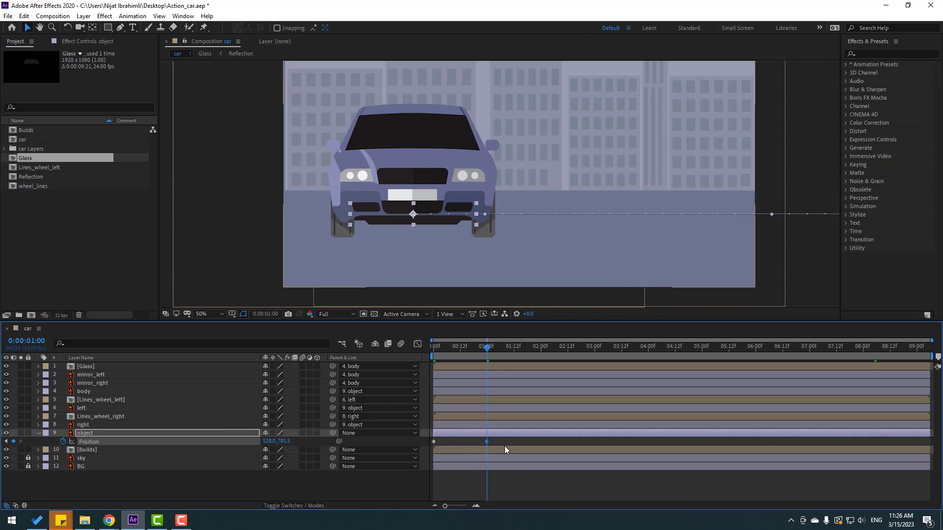
right_click(434, 442)
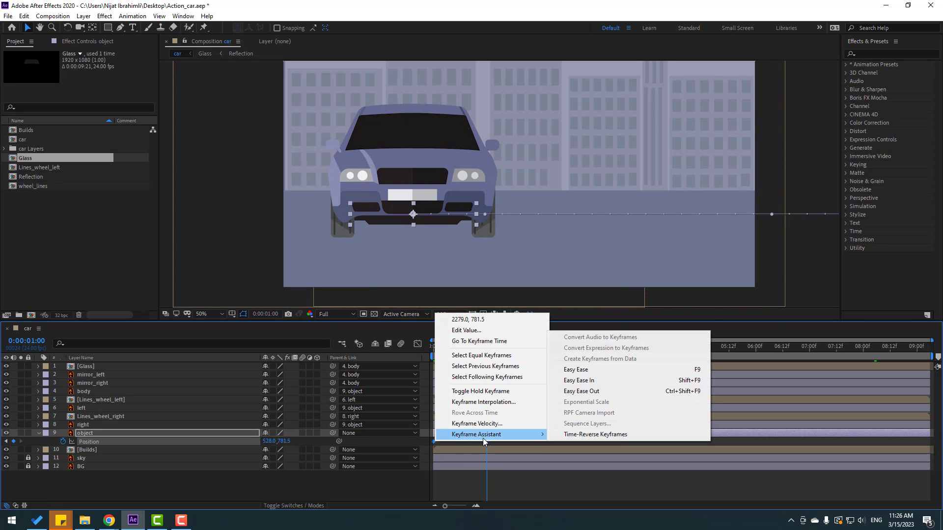
click(598, 370)
key(space)
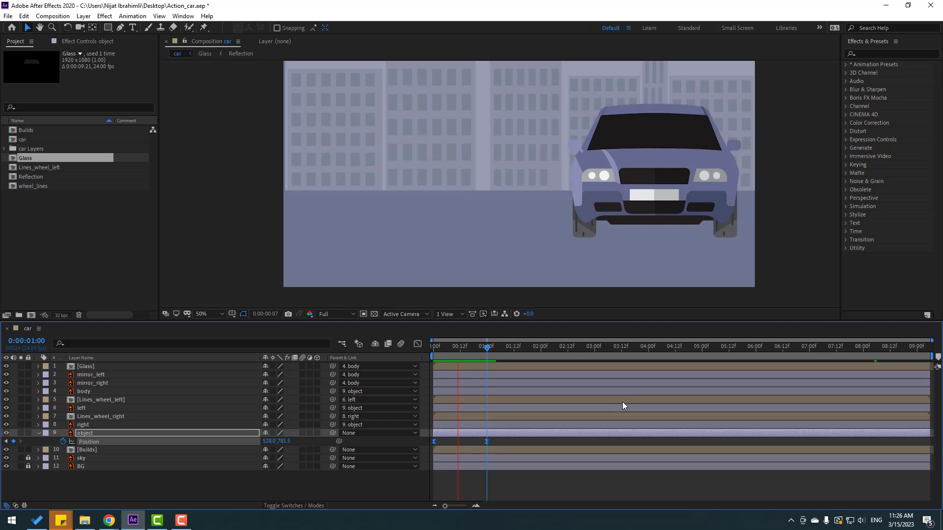
key(space)
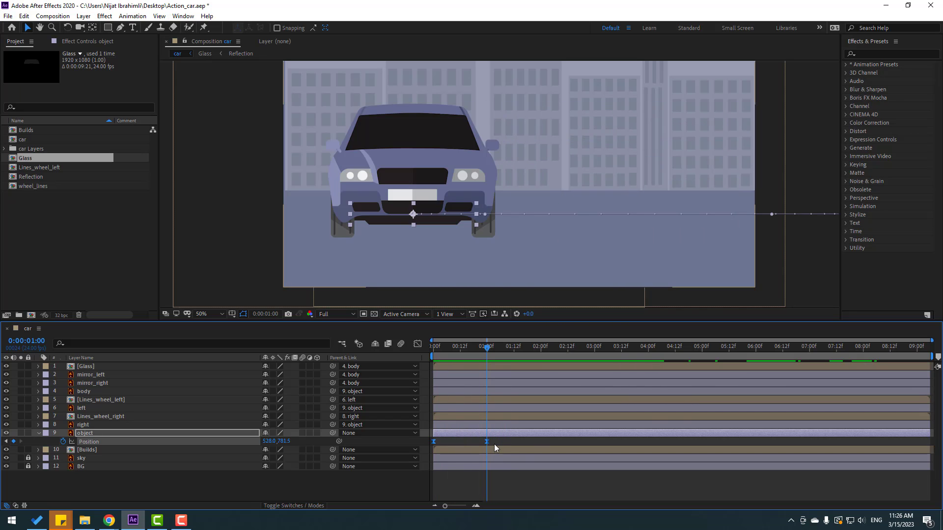
Step: Reshape object's Position speed graph to peak early and slow down gradually into the second keyframe, and preview the motion
click(417, 344)
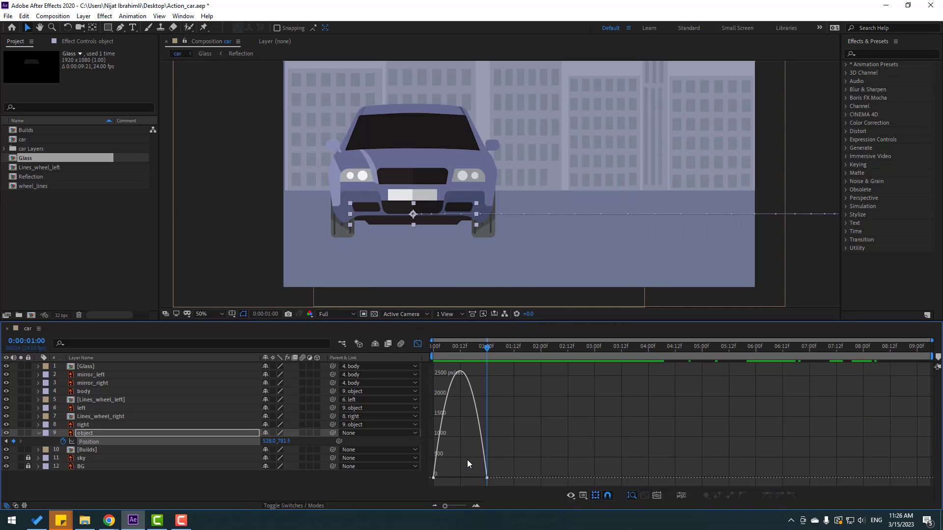
drag(494, 471, 464, 477)
key(space)
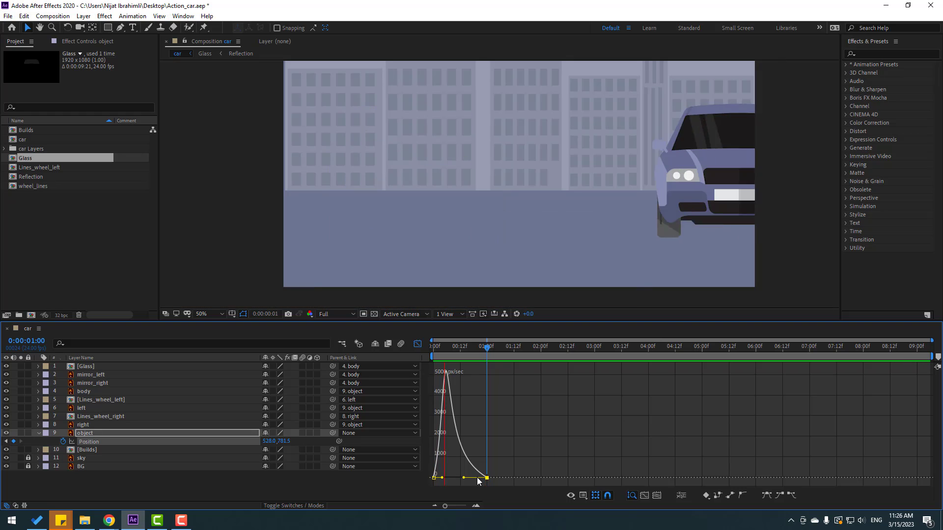
key(space)
click(417, 345)
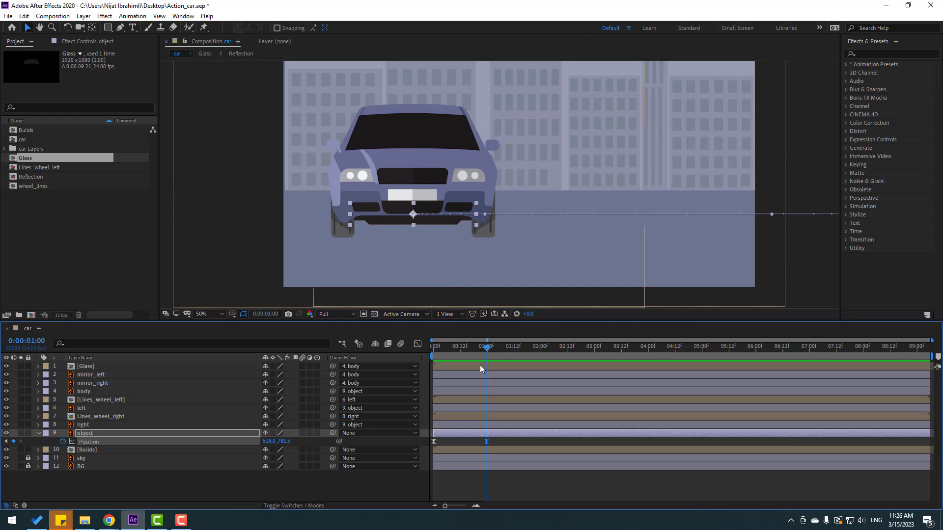
Step: Solo the body layer, move its anchor point down to the lower grille, and turn the solo off again
click(106, 392)
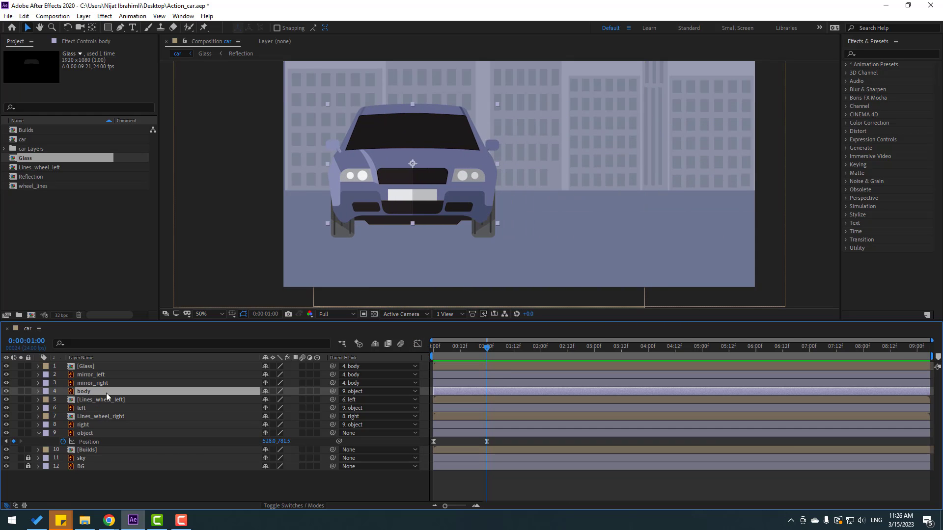
click(21, 392)
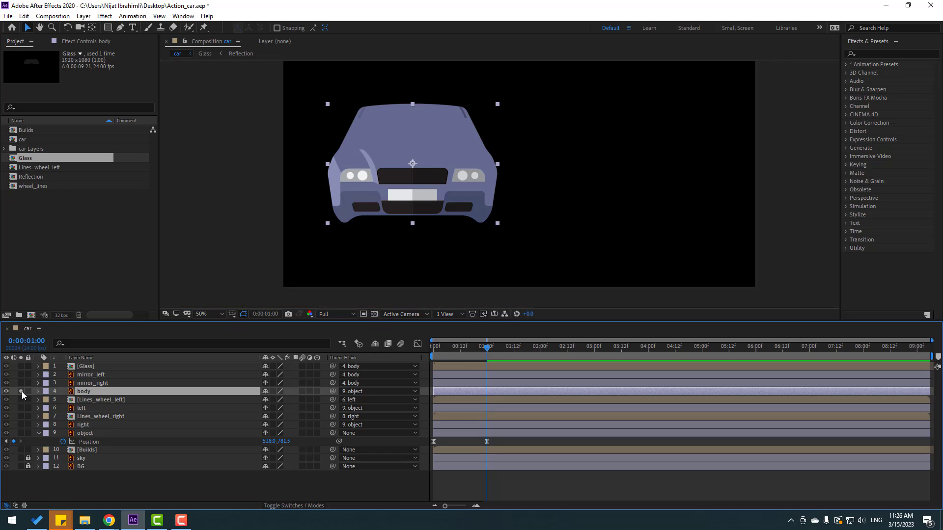
click(96, 27)
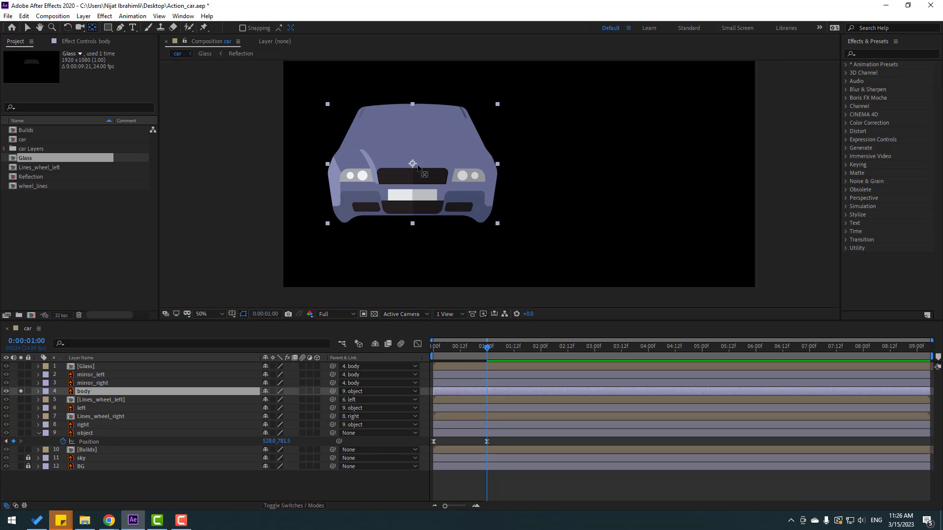
drag(414, 166, 416, 217)
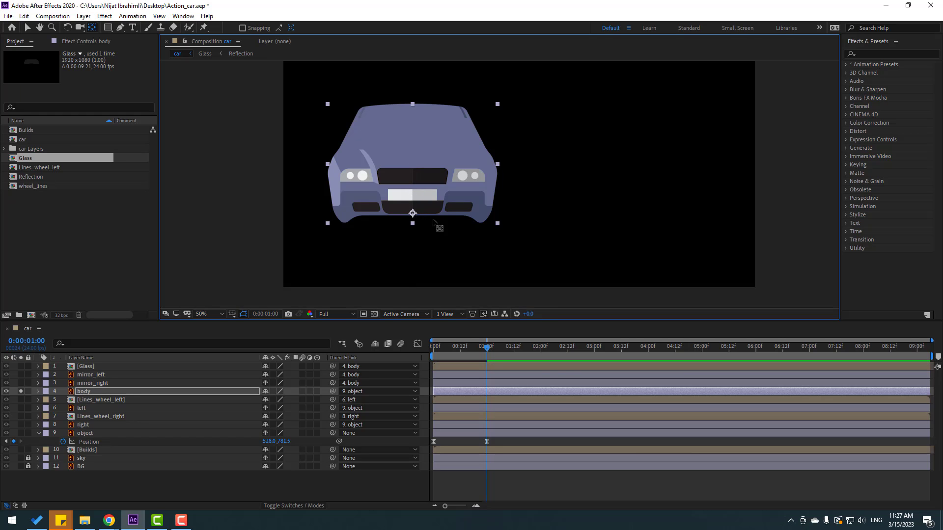
click(27, 27)
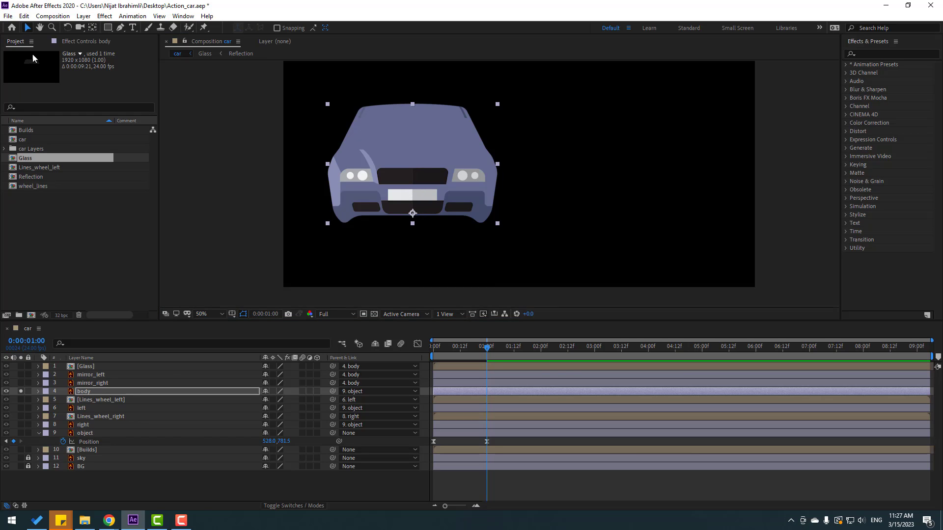
click(21, 391)
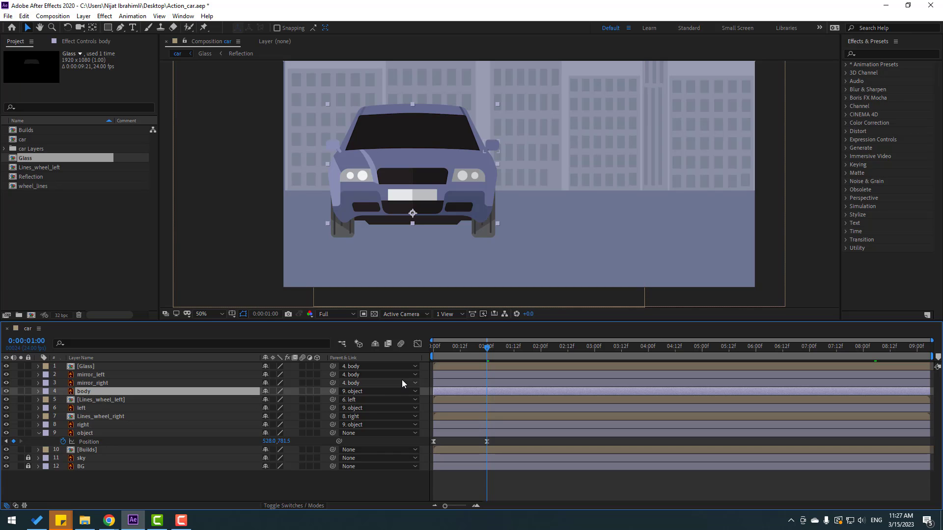
Step: Keyframe the body layer's Rotation at -6° at 0:00:00:08 so the car leans during the move
key(r)
drag(471, 346, 447, 346)
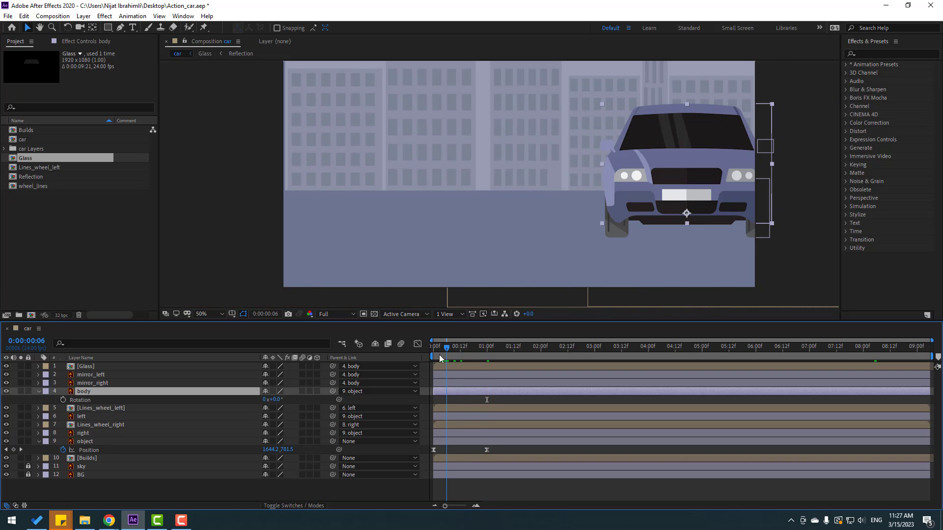
drag(277, 400, 275, 401)
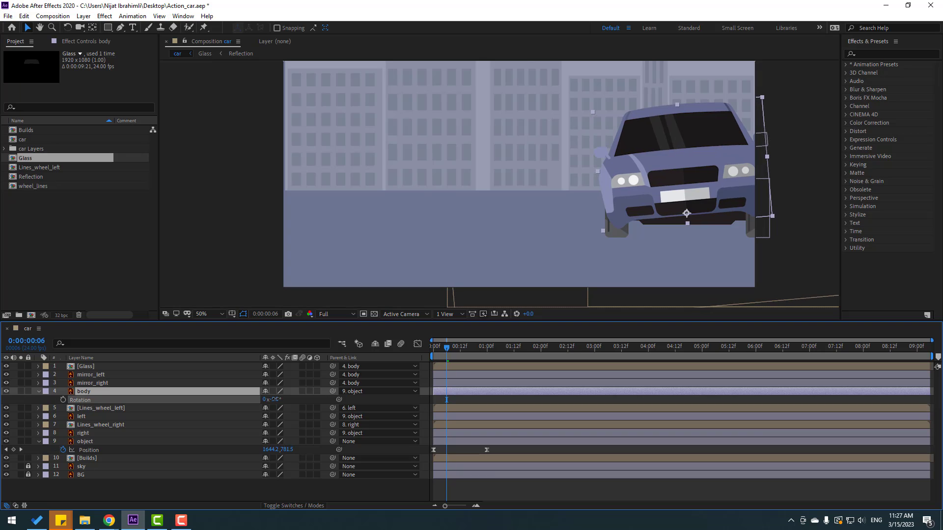
mouse_move(445, 352)
mouse_down()
mouse_move(426, 352)
mouse_move(452, 354)
mouse_up()
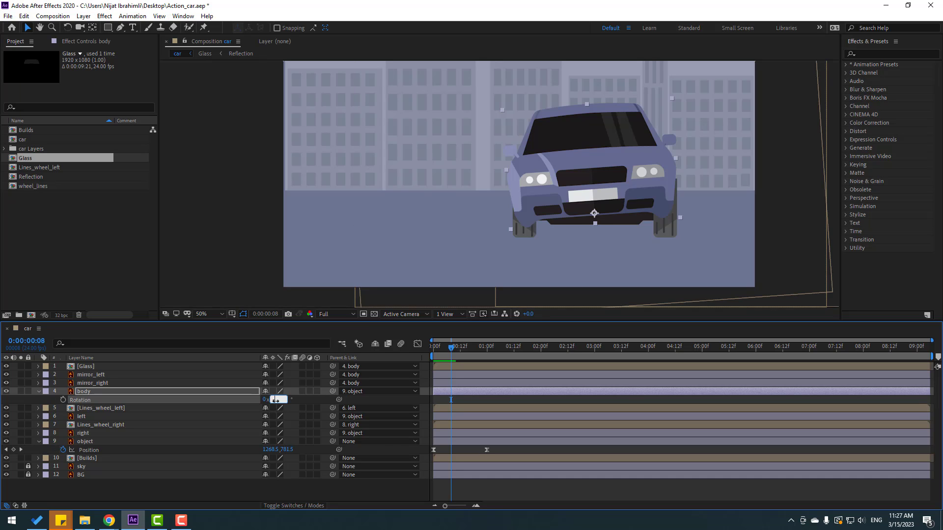
drag(275, 400, 274, 399)
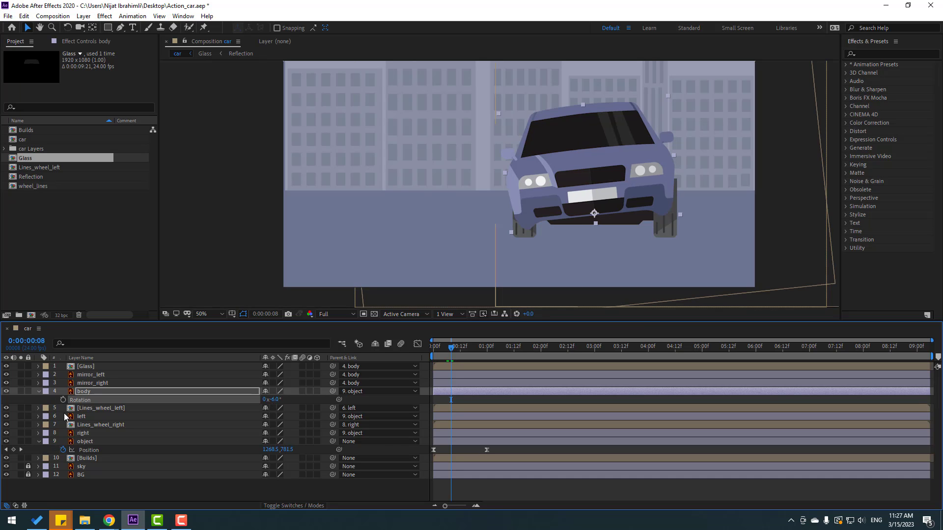
Step: Set the body layer's Rotation to 3° at 0:00:00:23
drag(452, 353, 485, 354)
click(273, 400)
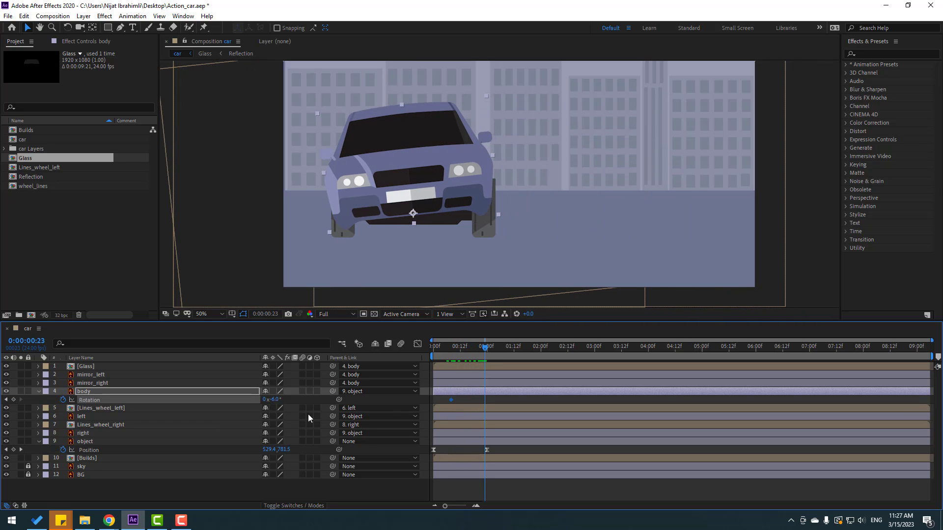
text(3)
key(Return)
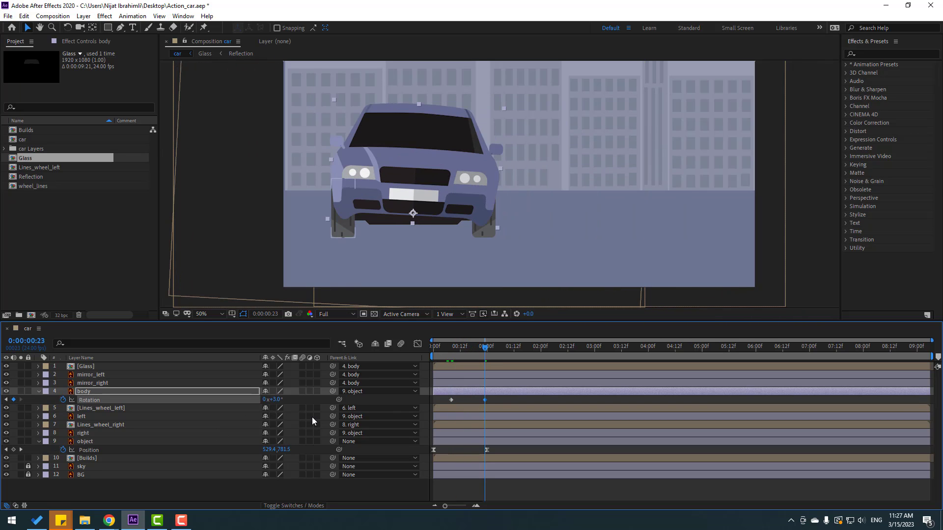
Step: Keyframe the body layer's Rotation at -1.5° at 0:00:01:08 and at 0° at 0:00:01:16
drag(489, 350, 505, 350)
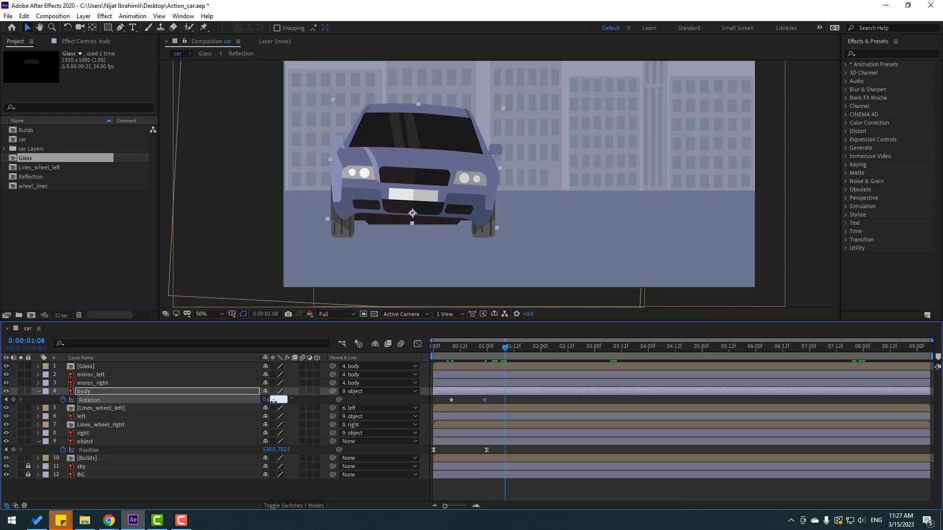
text(-1.5)
key(Return)
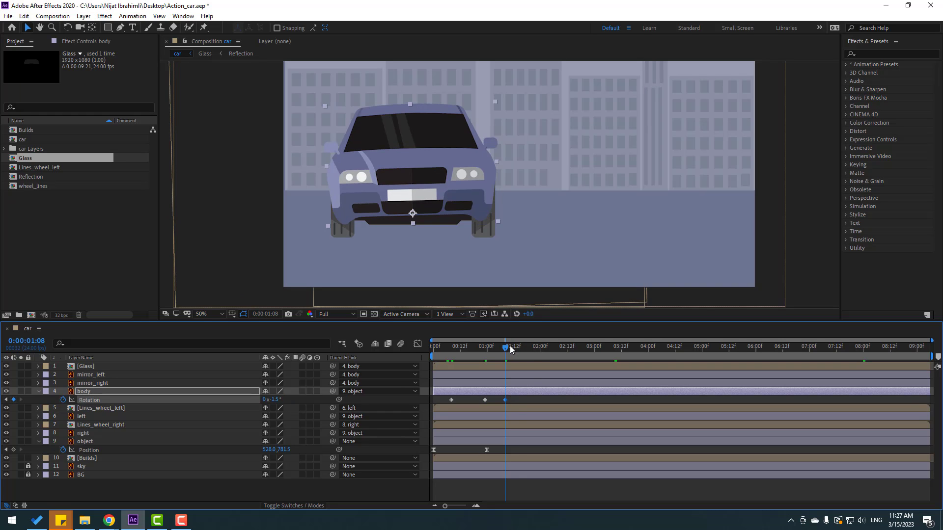
drag(509, 347, 518, 349)
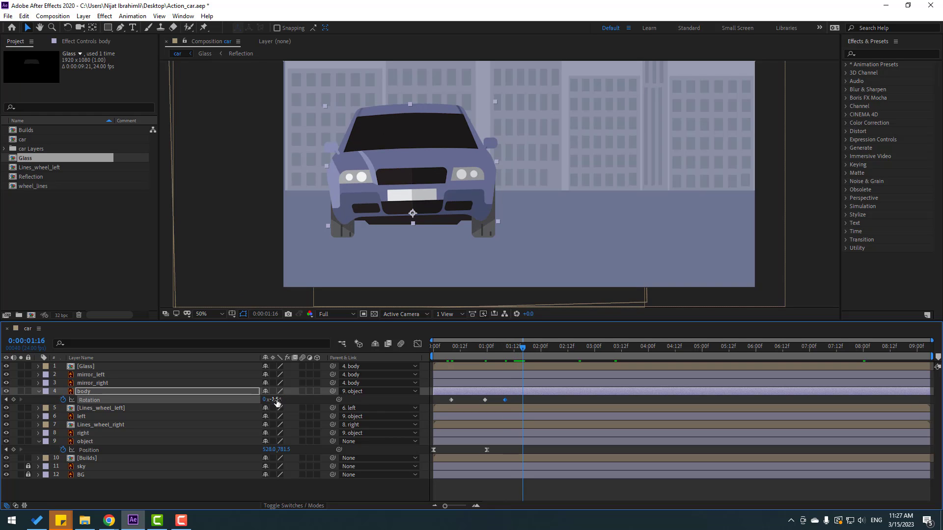
click(276, 400)
text(0)
key(Return)
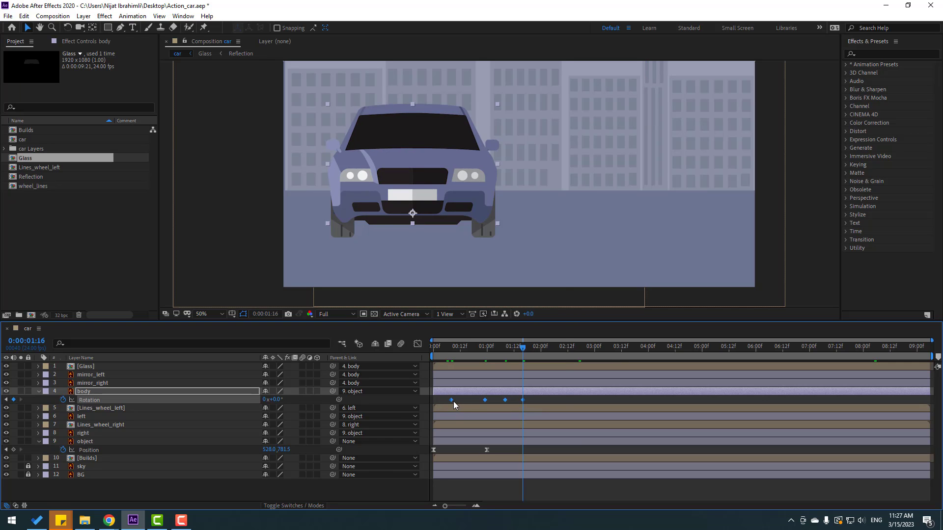
Step: Apply Easy Ease to all the body layer's Rotation keyframes and preview the lean and rebound
right_click(451, 400)
mouse_move(496, 391)
click(601, 424)
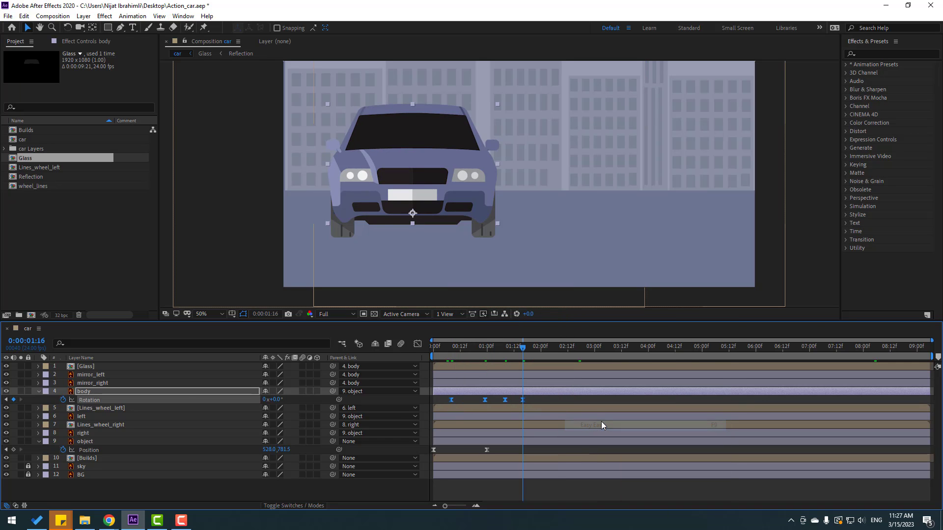
key(space)
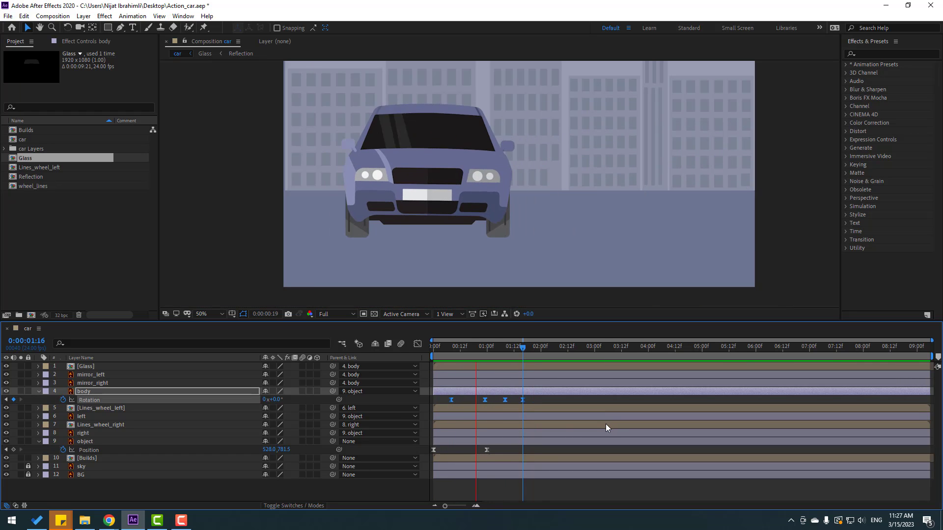
key(space)
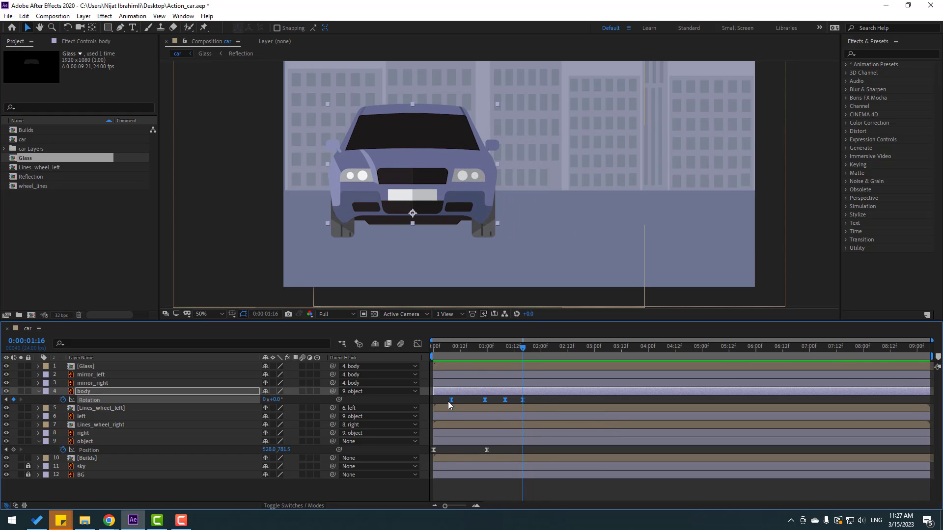
Step: Shift all the body layer's Rotation keyframes five frames earlier, putting the second one at 0:00:00:18, and preview the animation
drag(449, 400, 439, 402)
key(space)
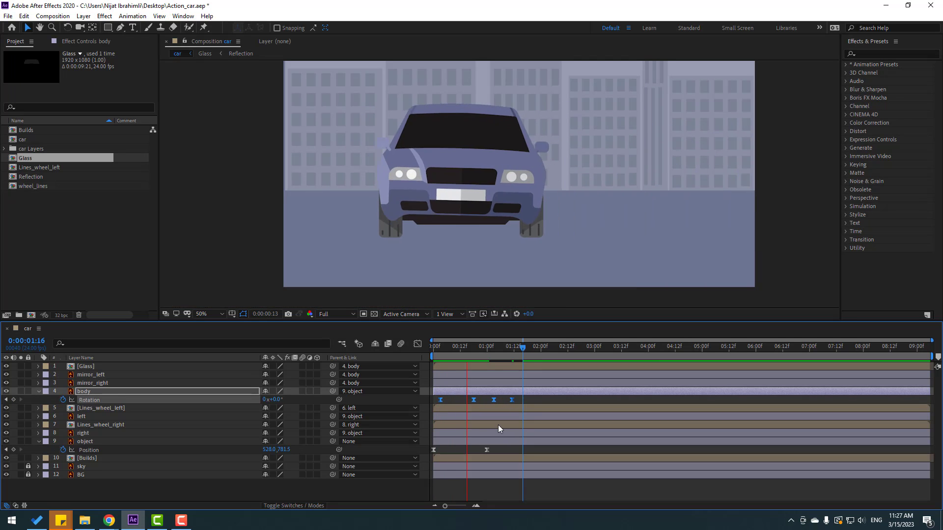
key(space)
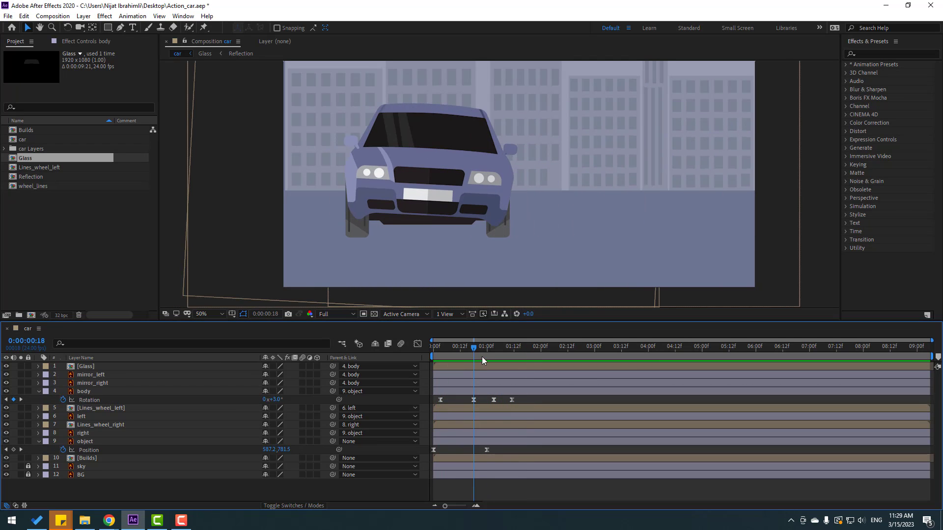
Step: Hold the object layer's Position with a keyframe at 0:00:01:18, and move its X to 1464 at 0:00:02:13
drag(483, 347, 522, 346)
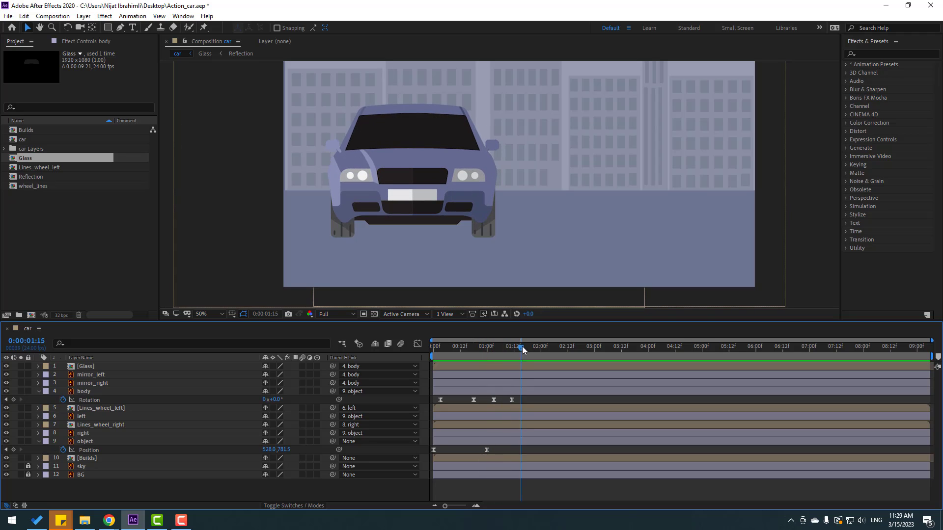
click(92, 442)
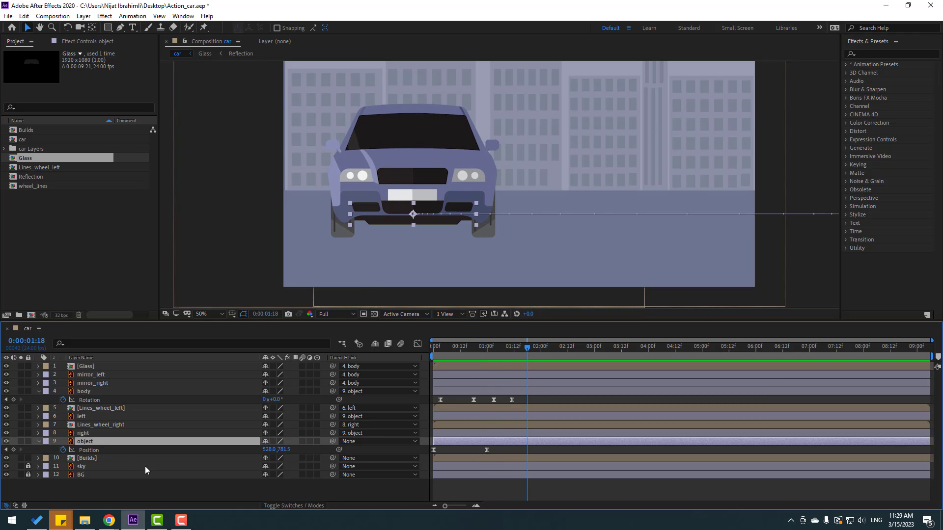
click(14, 450)
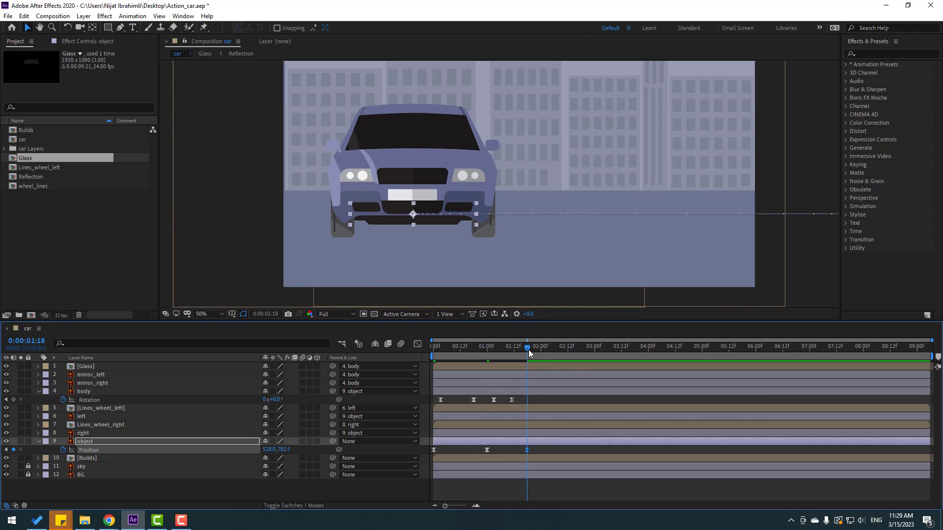
drag(542, 351, 571, 354)
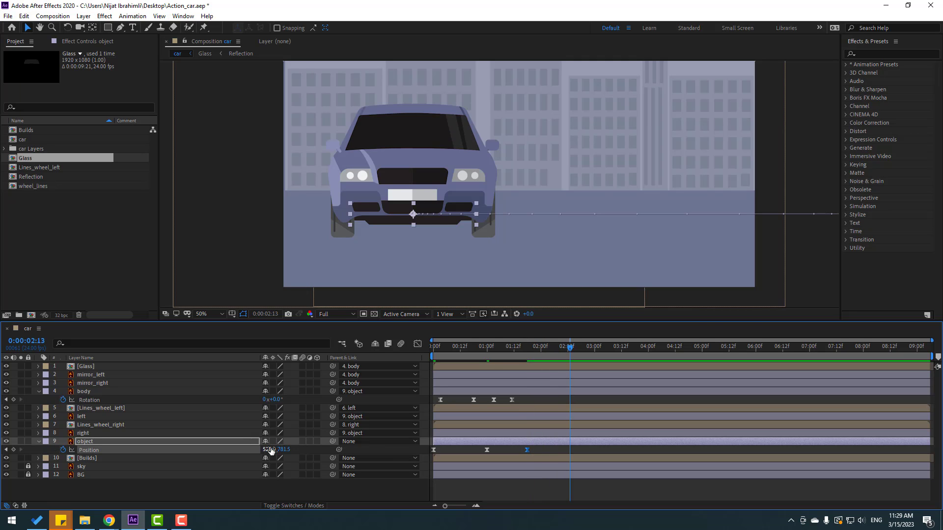
drag(271, 450, 652, 441)
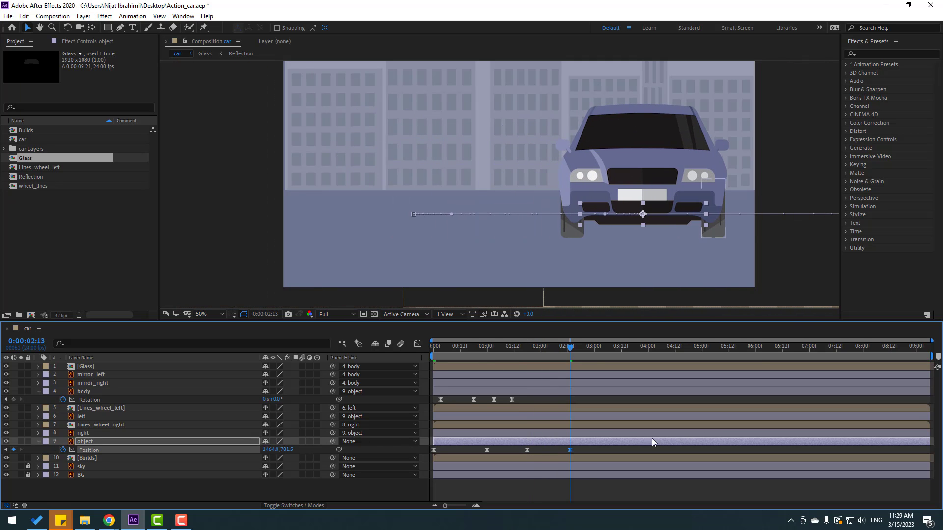
Step: Reshape the speed graph of object's last two Position keyframes to build up gradually and peak late, previewing from about 0:00:01:00
drag(564, 448, 525, 459)
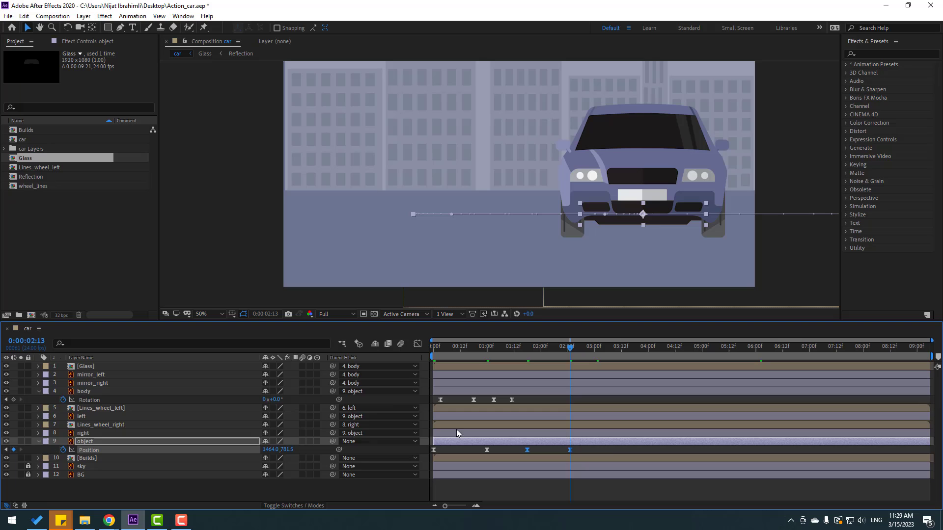
click(417, 344)
drag(431, 356, 488, 357)
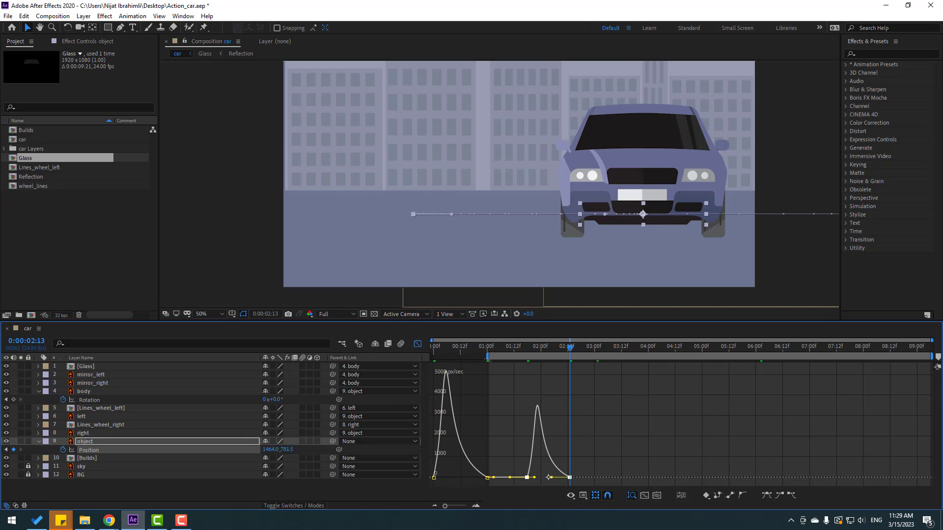
key(space)
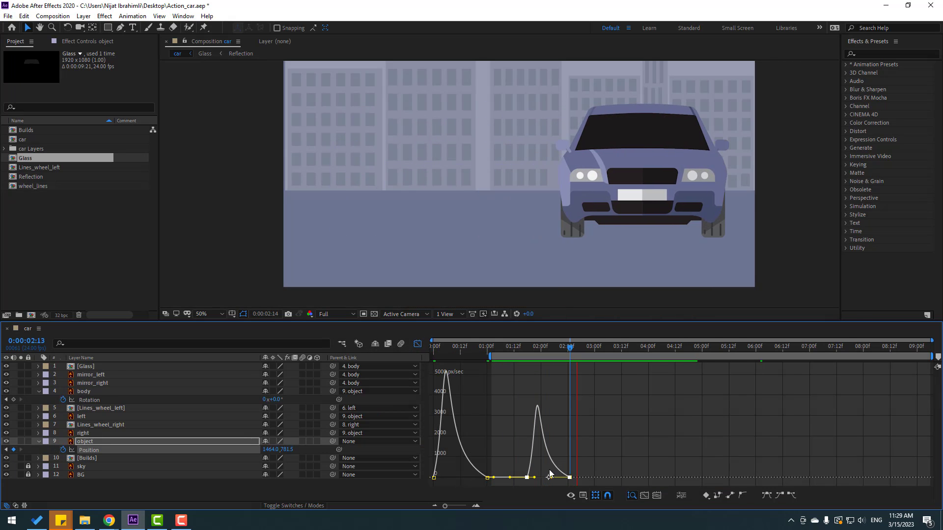
drag(518, 465, 564, 481)
key(space)
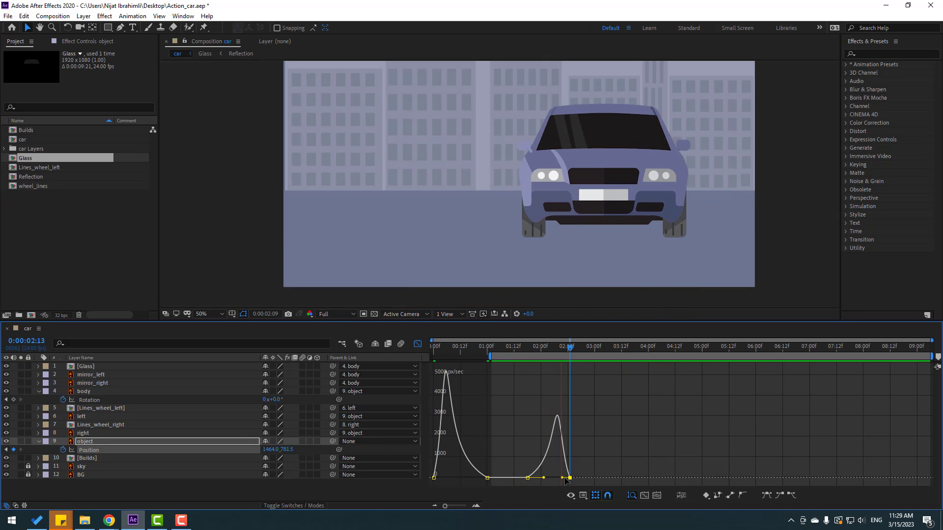
key(space)
click(419, 345)
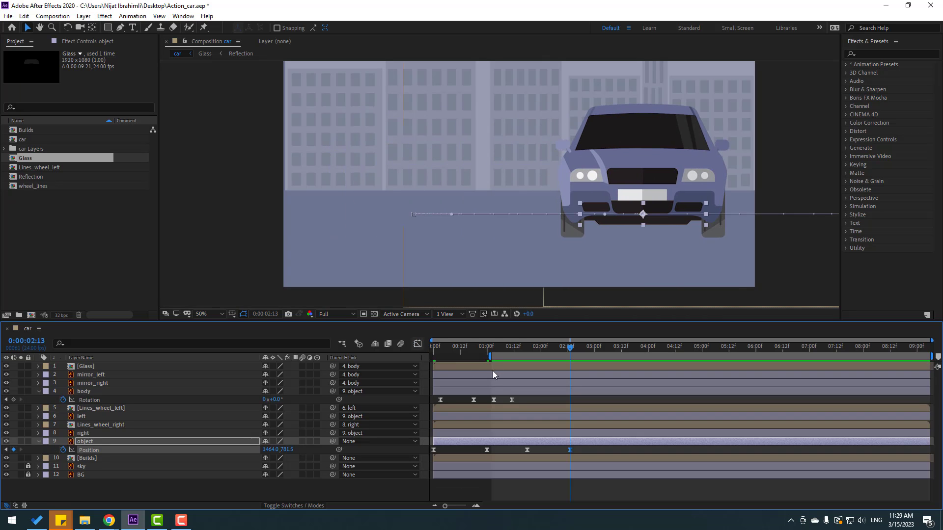
Step: Preview the full animation and retime object's last Position keyframe to 0:00:02:11
key(space)
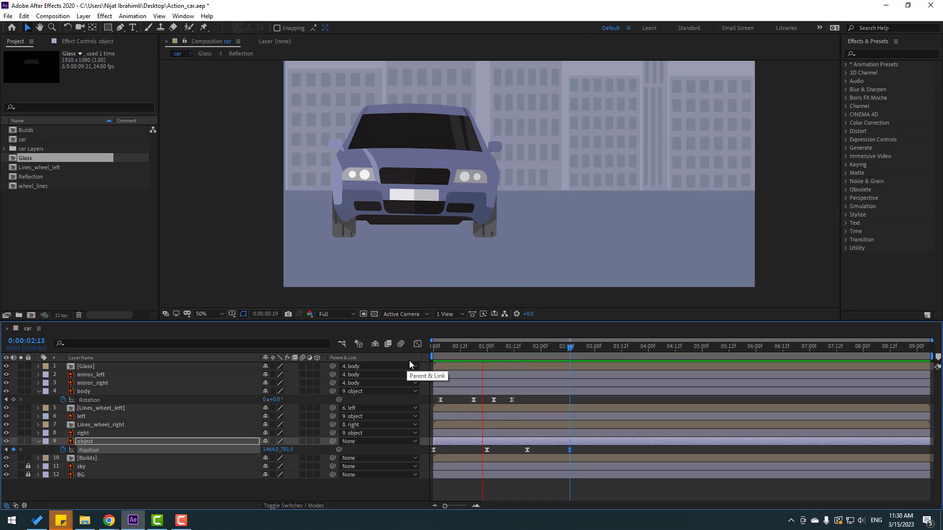
key(space)
click(574, 452)
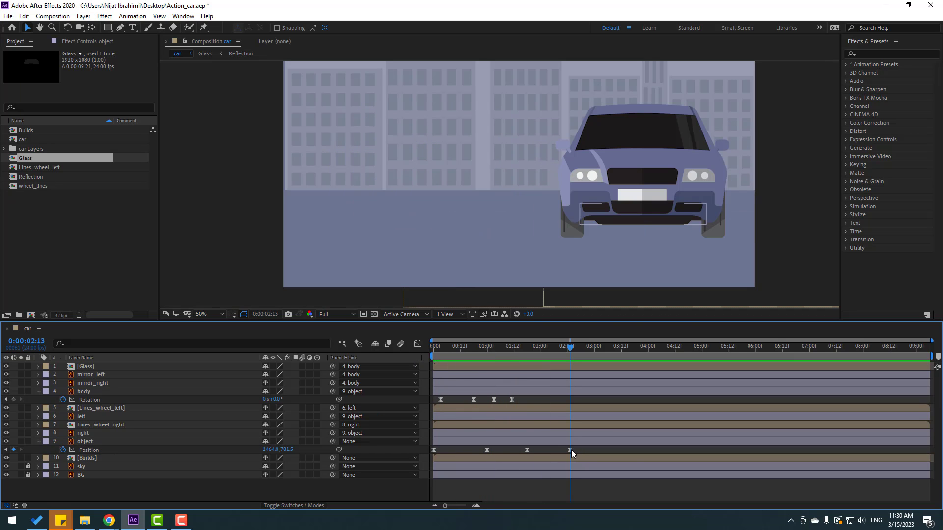
click(568, 450)
key(space)
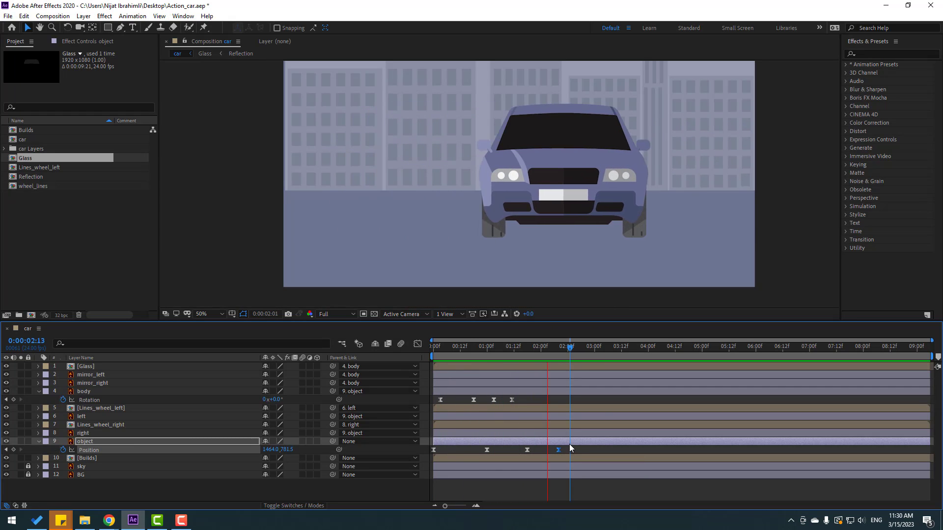
key(space)
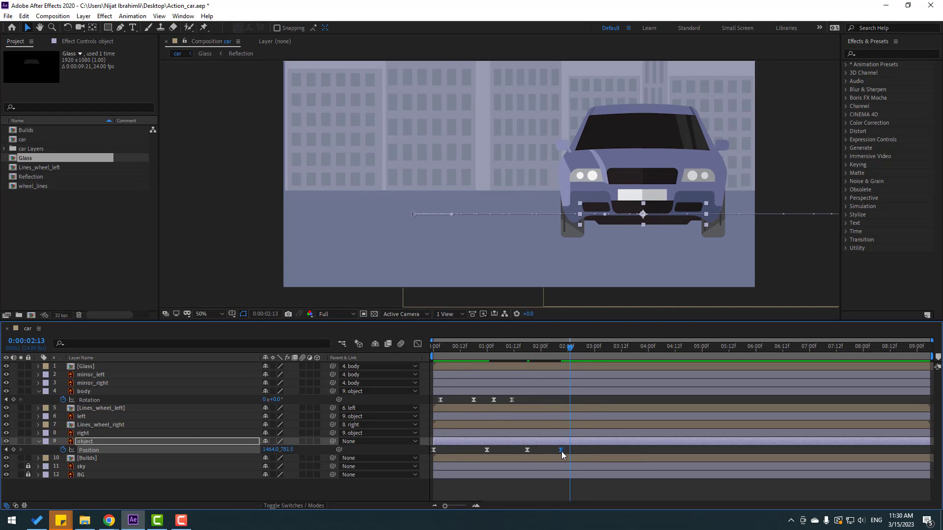
drag(561, 451, 565, 450)
Step: Hold the body layer's Rotation with a keyframe at 0:00:01:18, and set it to 6° at 0:00:02:11
click(530, 347)
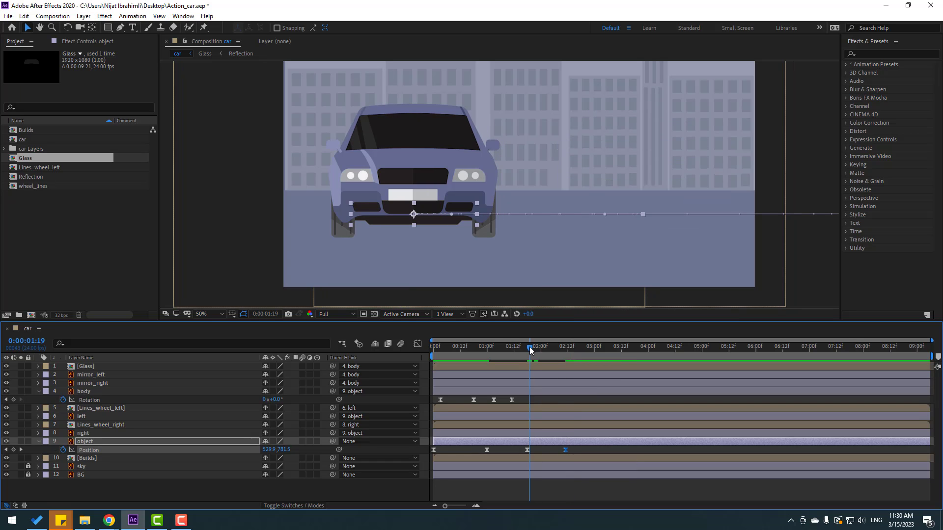
key(Page_Up)
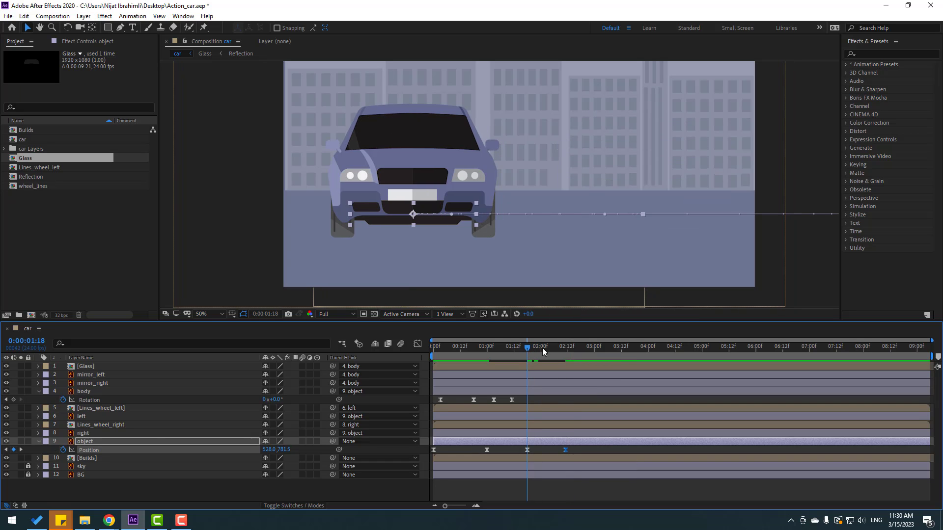
click(13, 400)
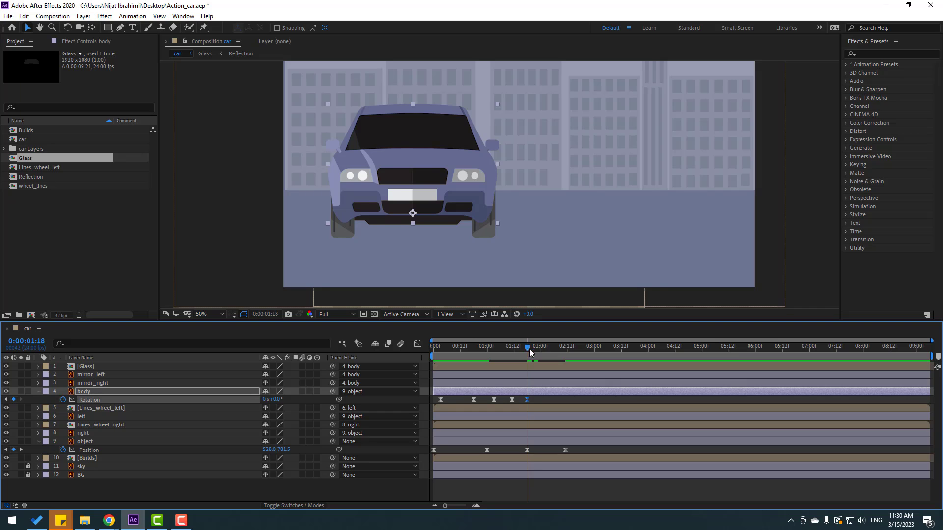
drag(530, 351, 567, 354)
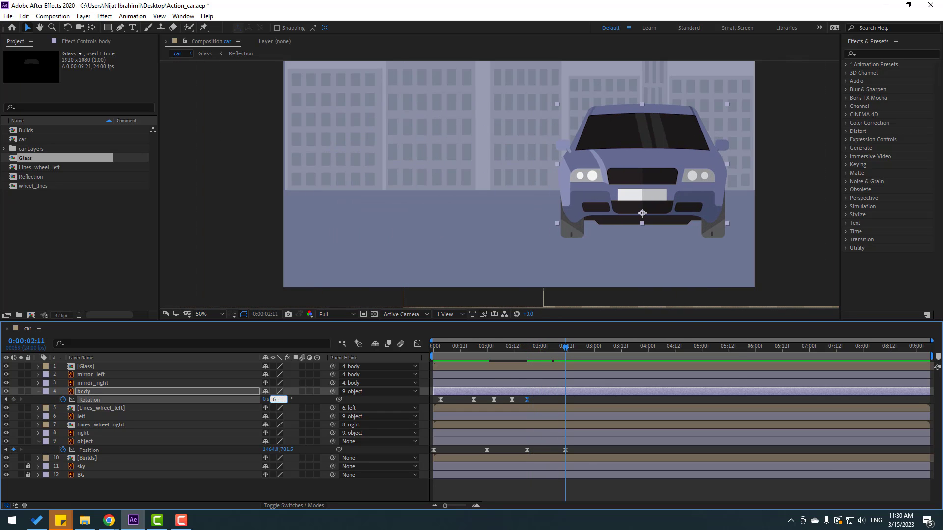
text(6)
key(Return)
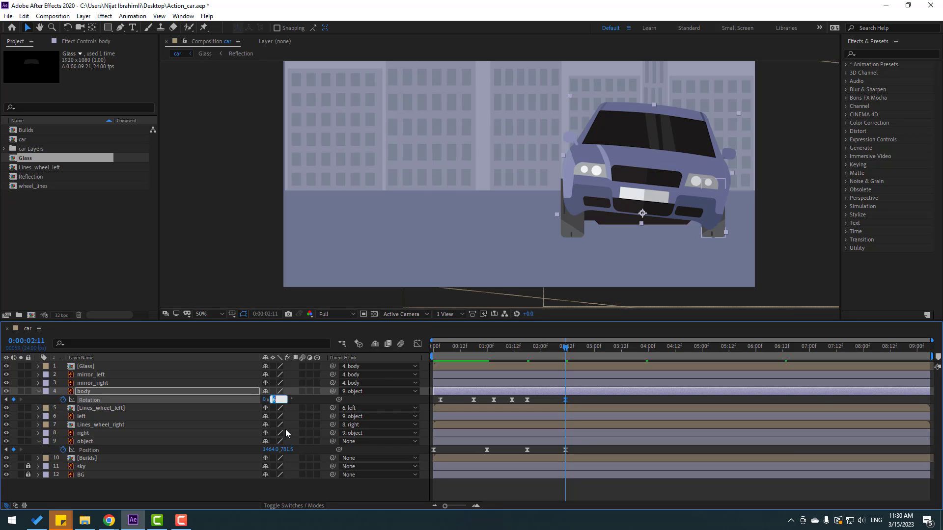
Step: Try 5° for the body layer's Rotation at 0:00:02:11 and restore 6°
text(5)
key(Return)
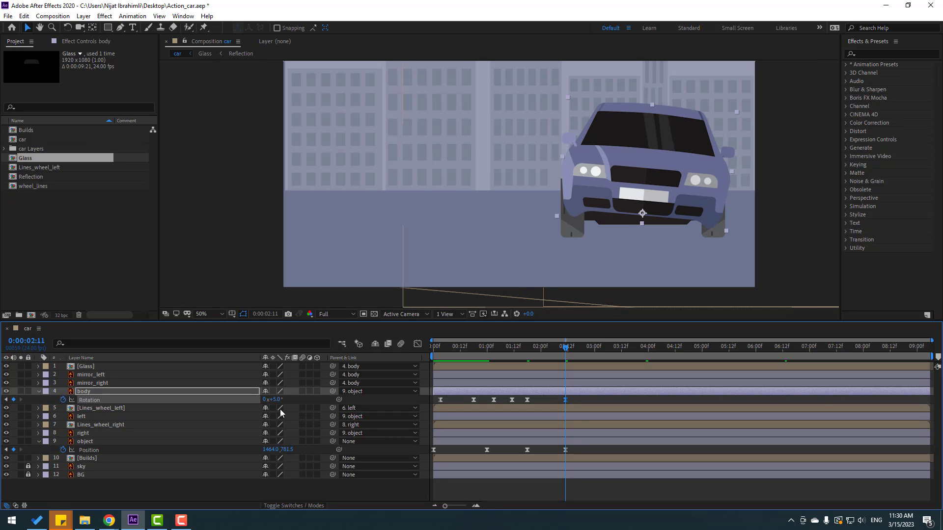
text(6)
key(Return)
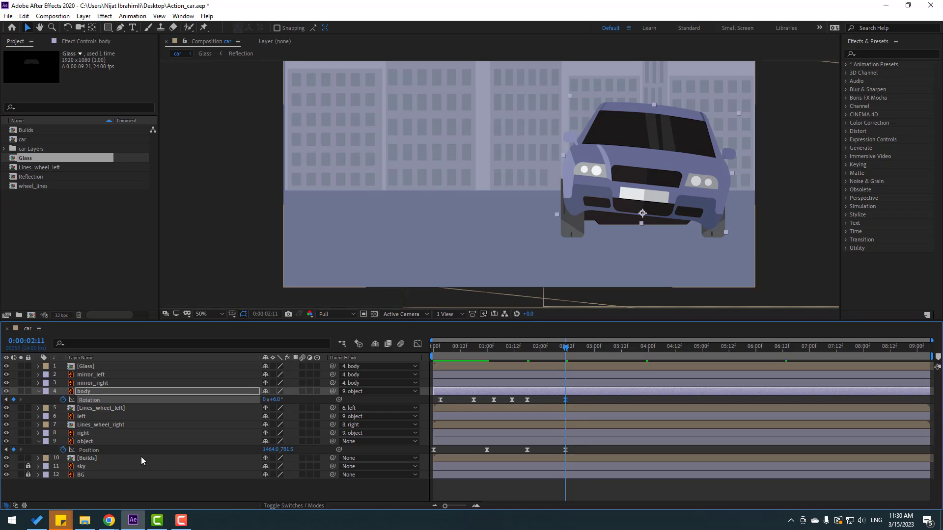
Step: Nudge the left and right wheel layers slightly inward beneath the leaning body, and scrub through the return move to check them
click(82, 417)
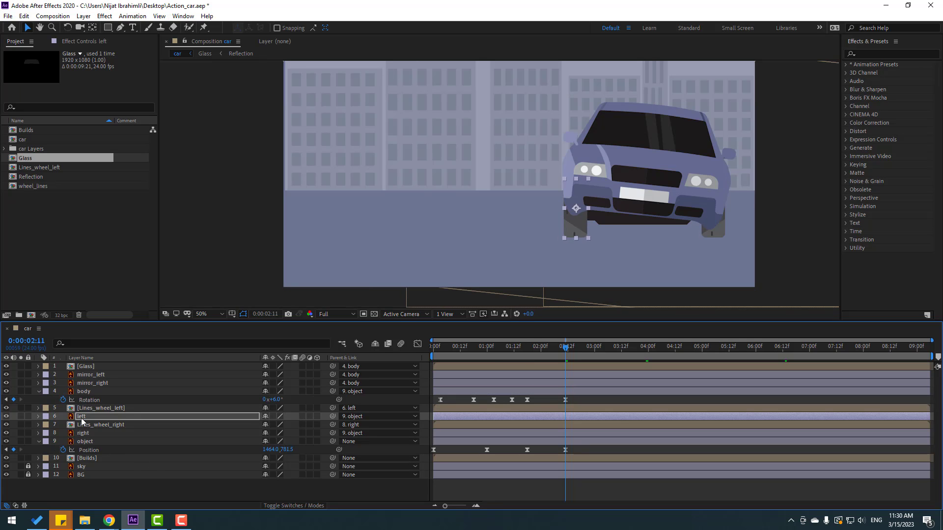
click(80, 434)
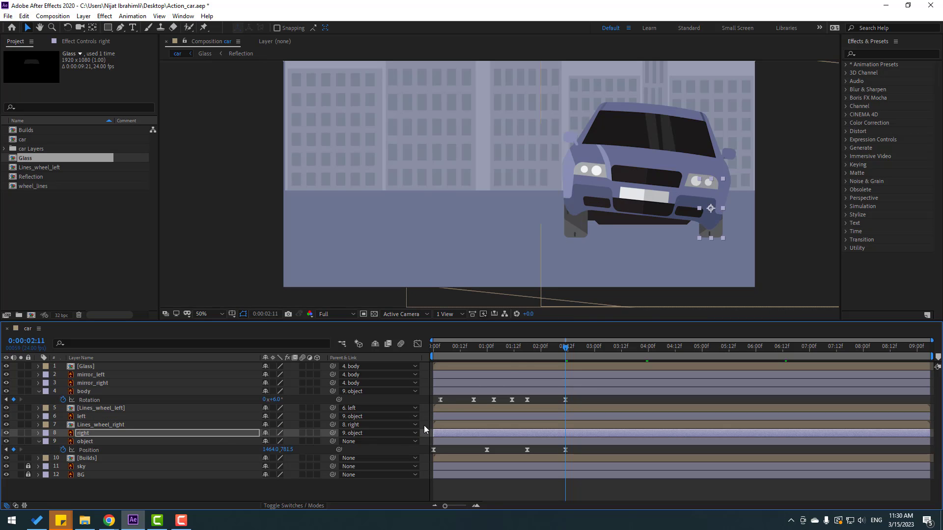
drag(514, 355, 567, 353)
Step: Set the body layer's Rotation to -3° at 0:00:02:21
click(260, 314)
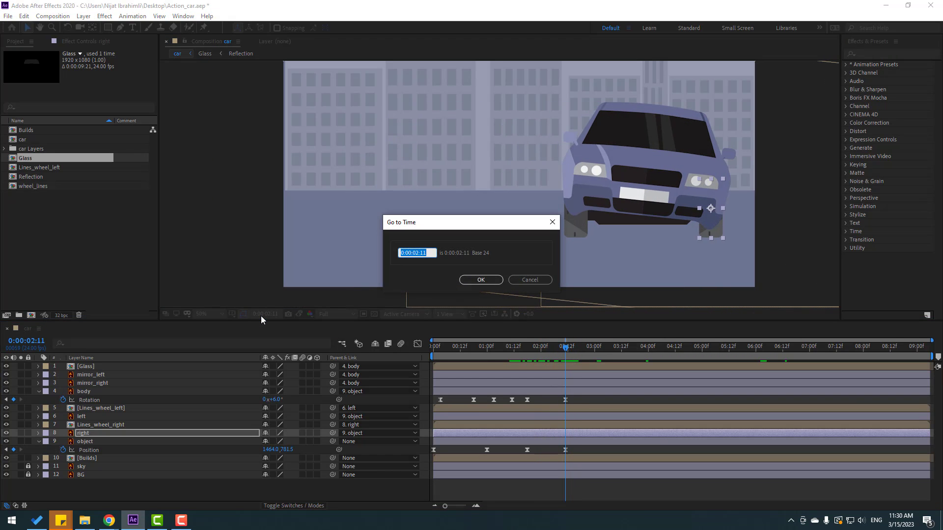
click(473, 279)
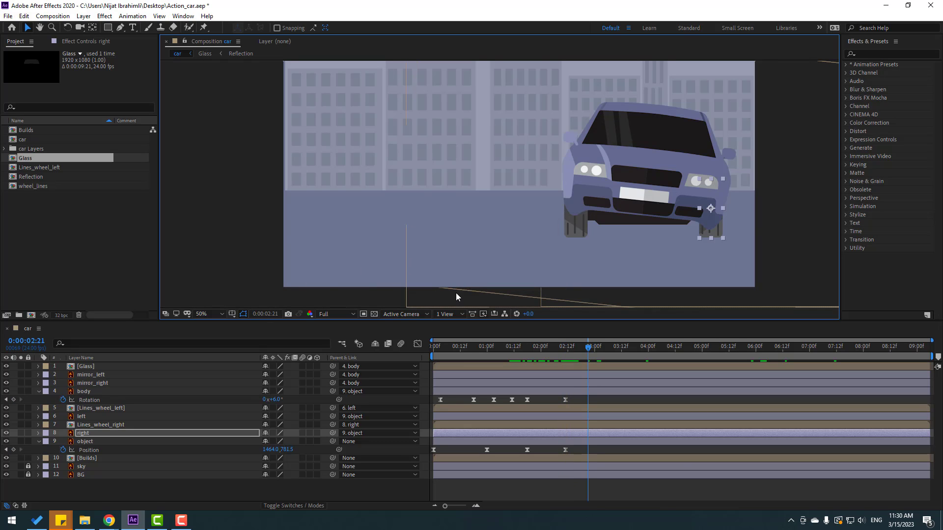
click(275, 400)
text(-3)
key(Return)
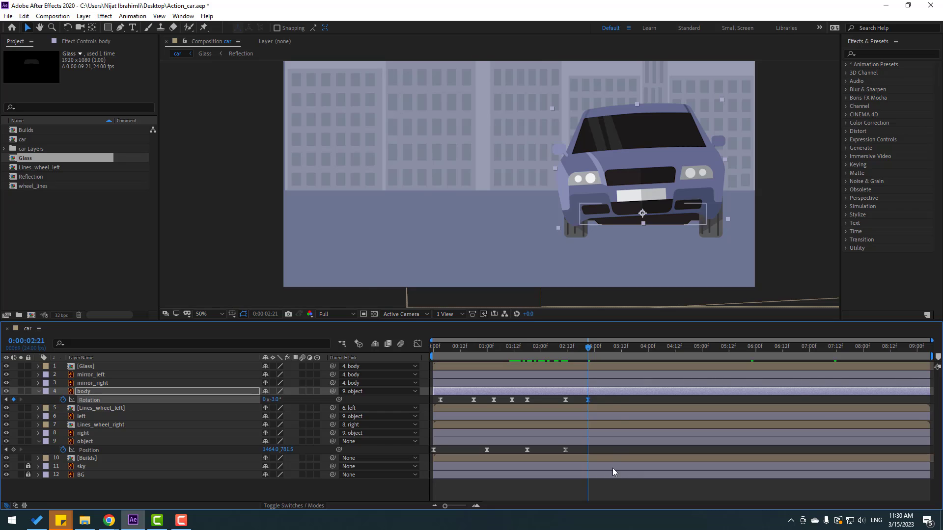
Step: Set the body layer's Rotation to 1° at 0:00:03:07 and 0° at 0:00:03:17, and preview the animation
key(space)
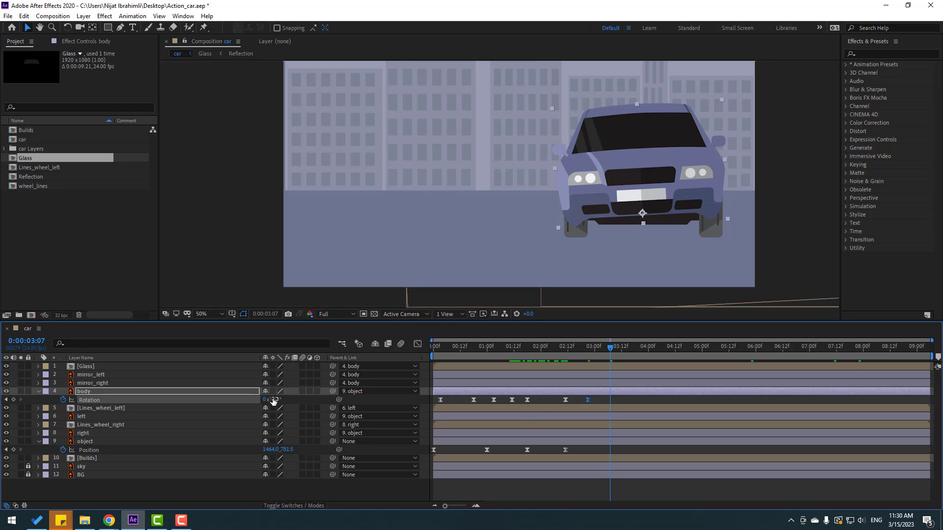
text(1)
key(Return)
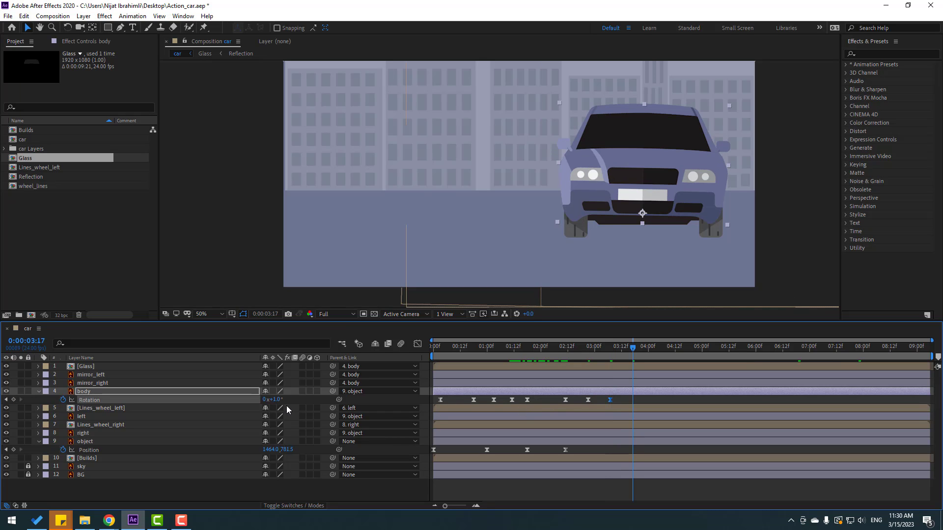
drag(275, 400, 274, 400)
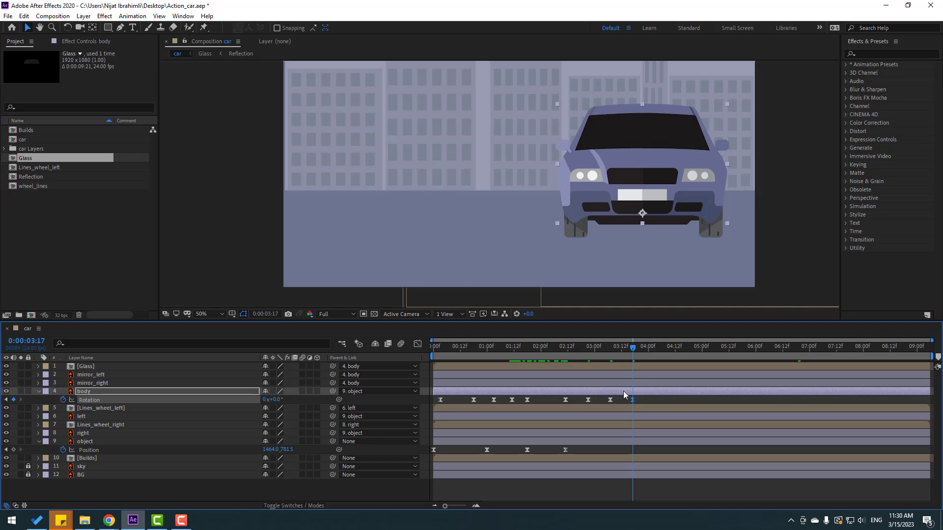
key(space)
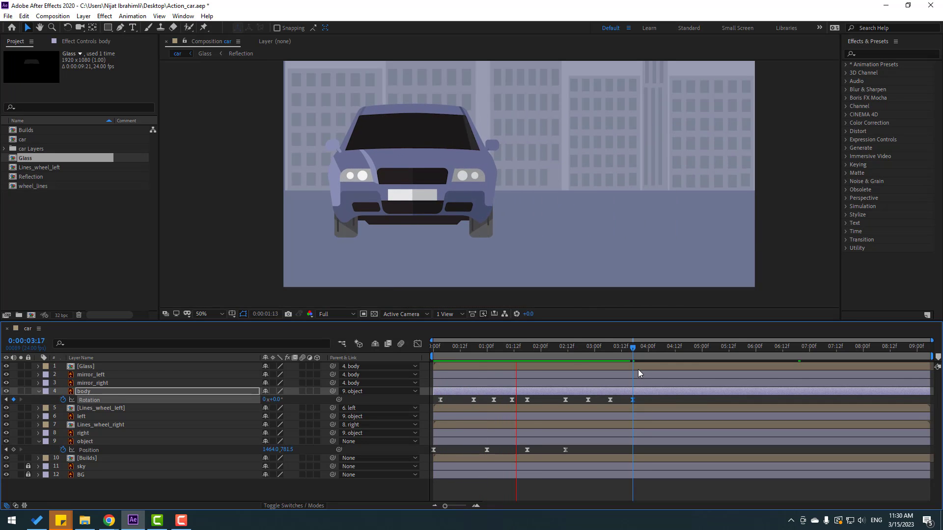
key(space)
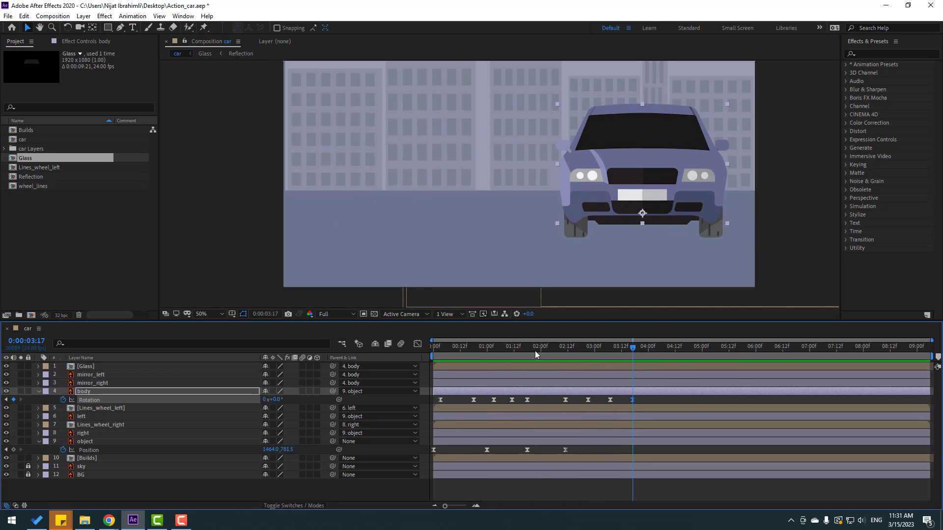
Step: Move the object layer's last Position keyframe to about 0:00:03:00 to slow the return move, and preview it
mouse_move(519, 346)
mouse_down()
mouse_move(591, 349)
mouse_move(559, 348)
mouse_up()
key(space)
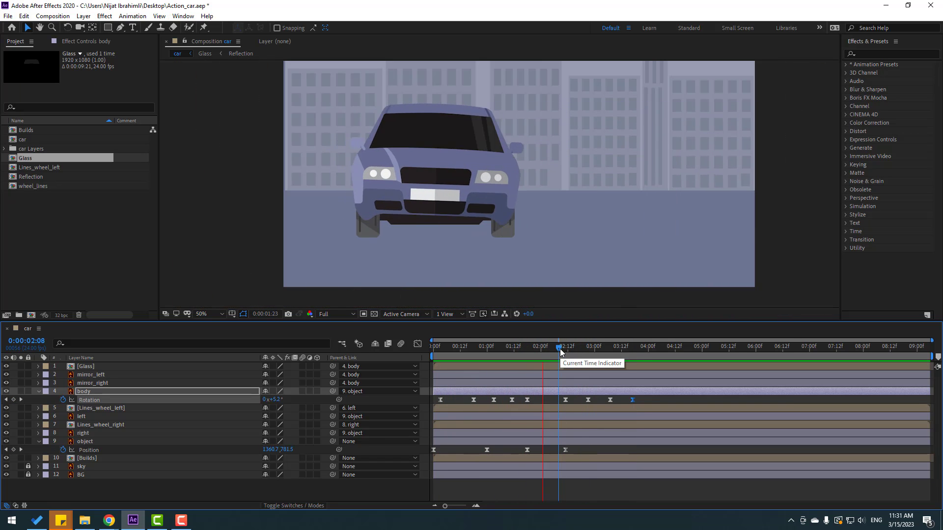
key(space)
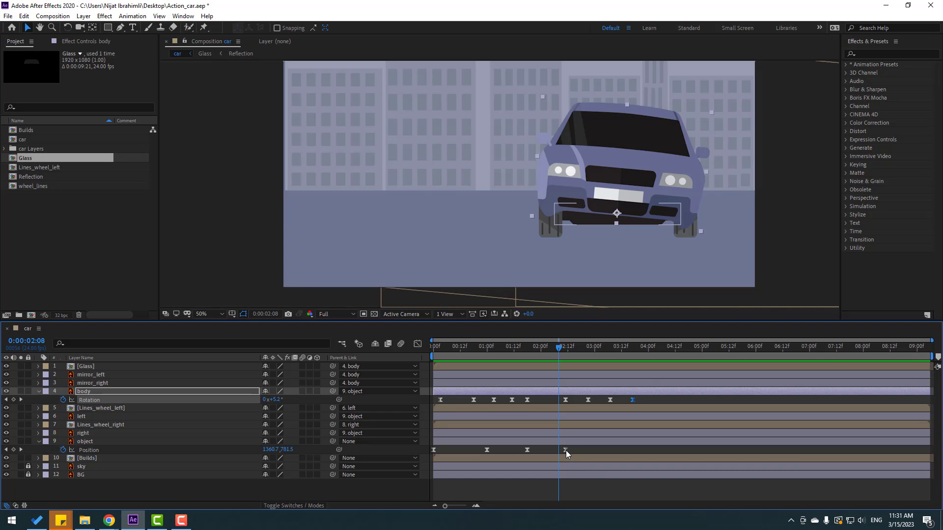
click(565, 449)
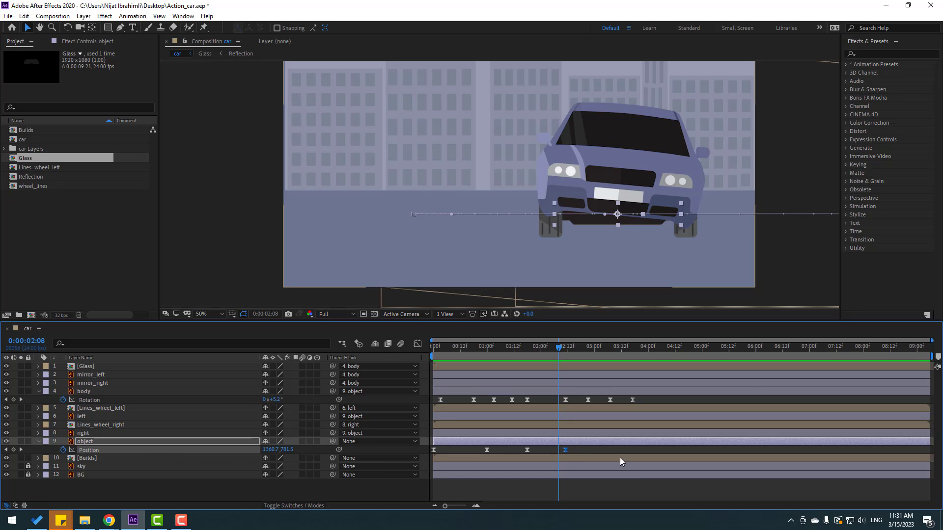
drag(565, 450, 593, 451)
key(space)
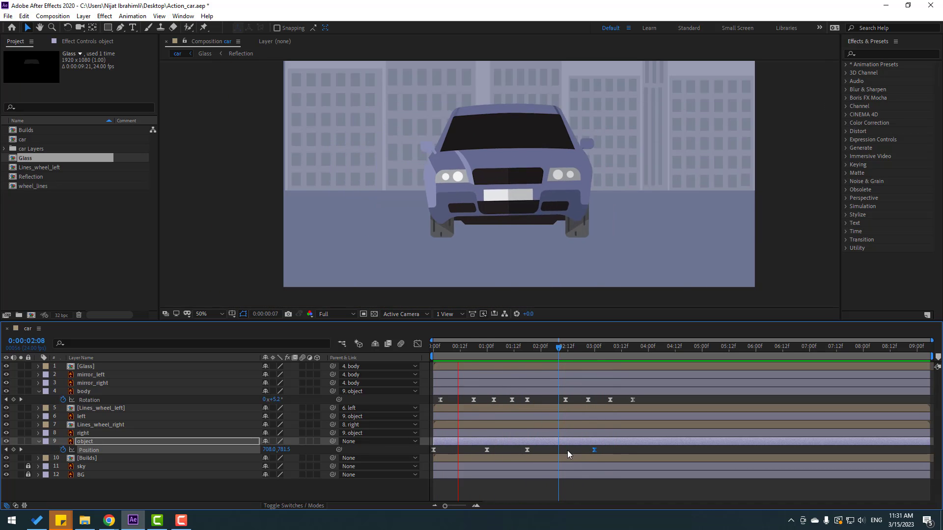
key(space)
Step: Shift the body layer's last five Rotation keyframes so the group starts at about 0:00:01:23, and preview the return move
mouse_move(535, 350)
mouse_down()
mouse_move(523, 351)
mouse_move(567, 353)
mouse_move(528, 357)
mouse_up()
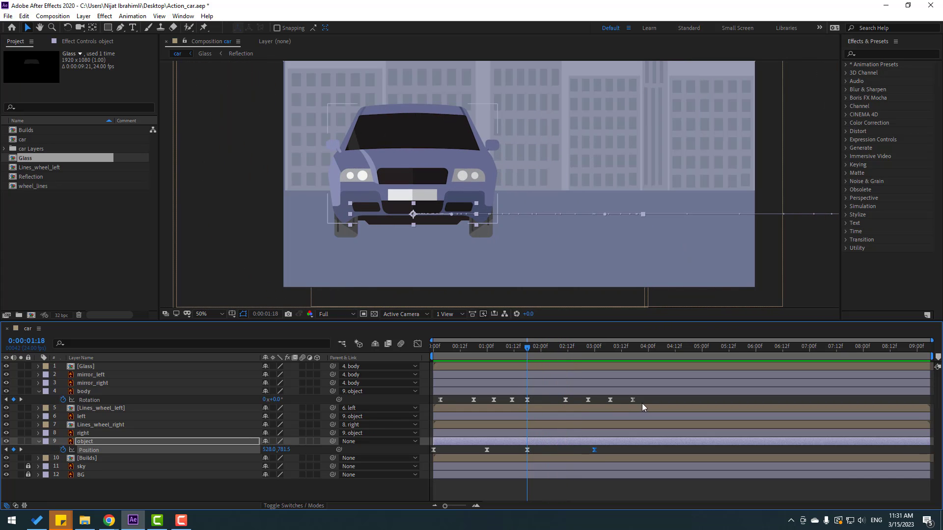
drag(644, 398, 551, 401)
drag(516, 347, 538, 400)
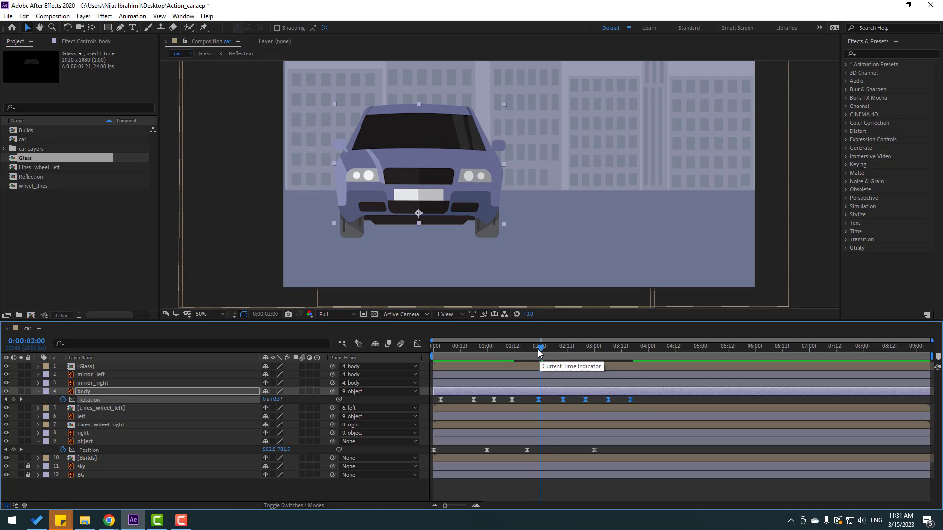
drag(541, 348, 593, 357)
key(space)
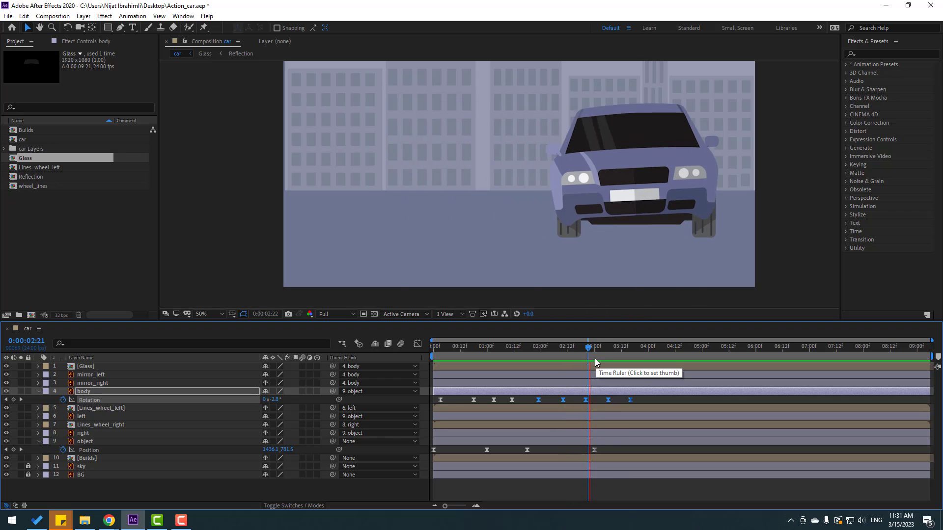
scroll(544, 249, down, 2)
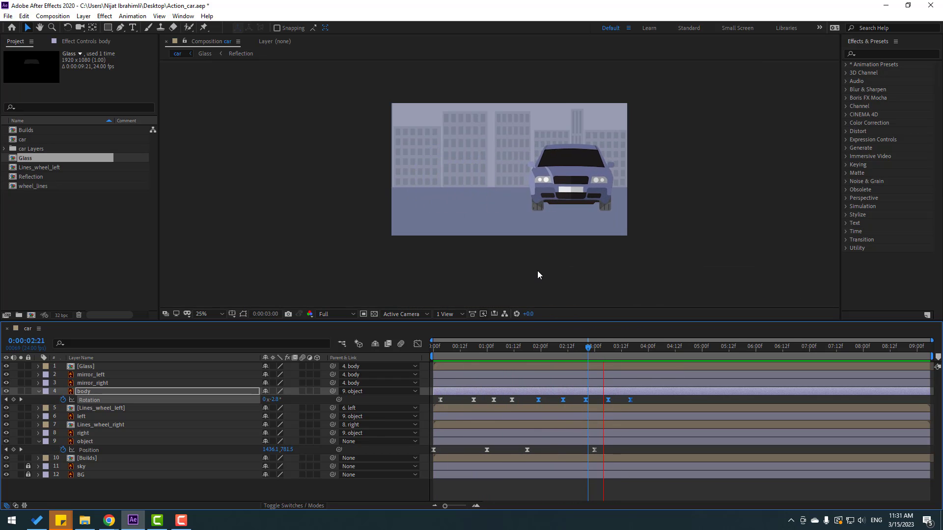
Step: Try starting the same five body Rotation keyframes slightly later, at about 0:00:02:02, and play back the result
key(space)
scroll(541, 290, up, 2)
drag(539, 398, 544, 393)
key(space)
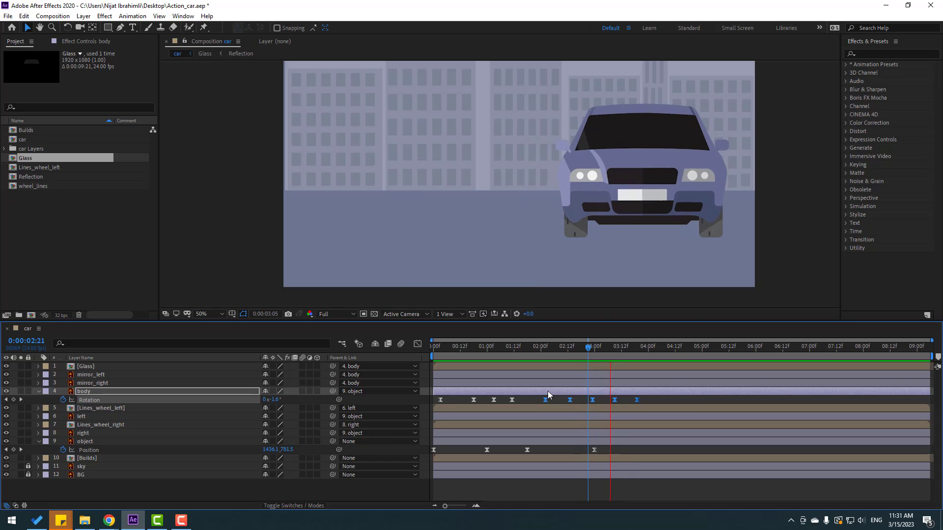
drag(527, 346, 562, 346)
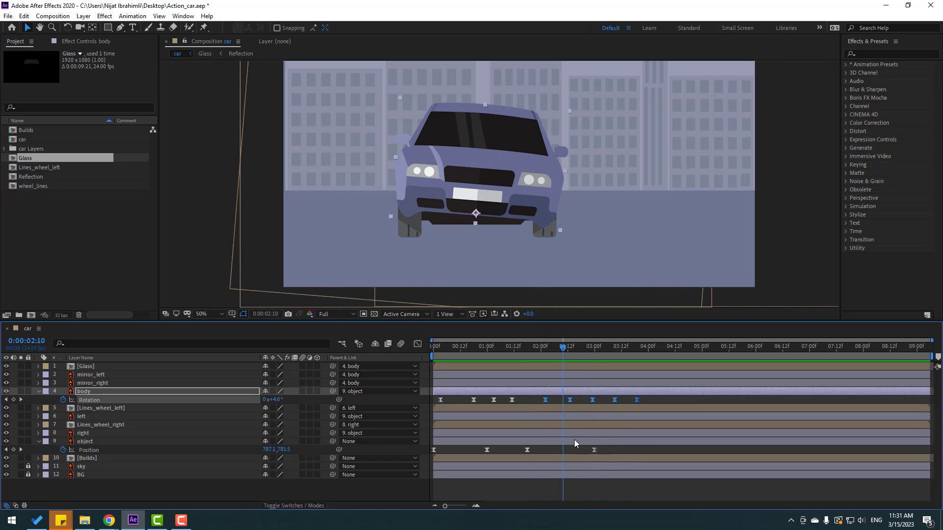
Step: Reshape the object layer's Position speed graph so the return move from 0:00:01:18 peaks early and eases out gradually
drag(608, 447, 536, 479)
key(shift+F3)
key(Delete)
key(space)
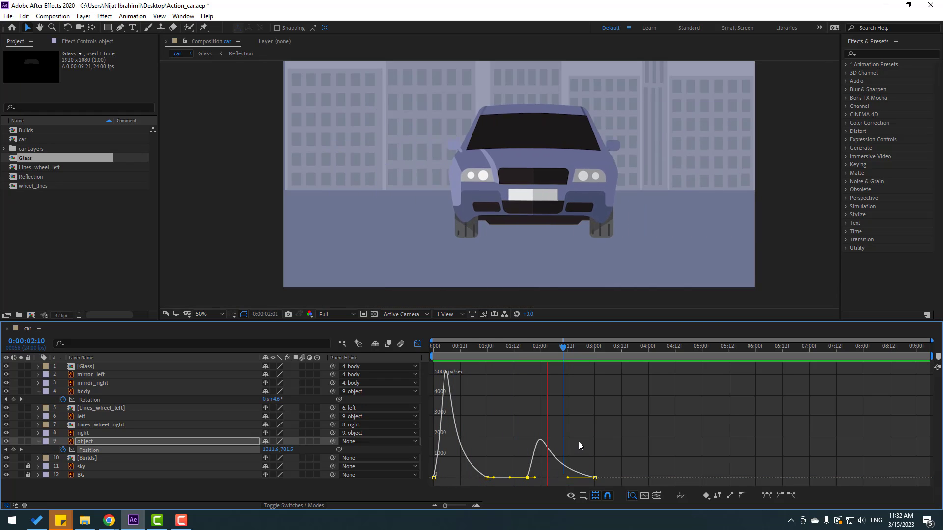
click(417, 344)
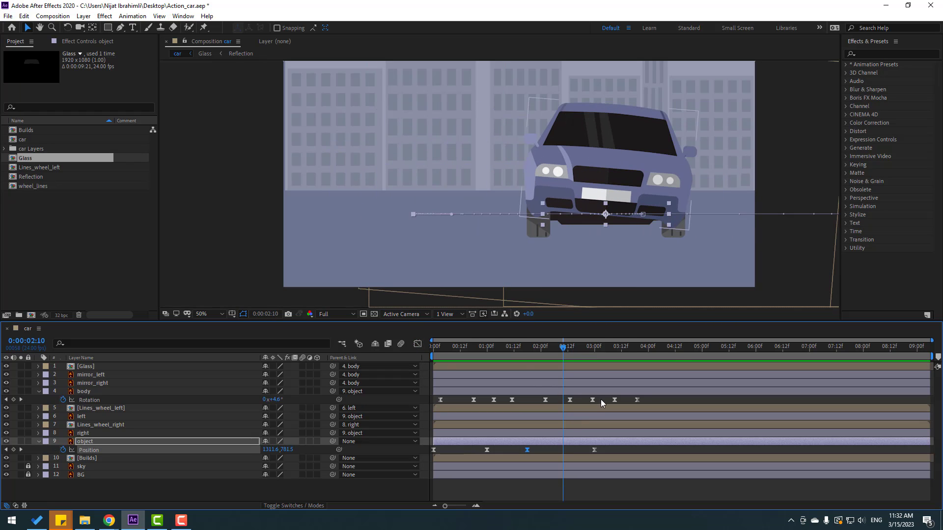
Step: Shift the body layer's last five Rotation keyframes back so the group starts at 0:00:01:18, and preview the return move
drag(518, 349, 534, 347)
drag(659, 399, 529, 399)
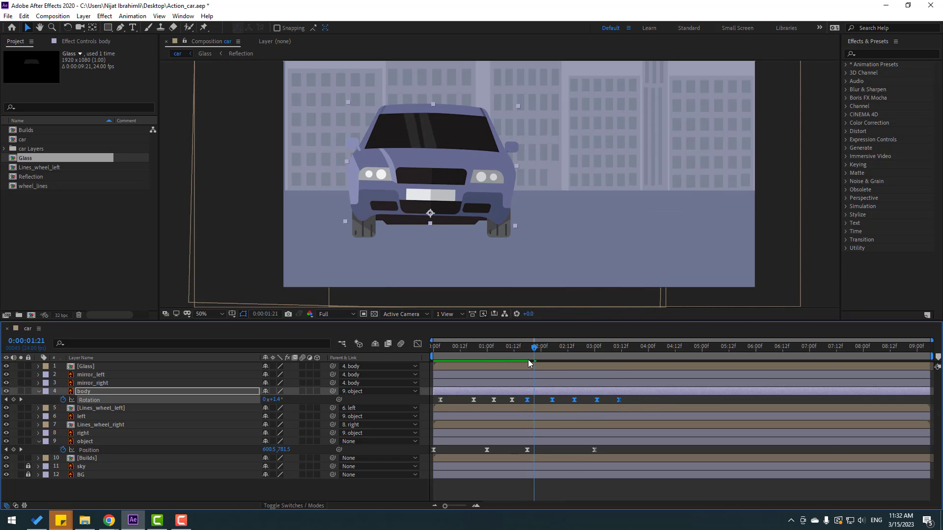
click(527, 349)
key(space)
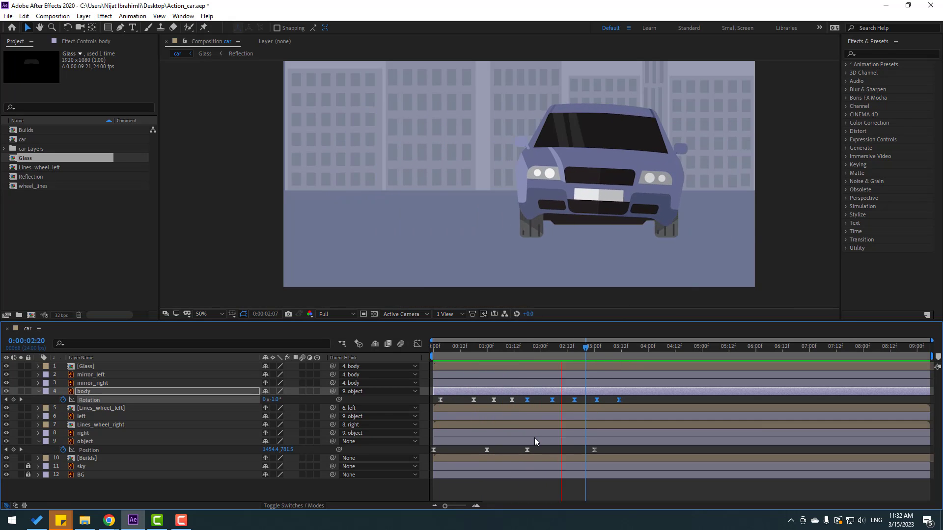
scroll(509, 190, down, 2)
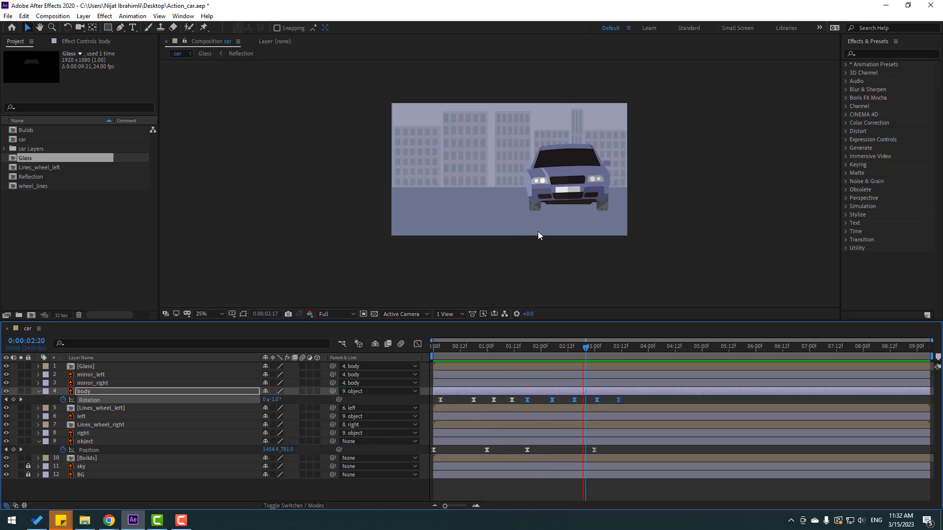
scroll(537, 231, up, 2)
key(space)
Step: Move only the last four body Rotation keyframes later, so they start at about 0:00:02:09, and preview the timing
mouse_move(596, 356)
mouse_down()
mouse_move(543, 352)
mouse_move(585, 354)
mouse_up()
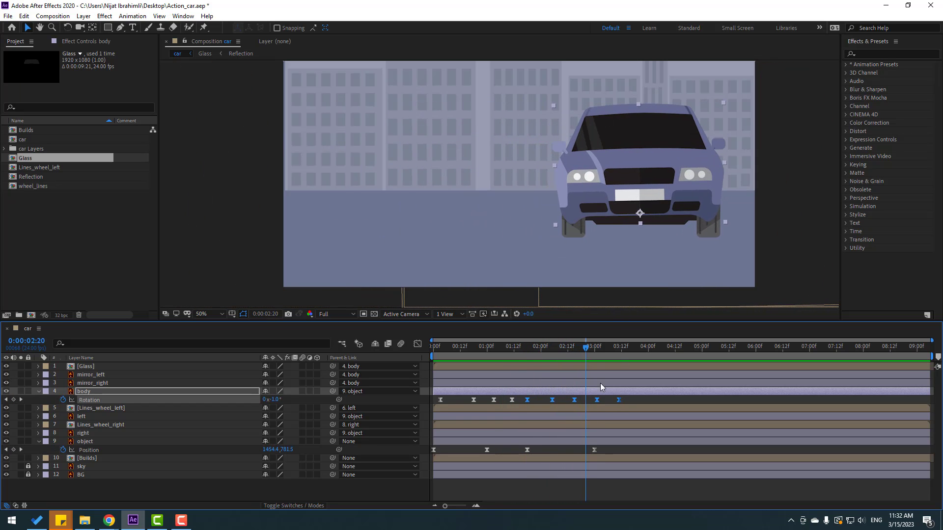
shift+click(551, 399)
drag(552, 399, 561, 399)
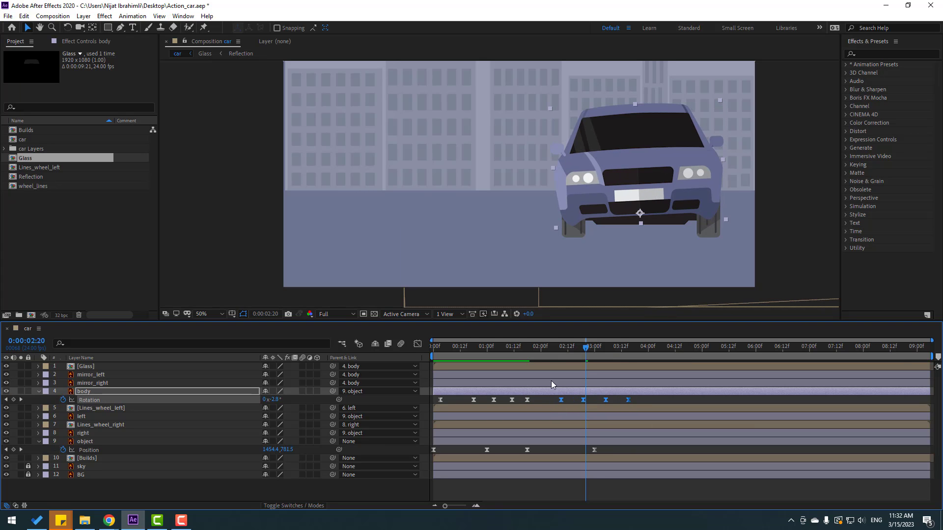
click(523, 347)
key(space)
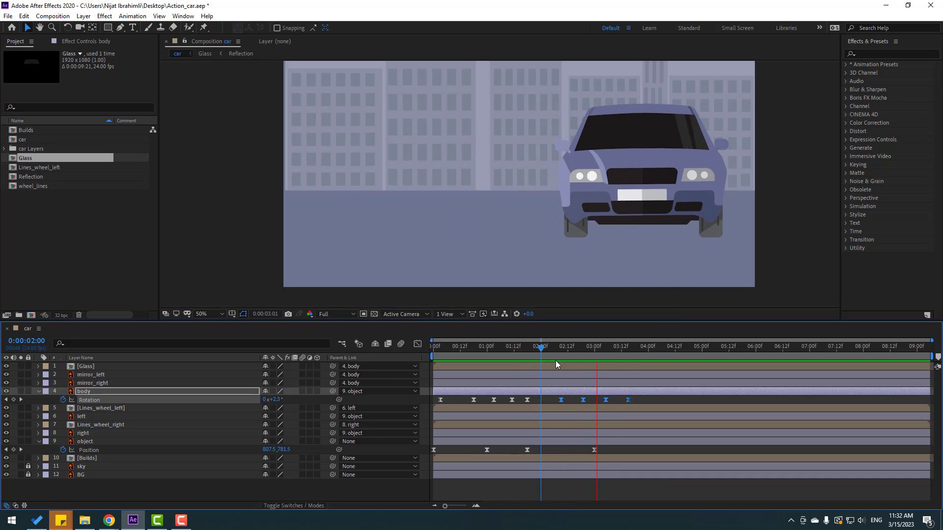
key(space)
Step: Hold the object layer's Position with a keyframe at 0:00:03:13, and set its X position to 572 at 0:00:04:14
drag(593, 349, 622, 352)
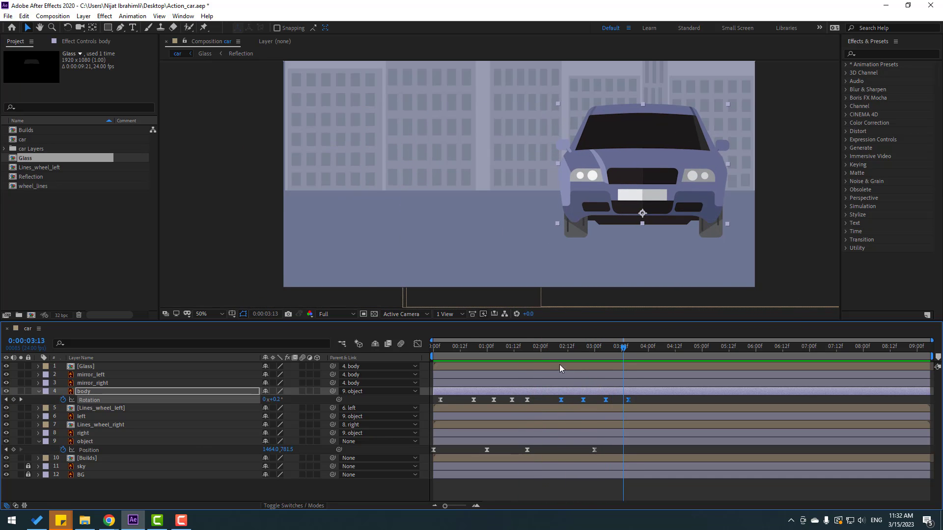
click(14, 449)
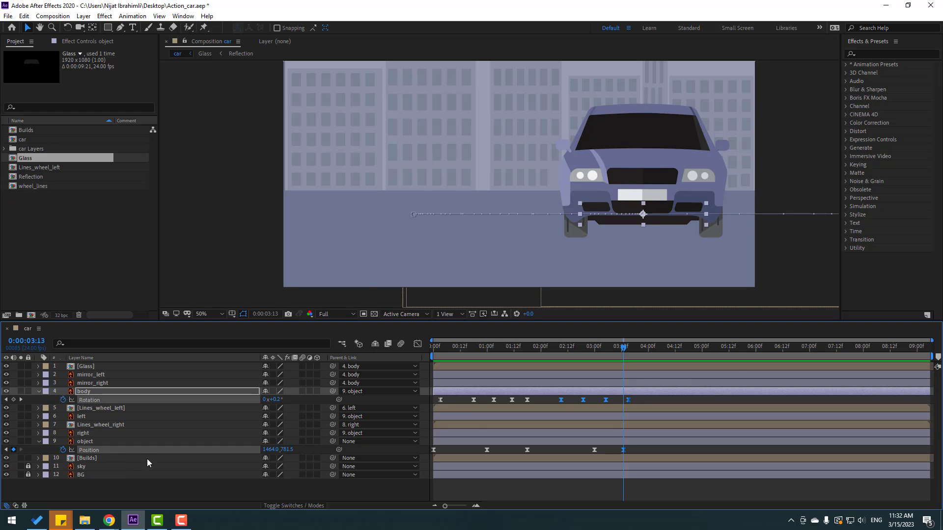
drag(643, 352, 679, 353)
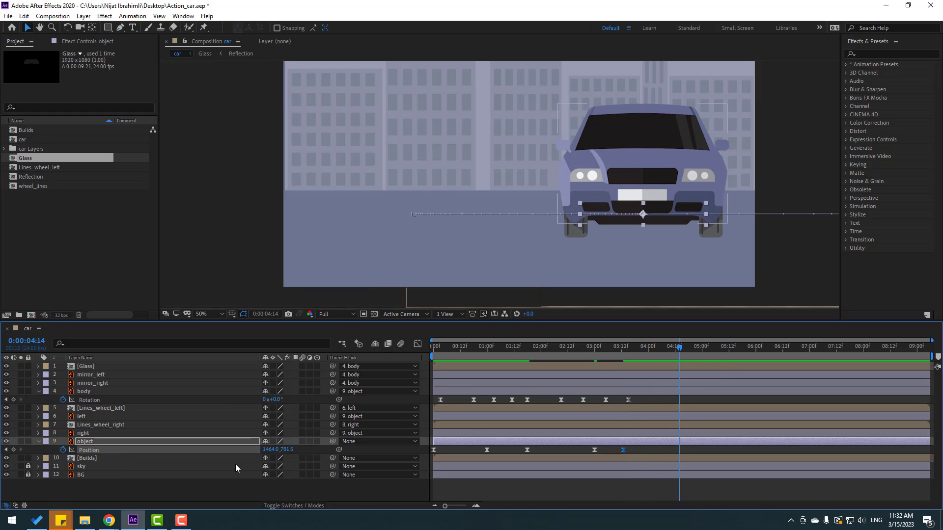
drag(269, 450, 123, 451)
Step: Hold the body layer's Rotation with a keyframe at 0:00:03:19, and set it to -6° at 0:00:04:10
drag(611, 354, 635, 353)
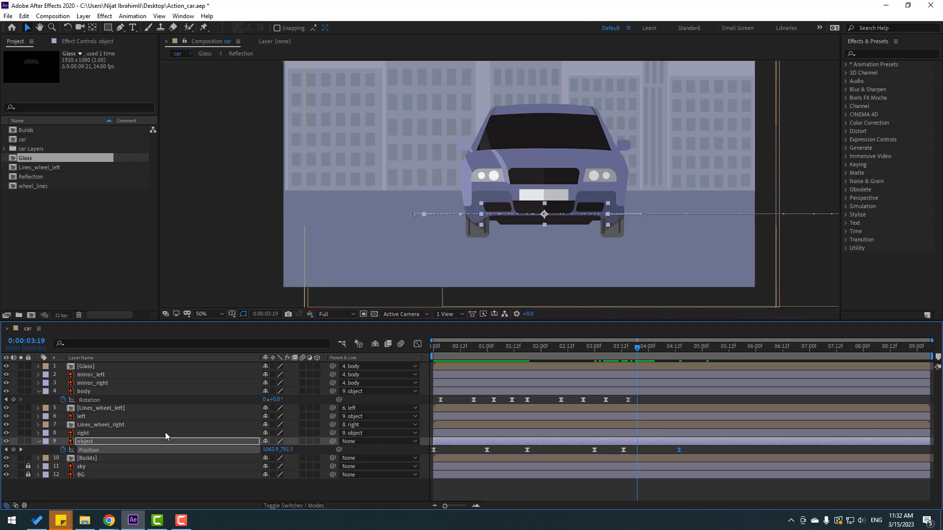
click(14, 400)
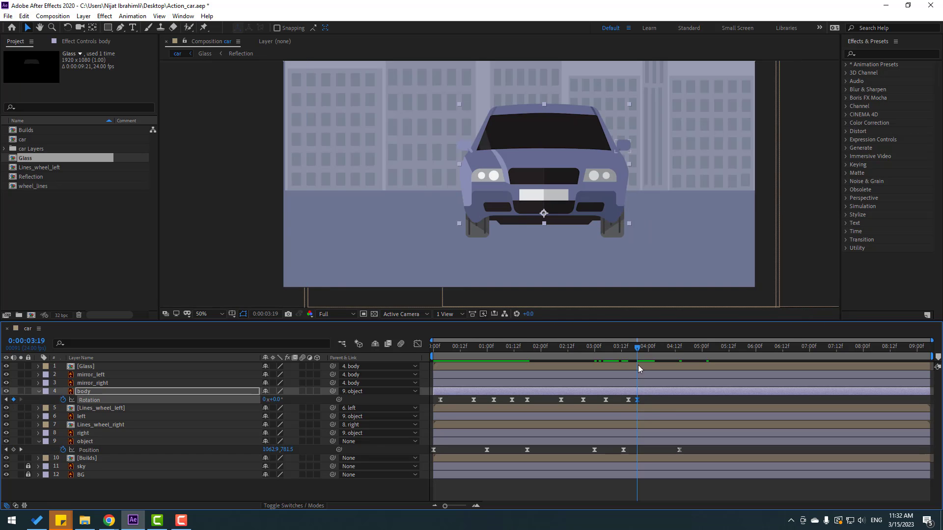
drag(651, 350, 670, 349)
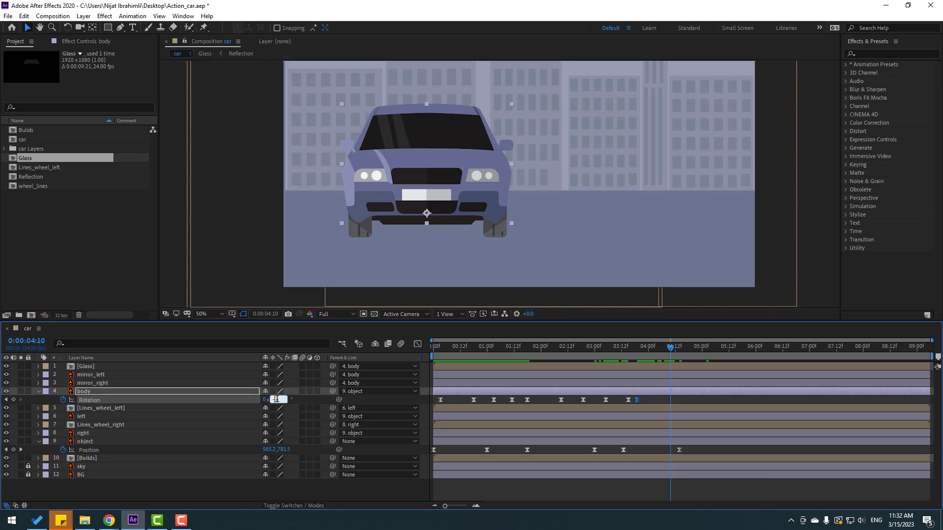
click(276, 399)
text(-6)
key(Return)
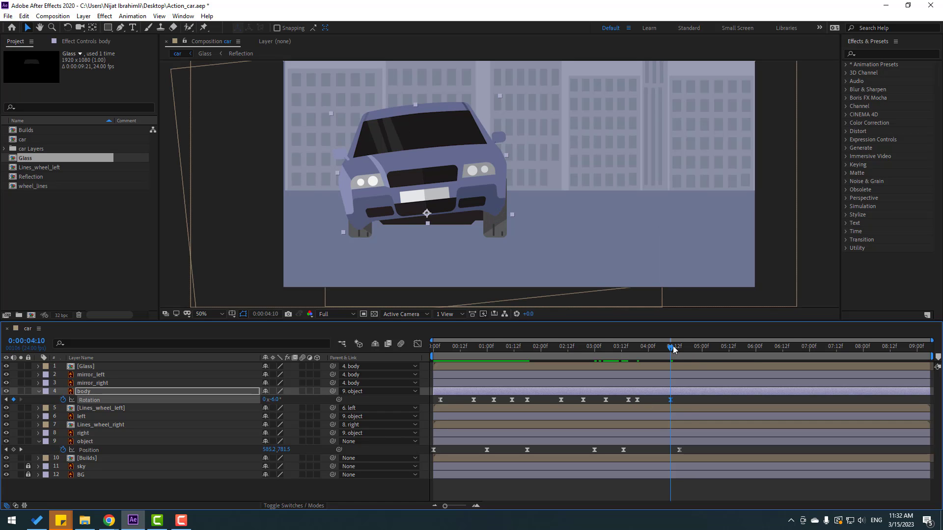
Step: Set the body layer's Rotation to 3° at 0:00:04:20 and -1.5° at 0:00:05:06
key(space)
text(3)
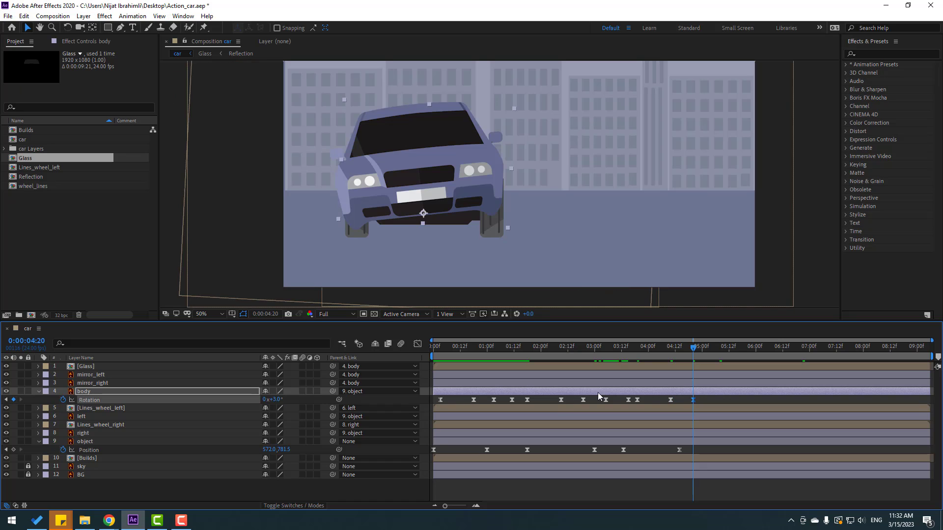
key(Return)
key(space)
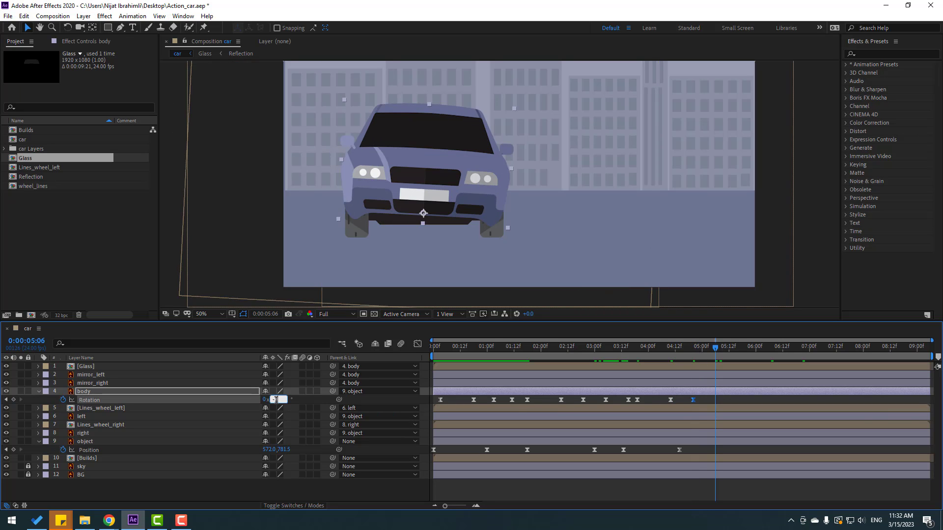
click(276, 399)
text(-1.5)
key(Return)
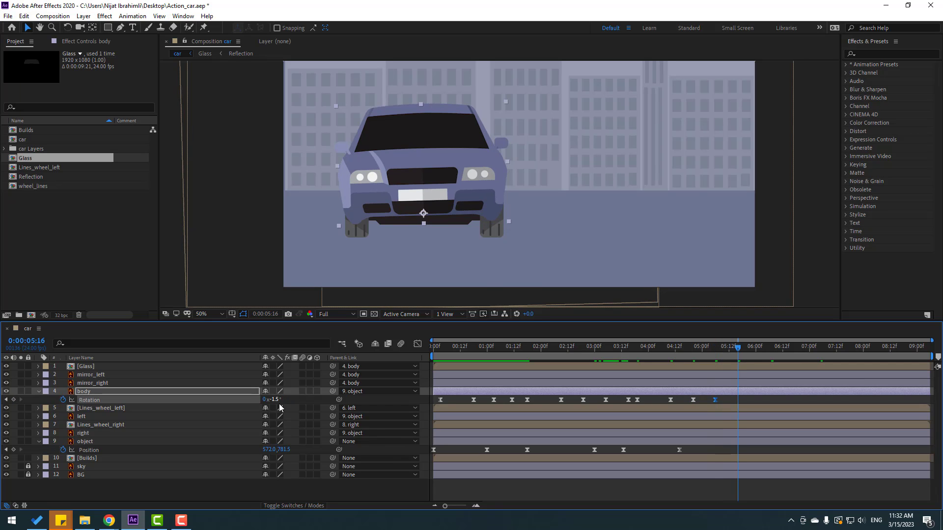
Step: Set the body layer's Rotation to 0° at 0:00:05:16 and preview the whole animation
click(275, 399)
text(0)
key(Return)
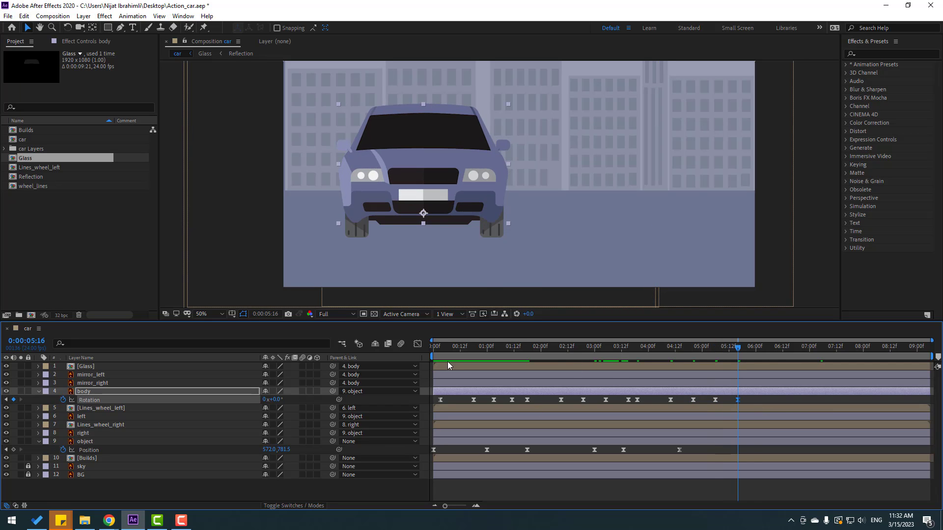
key(space)
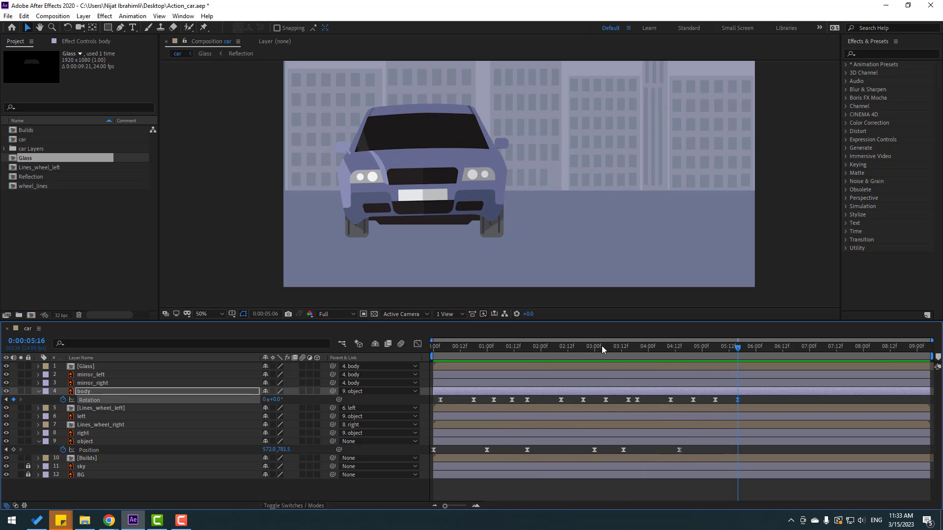
Step: Delete the body layer's Rotation keyframe at about 0:00:03:15
mouse_move(614, 346)
mouse_down()
mouse_move(637, 346)
mouse_move(614, 346)
mouse_up()
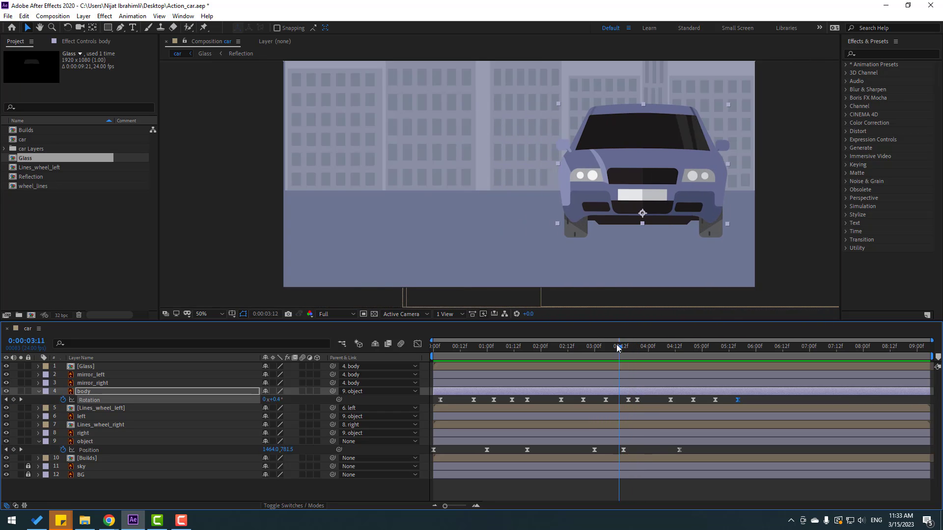
click(627, 400)
key(Delete)
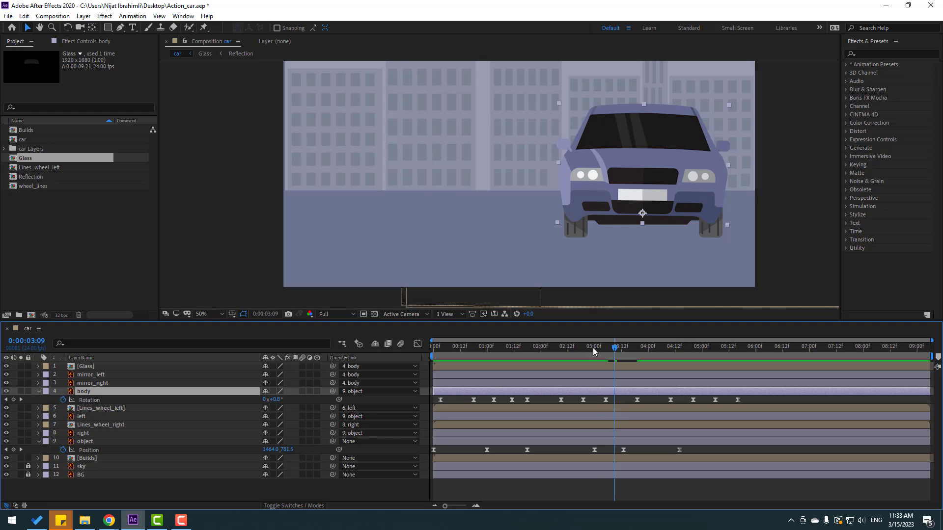
Step: Shift the last five body Rotation keyframes one frame earlier, and move the last two object Position keyframes to start at 0:00:03:19
drag(593, 348, 636, 356)
drag(741, 402, 637, 405)
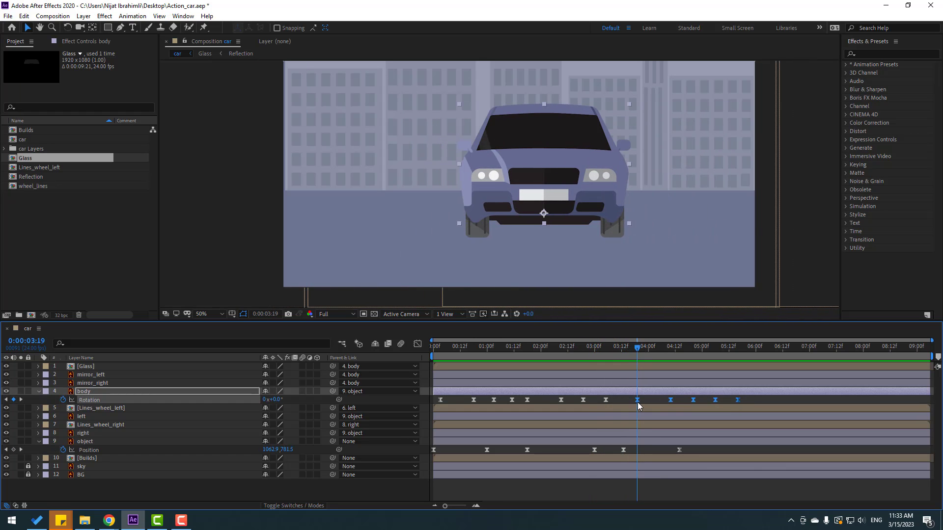
drag(685, 454, 633, 432)
Step: End the work area at 0:00:05:23 and preview the animation
drag(637, 347, 753, 349)
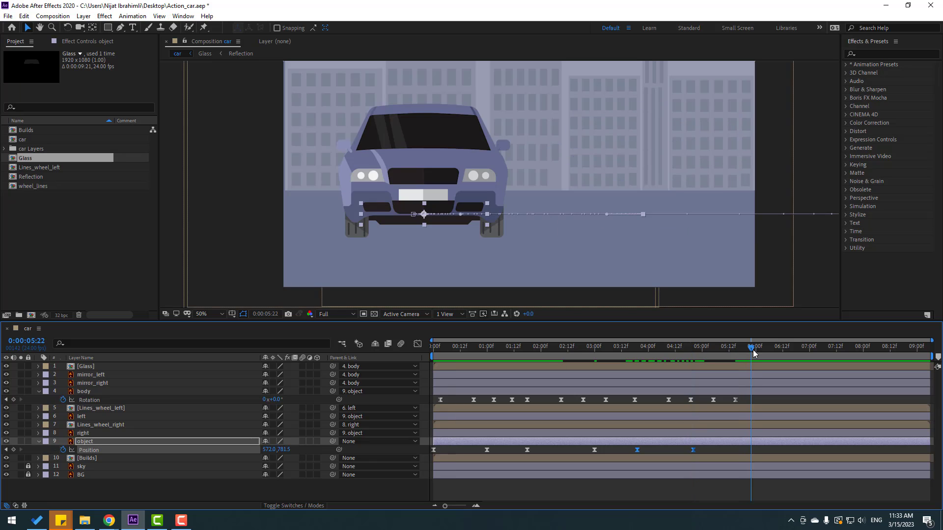
key(n)
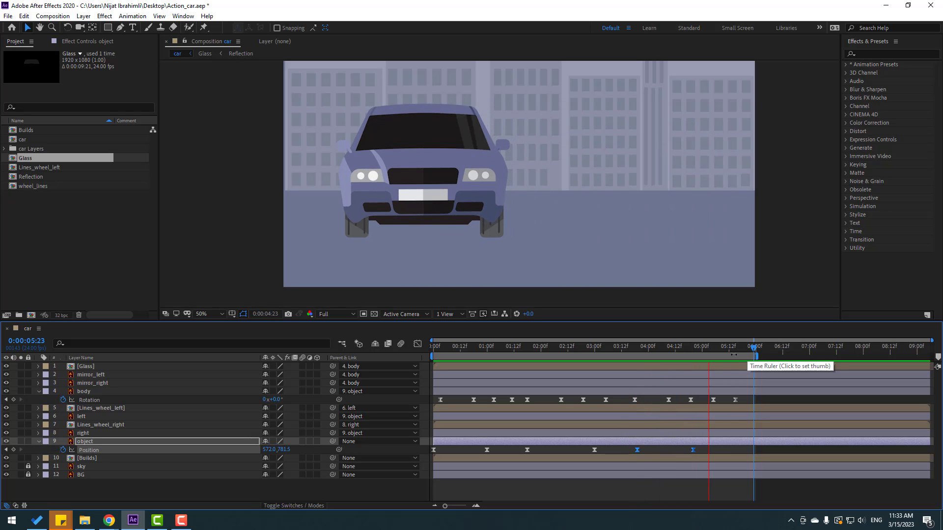
click(296, 487)
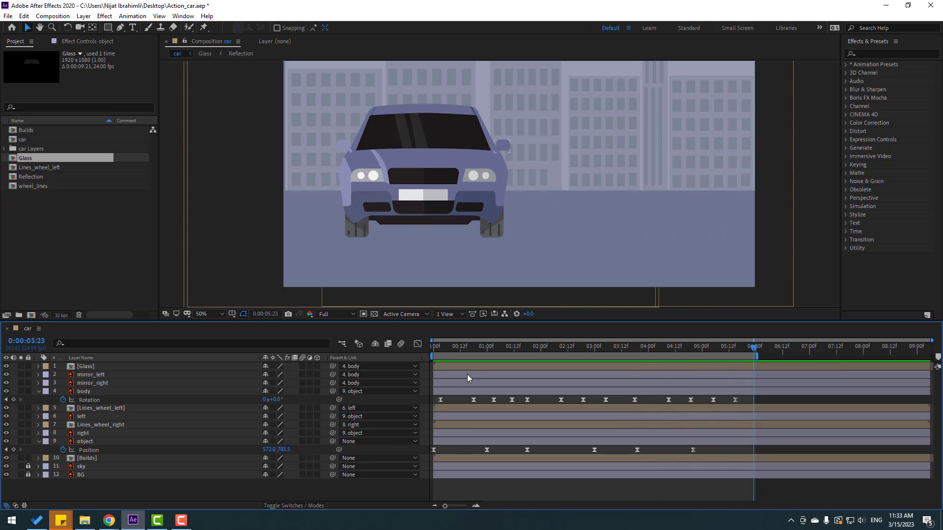
click(461, 346)
key(space)
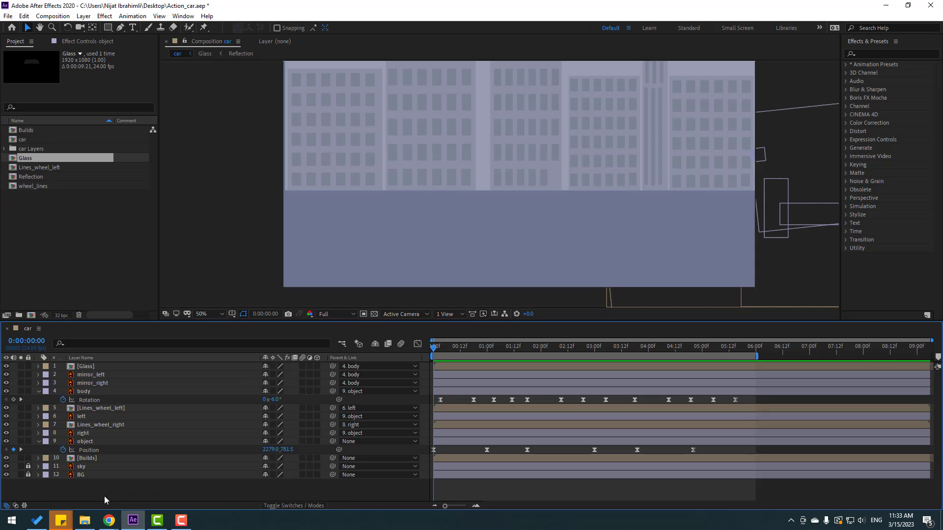
Step: Draw a vertical line down the road beside the car with the Pen tool, and give it a white 19 px stroke
click(120, 28)
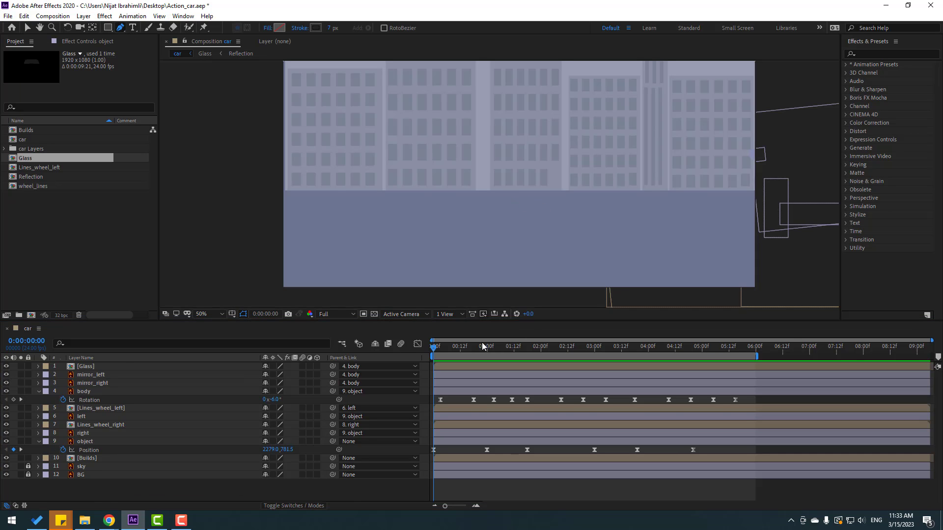
drag(482, 343, 540, 346)
click(501, 346)
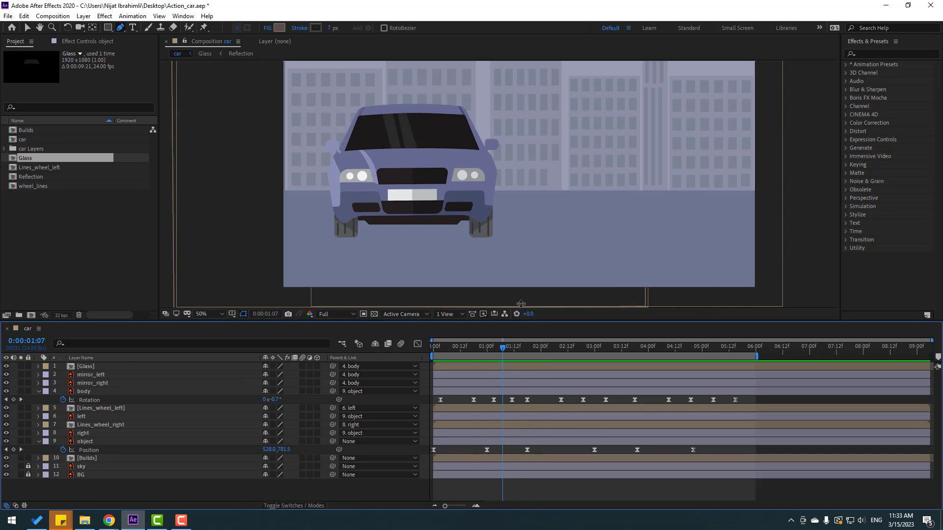
click(513, 192)
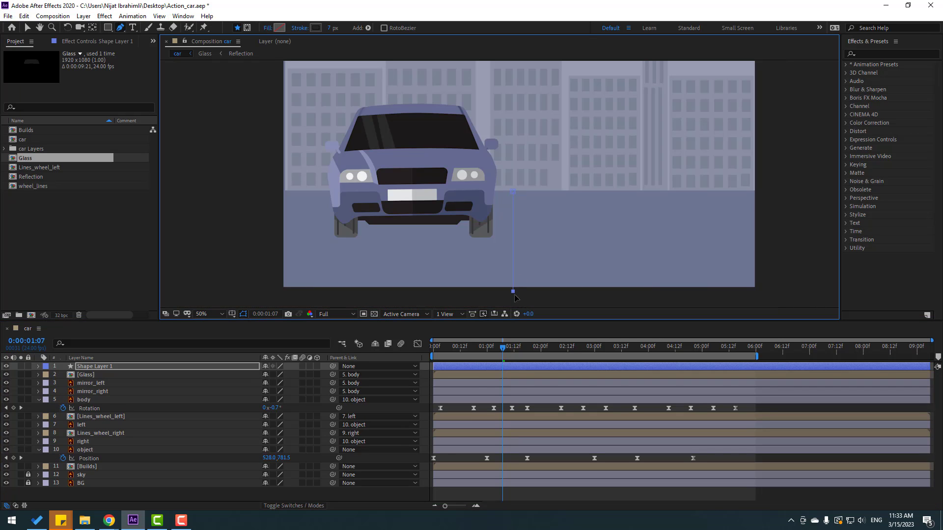
key(v)
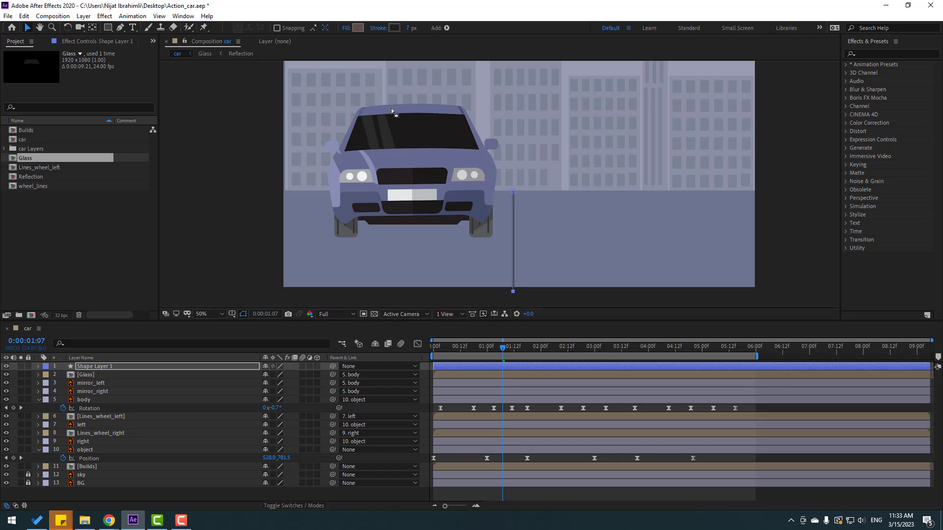
click(394, 28)
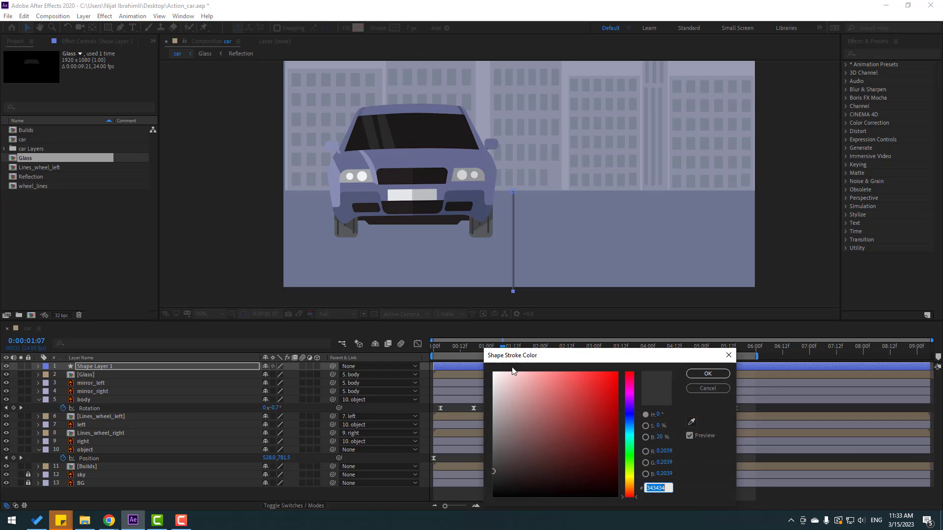
click(722, 375)
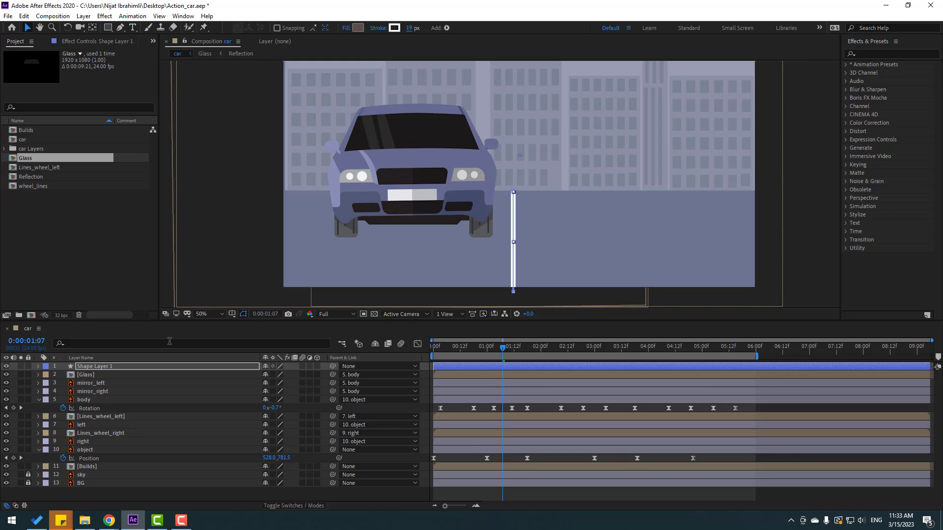
Step: Add dashes to the road line's stroke with a Dash length of 58, and preview the result
click(38, 366)
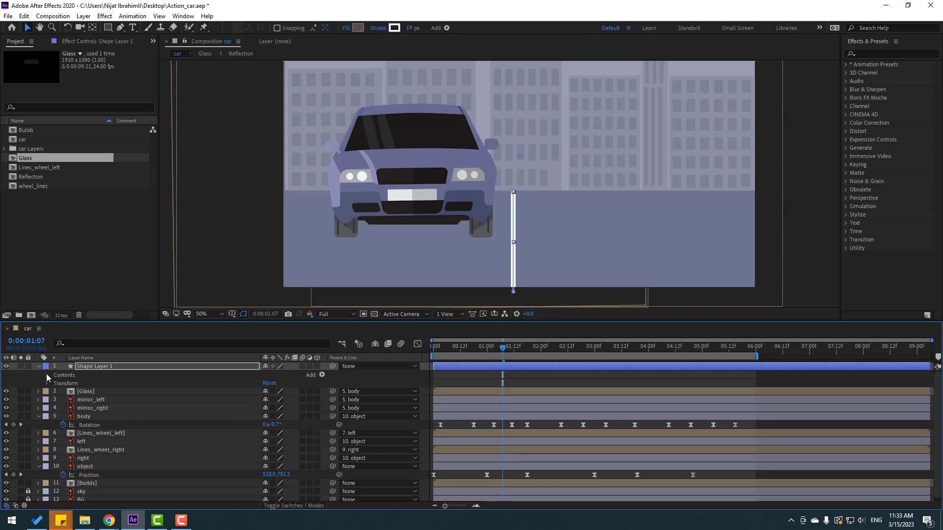
click(47, 375)
click(55, 384)
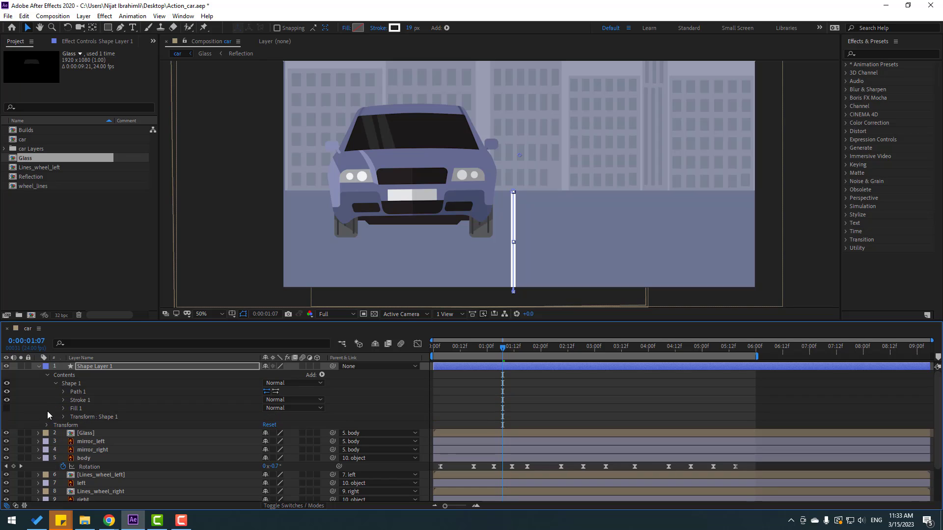
click(62, 400)
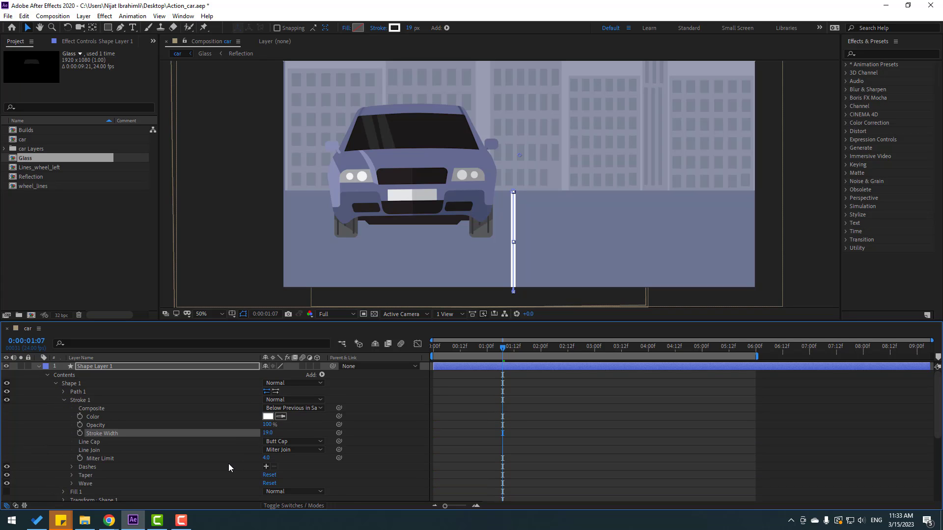
scroll(187, 459, down, 1)
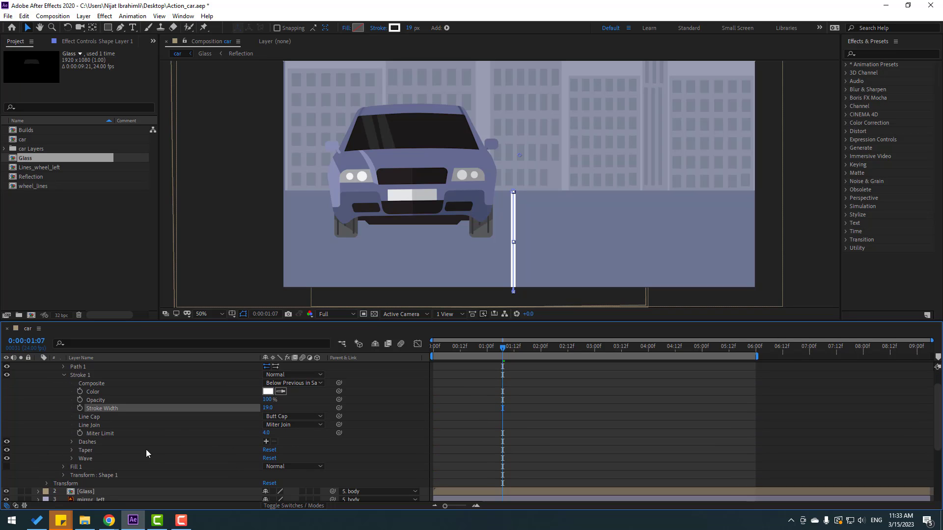
click(265, 441)
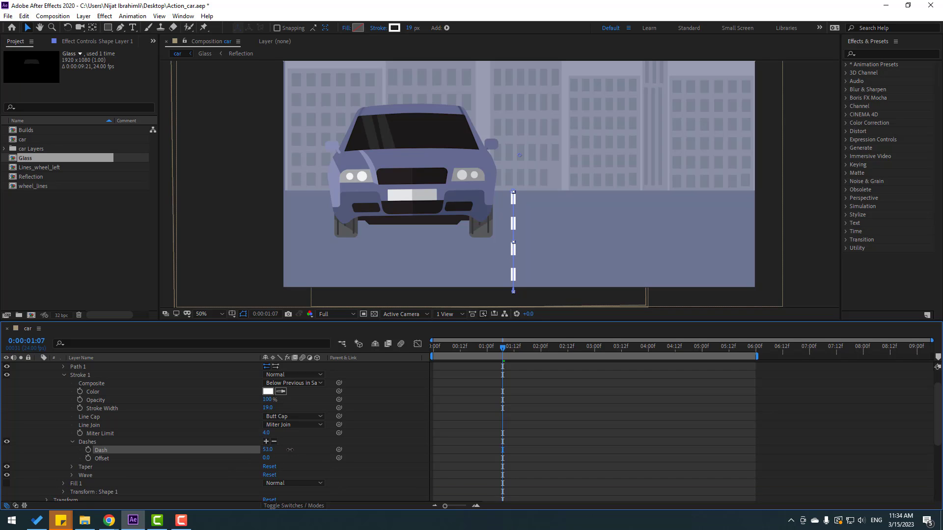
key(space)
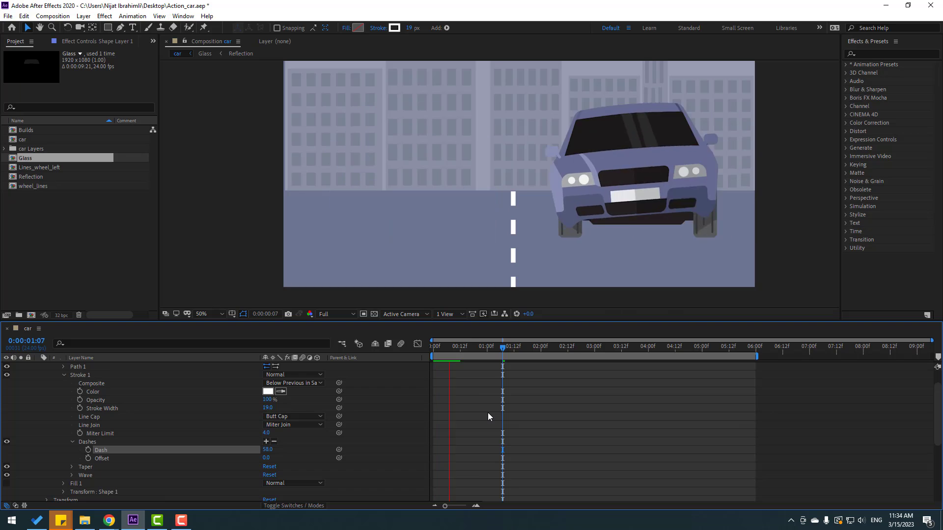
key(space)
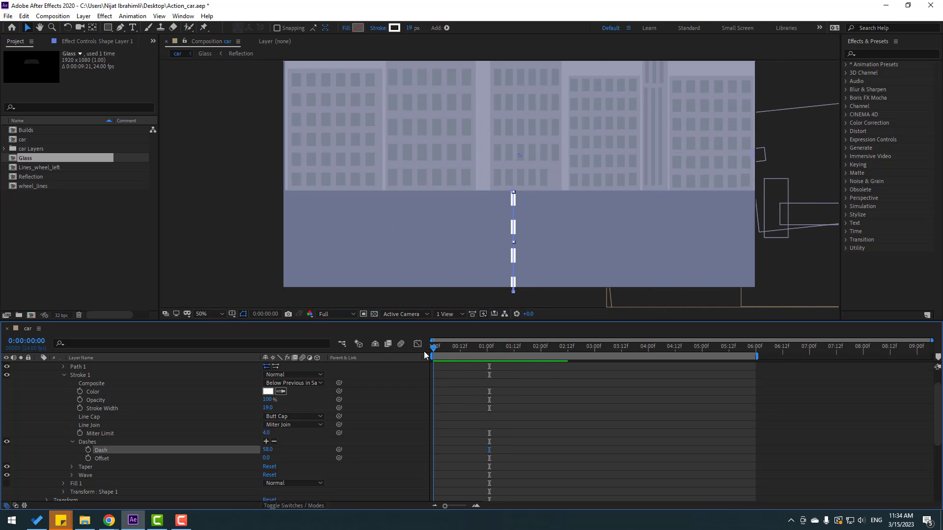
Step: Keyframe the road line's dash Offset at 0 at 0:00:00:00 and 100 at 0:00:06:00, and preview the motion
click(88, 459)
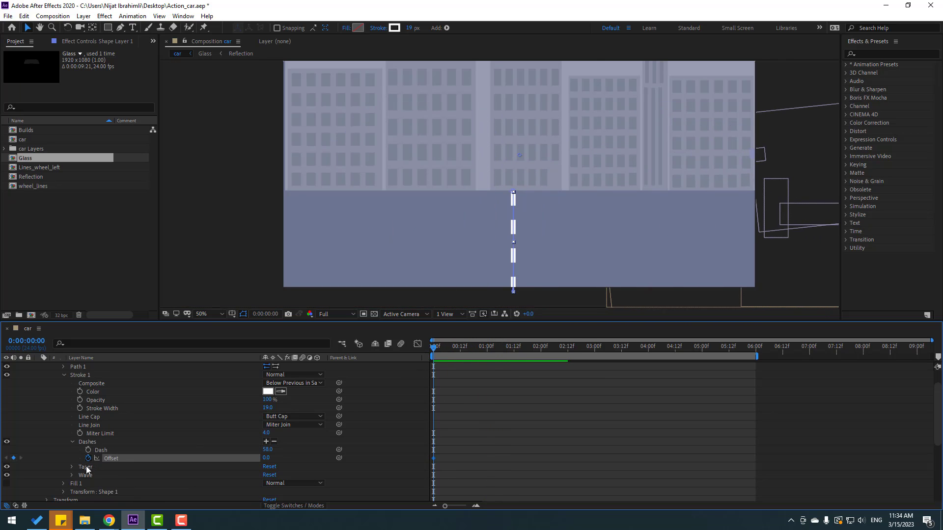
drag(451, 351, 755, 351)
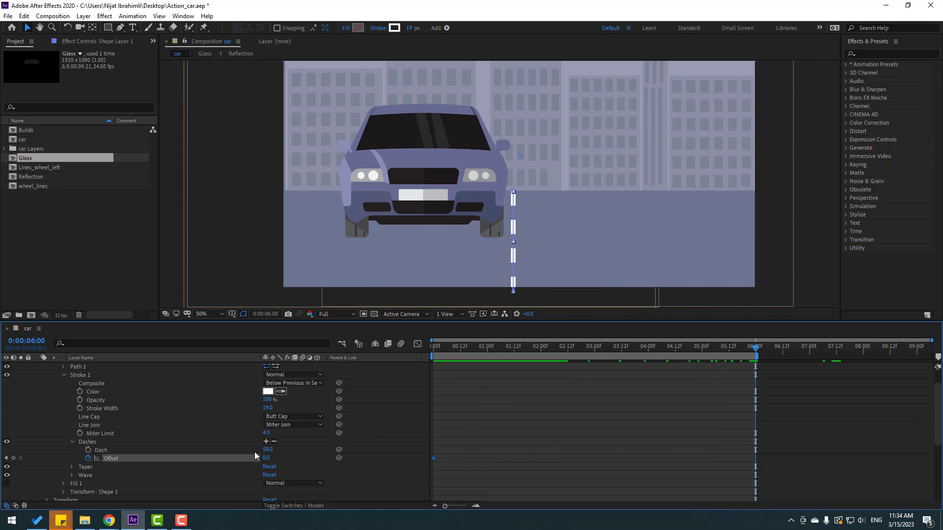
text(100)
key(Return)
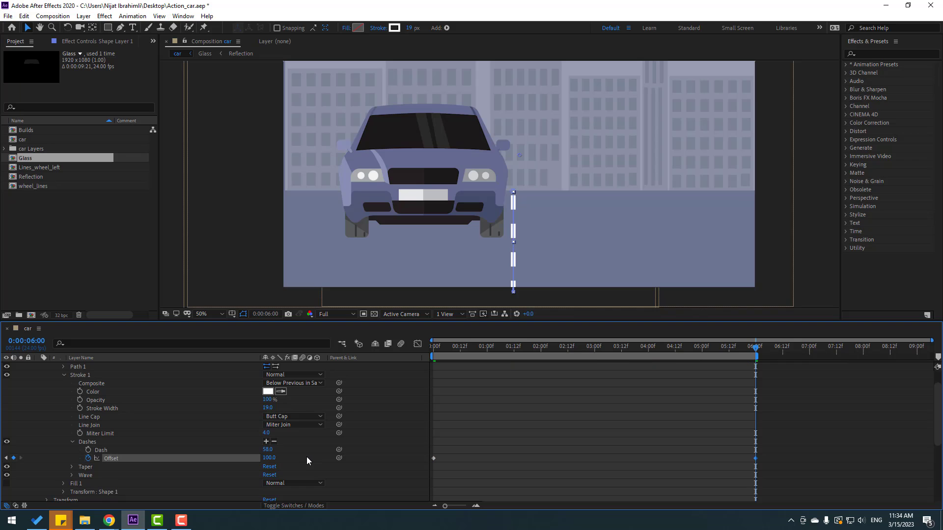
key(space)
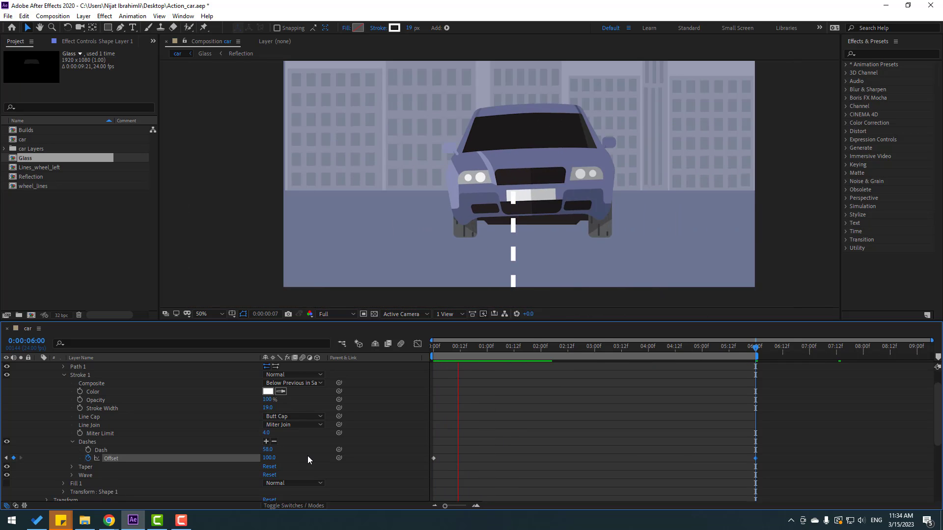
key(space)
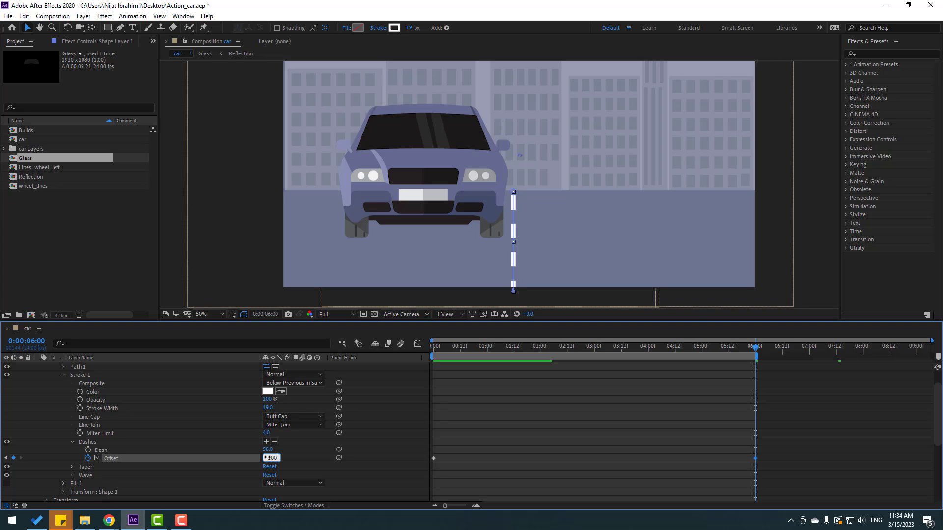
Step: Try -1000 for the dash Offset at 0:00:06:00, and set it to -4000 with another preview
key(space)
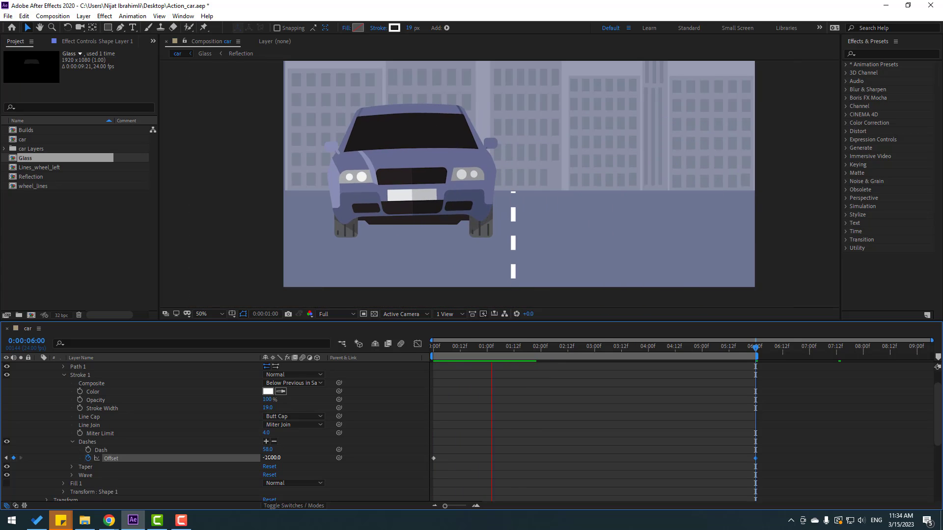
key(space)
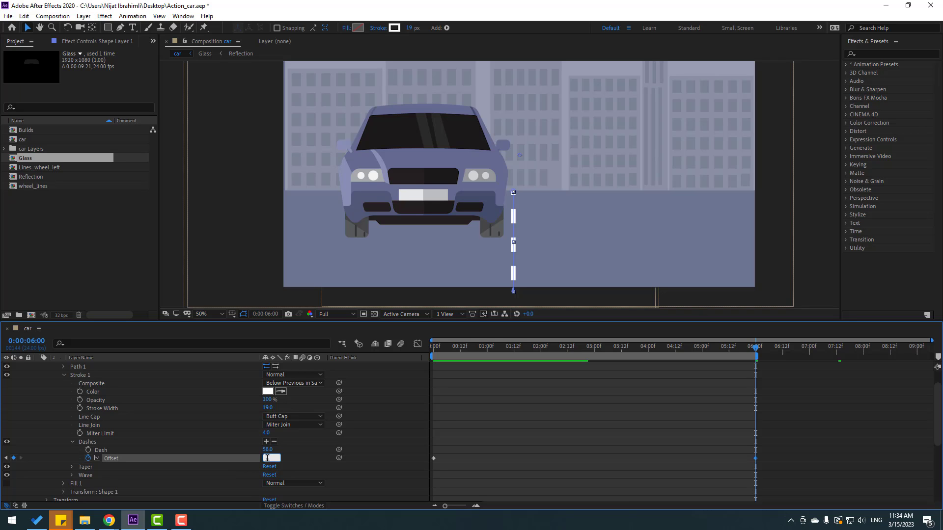
key(Return)
key(space)
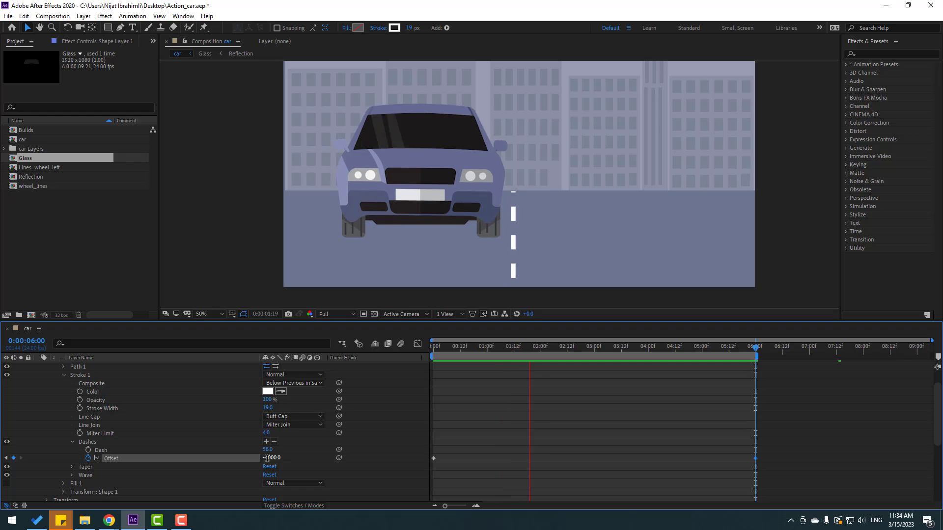
key(space)
Step: Rename Shape Layer 1 as road_line and move it directly below the Builds layer
scroll(190, 465, up, 2)
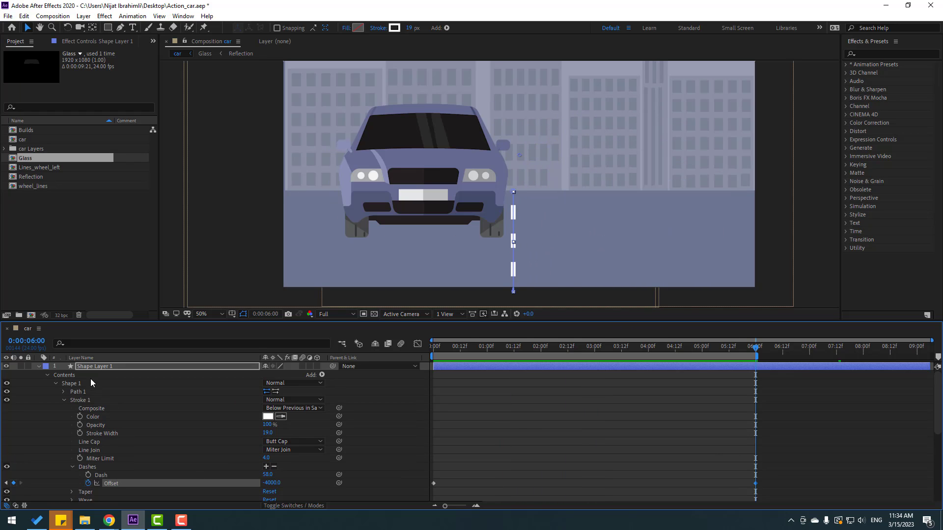
click(39, 366)
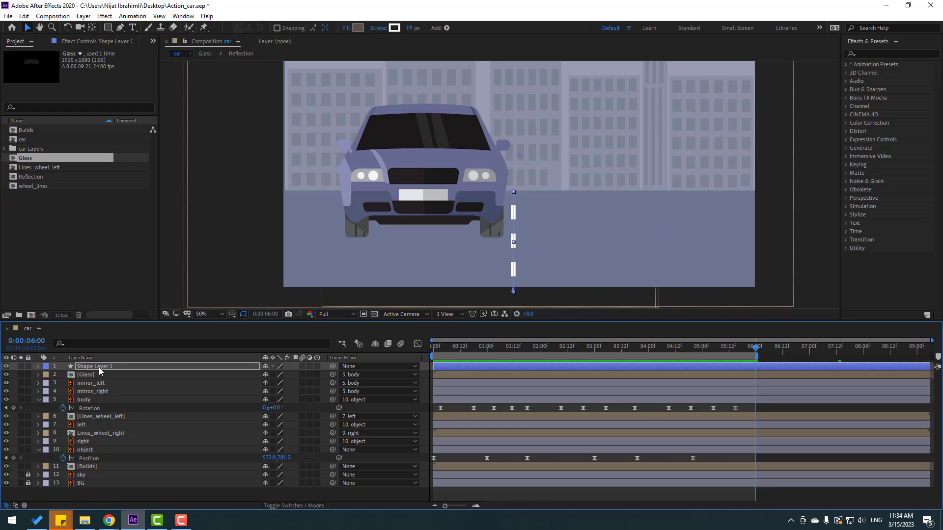
click(99, 367)
key(End)
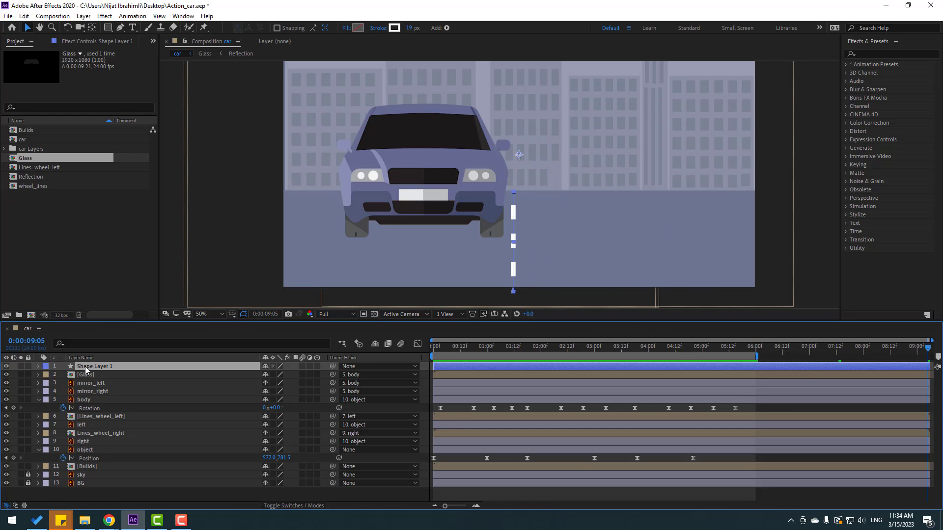
key(Return)
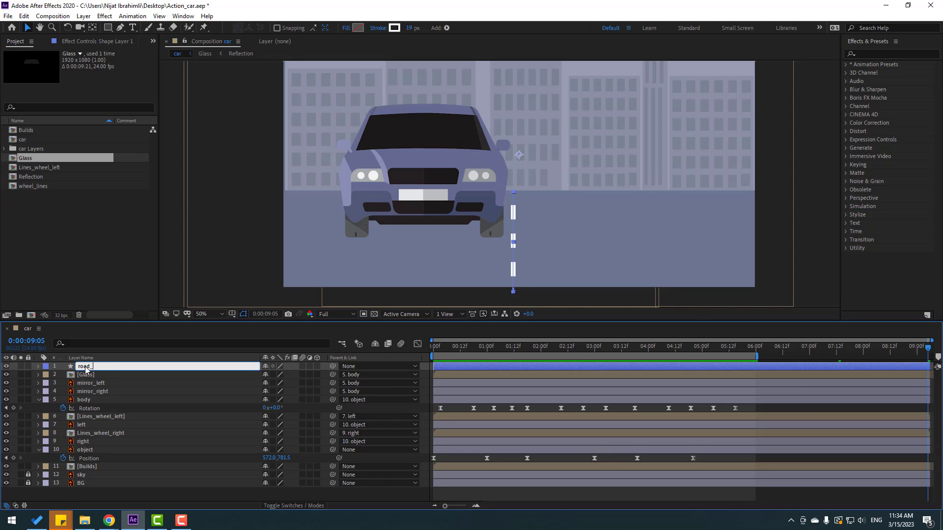
text(road_line)
key(Return)
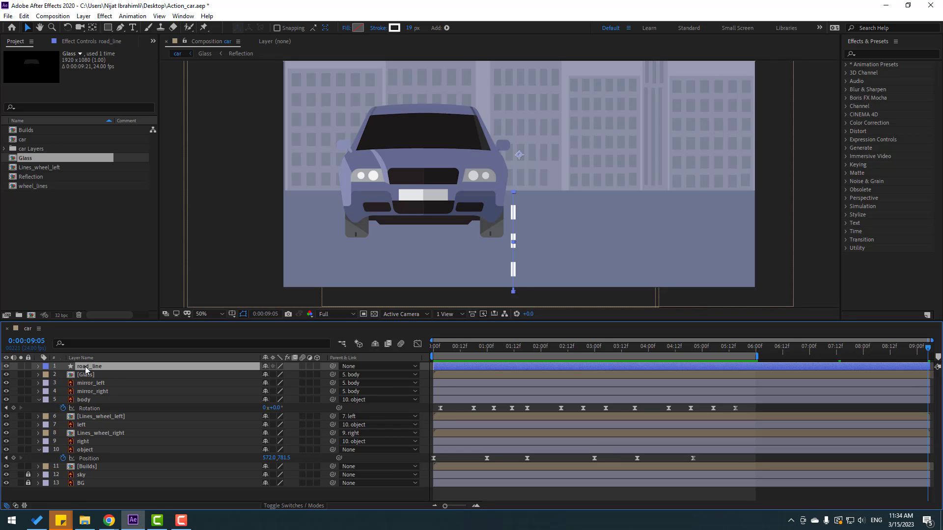
drag(90, 408, 99, 468)
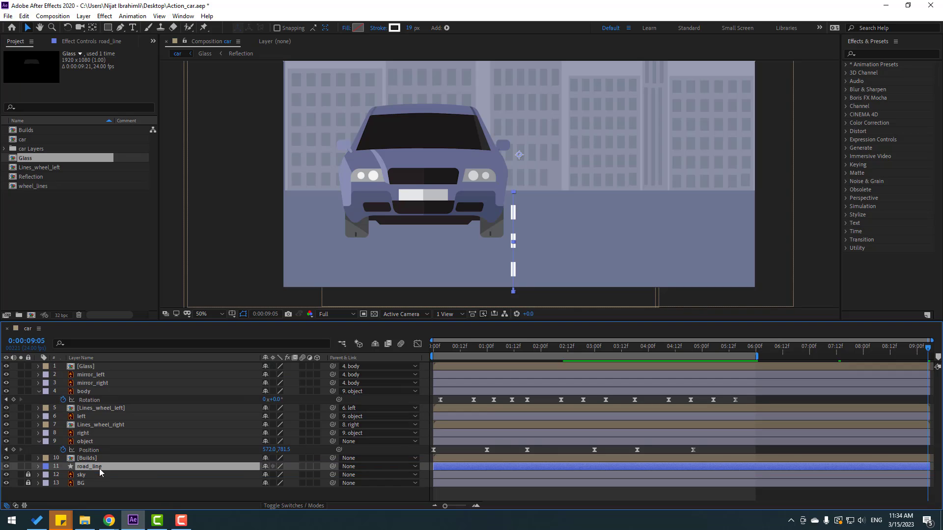
key(space)
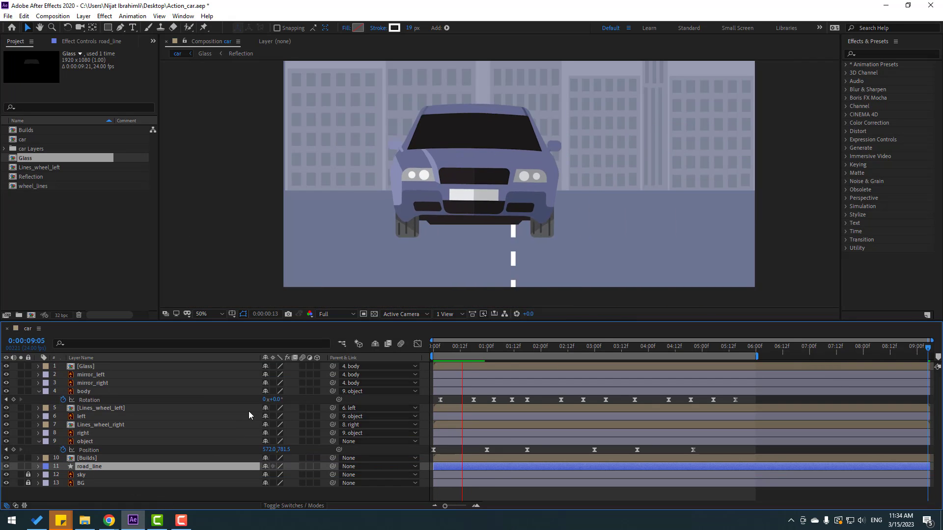
Step: Keyframe the Builds layer's Position at 960, 540 at 0:00:00:00 and 960, 626 at 0:00:06:00, and move the layer below road_line
scroll(445, 266, down, 2)
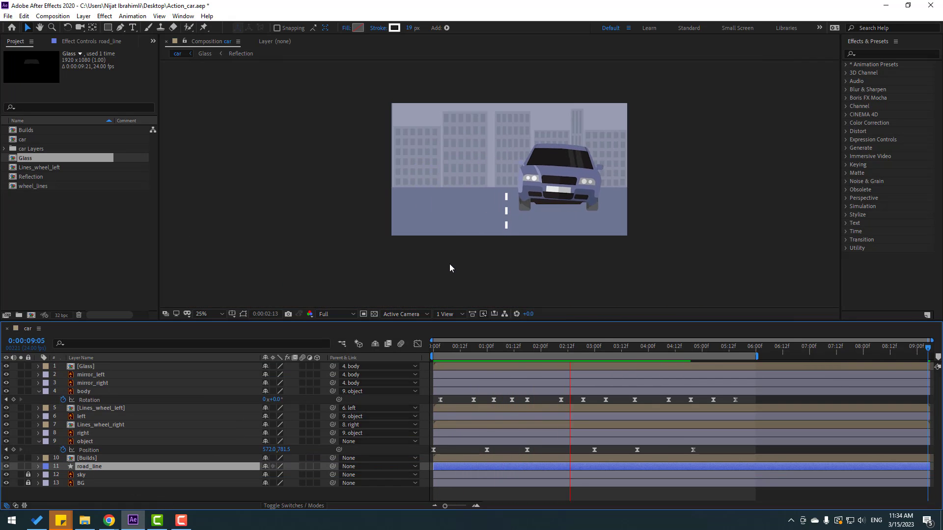
scroll(505, 243, up, 2)
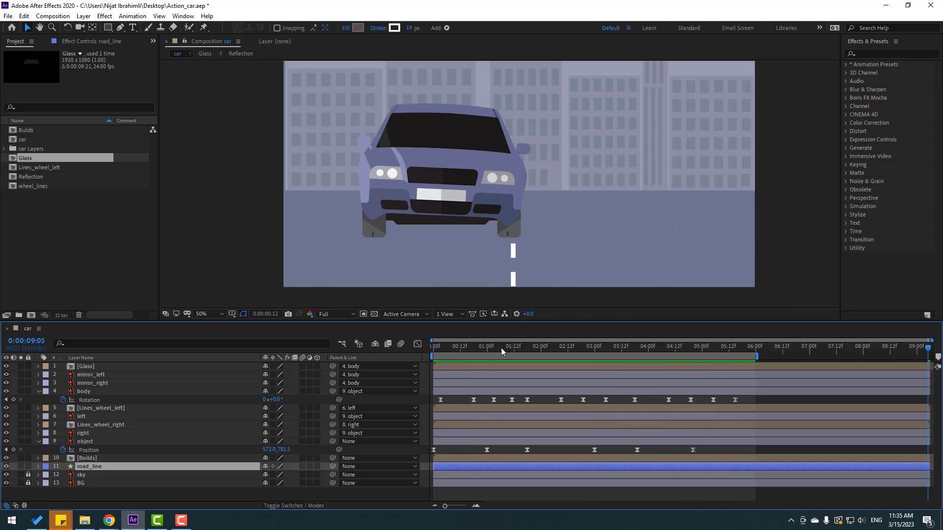
key(space)
key(Home)
click(265, 461)
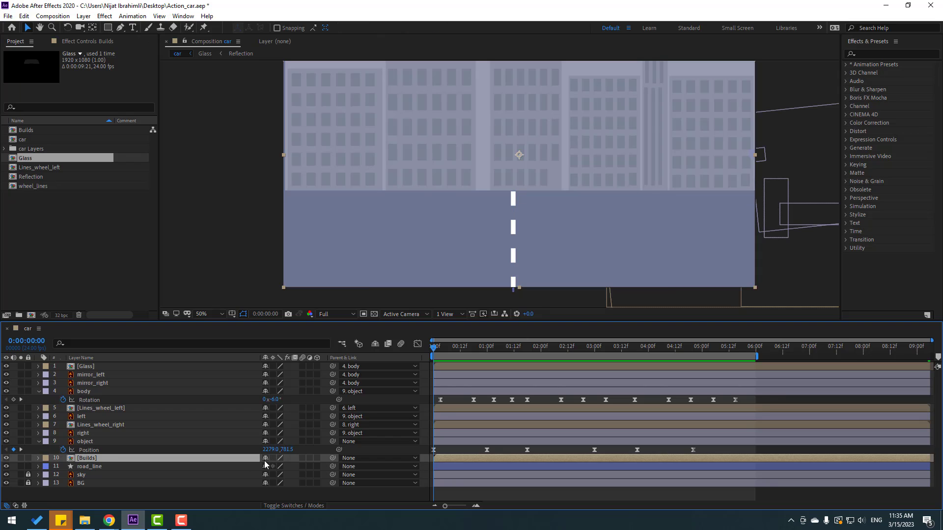
key(p)
click(63, 467)
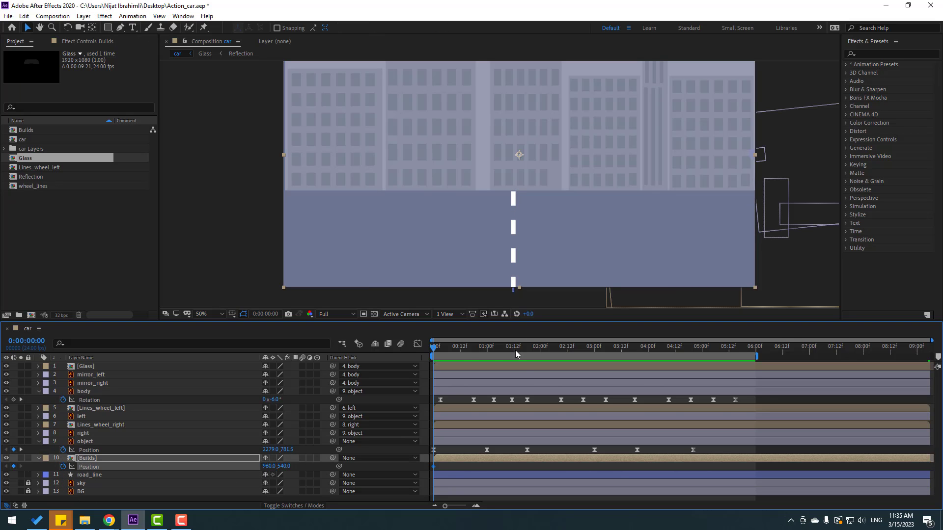
drag(450, 351, 755, 352)
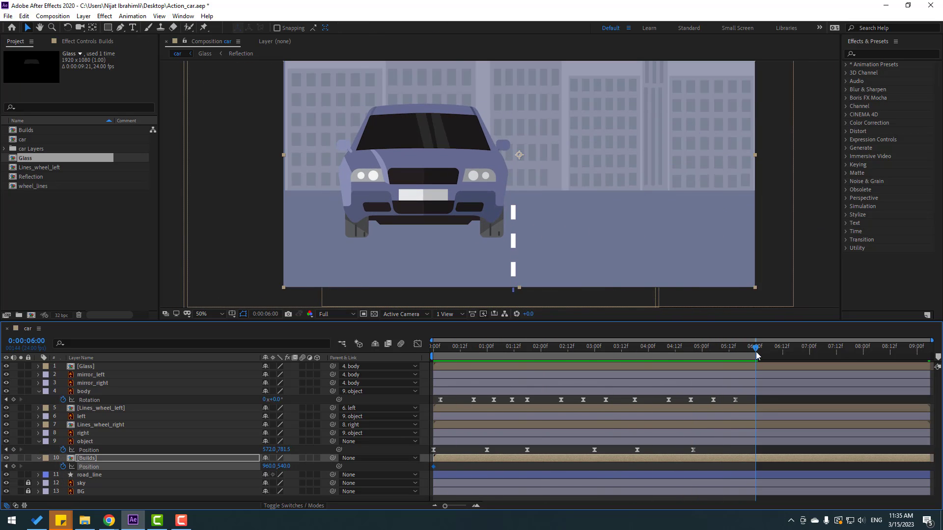
drag(283, 466, 327, 462)
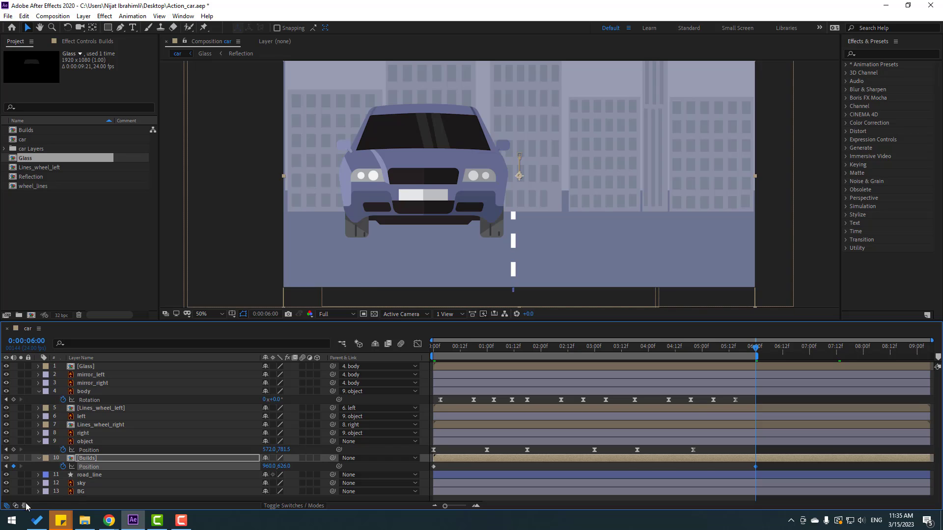
key(ctrl+bracketleft)
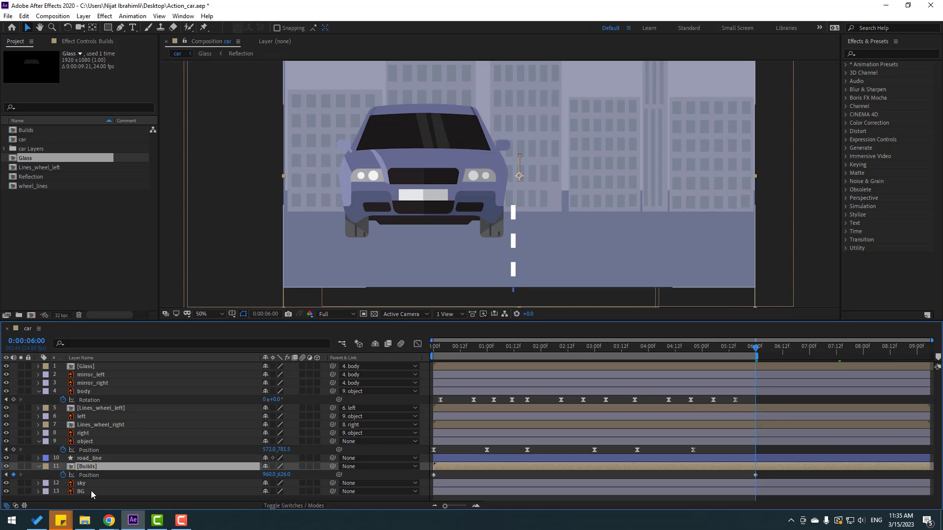
Step: Set the BG layer's Position to 960, 1222 and move it directly above the Builds layer
click(83, 492)
key(p)
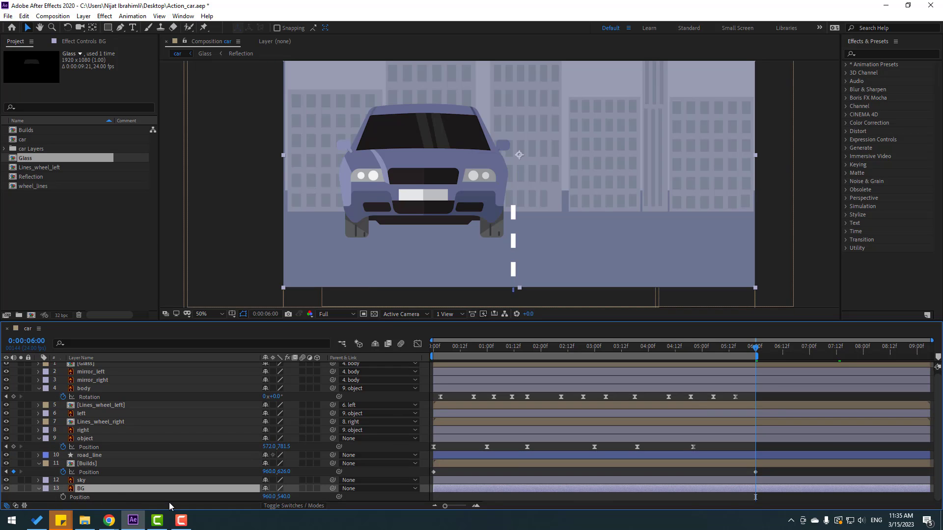
drag(283, 496, 624, 496)
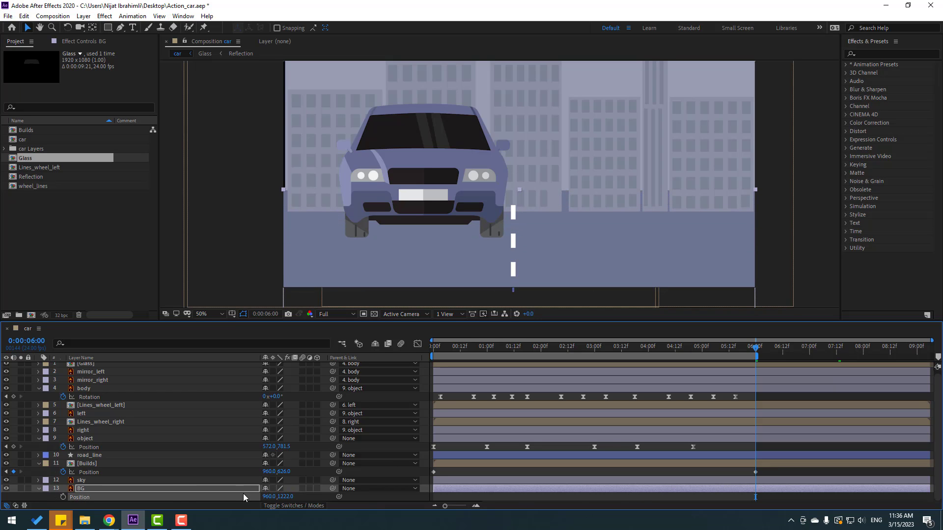
click(83, 490)
drag(83, 492, 92, 464)
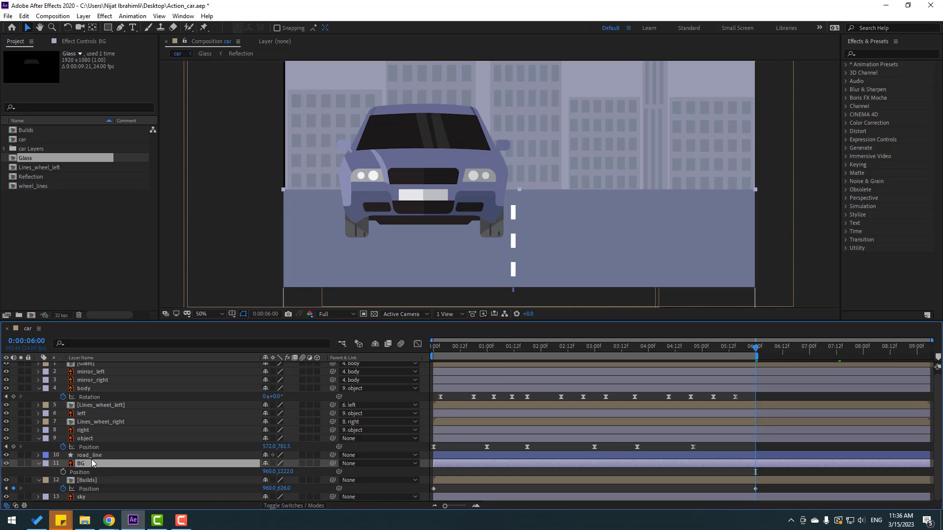
key(space)
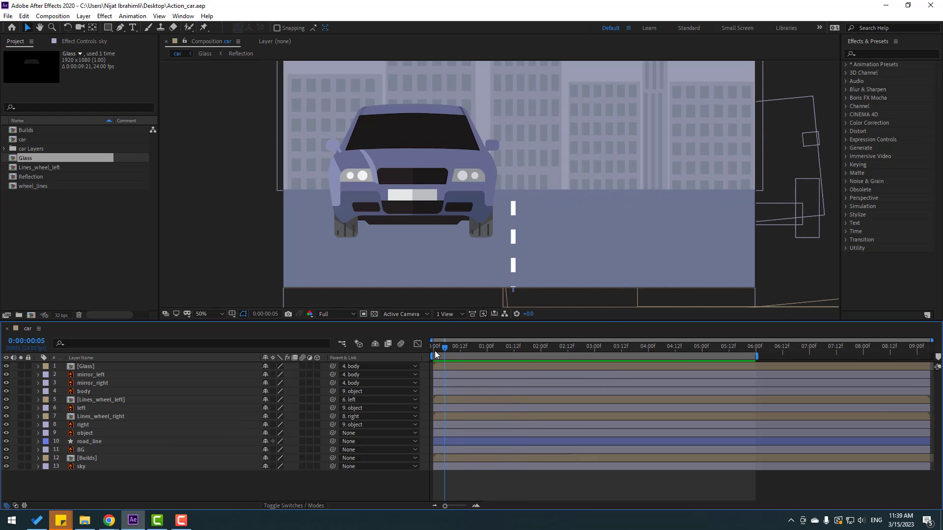
Step: Add a Position keyframe to the body layer at 0:00:00:00
click(102, 393)
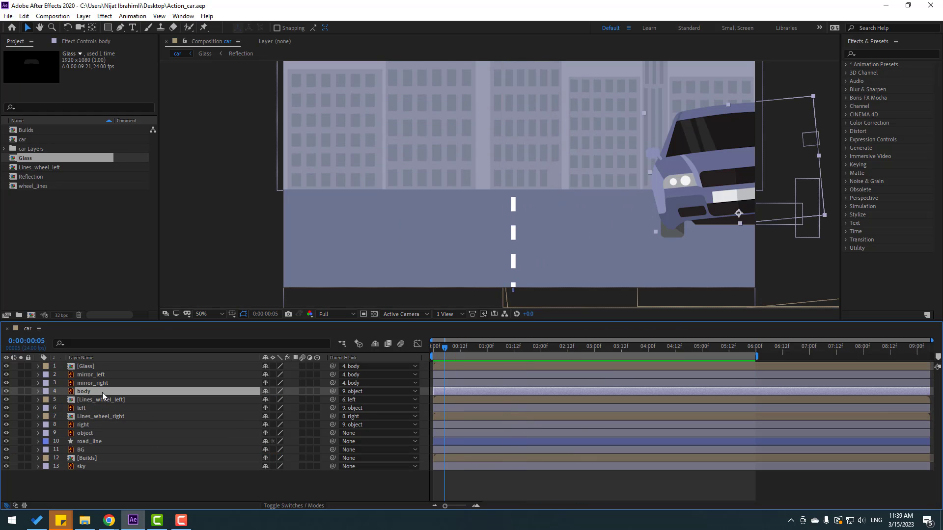
key(p)
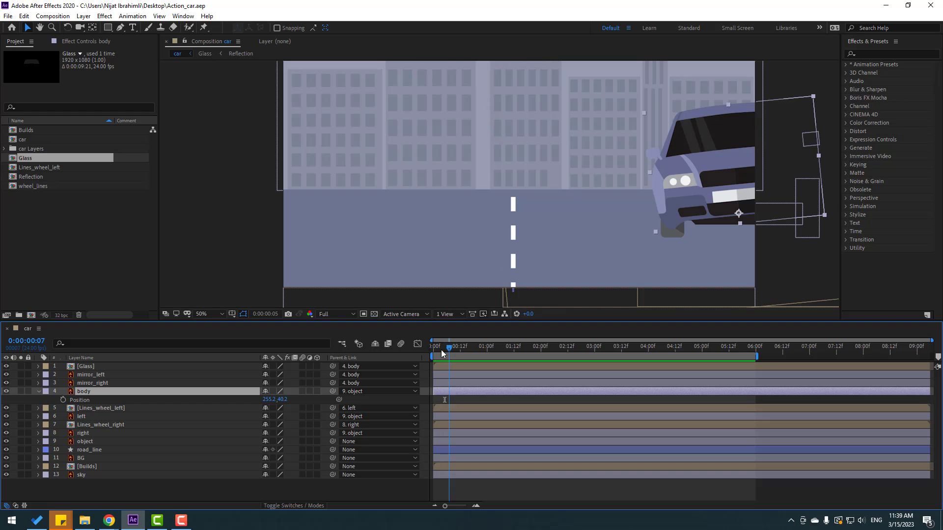
drag(441, 349, 411, 355)
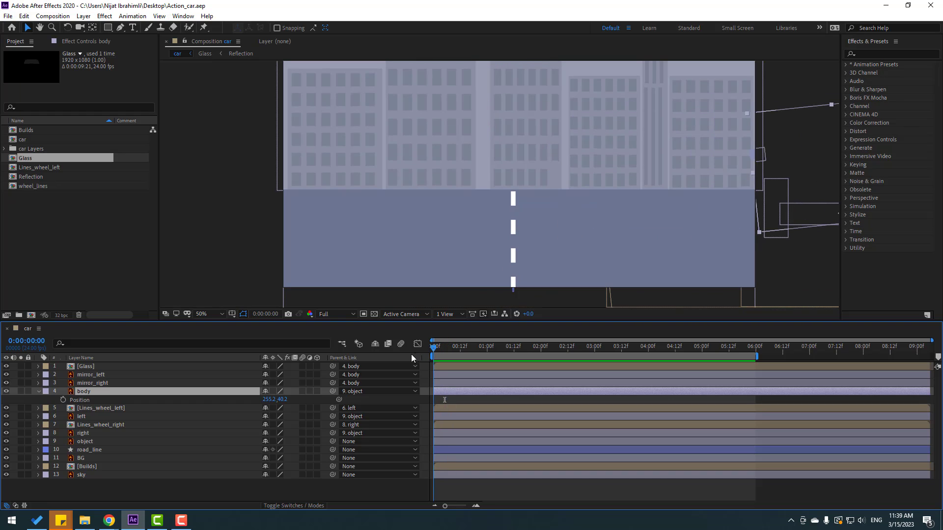
click(62, 400)
key(h)
drag(652, 234, 596, 230)
key(v)
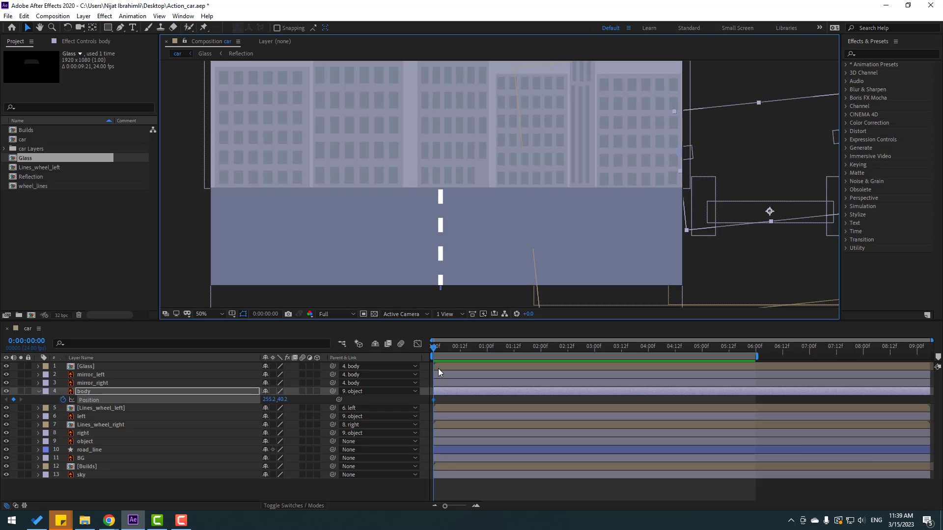
Step: Shift the body down 12 px to Position 255.2, 52.2 at 0:00:00:03 as a second keyframe
key(Page_Down)
key(Page_Down)
key(Page_Down)
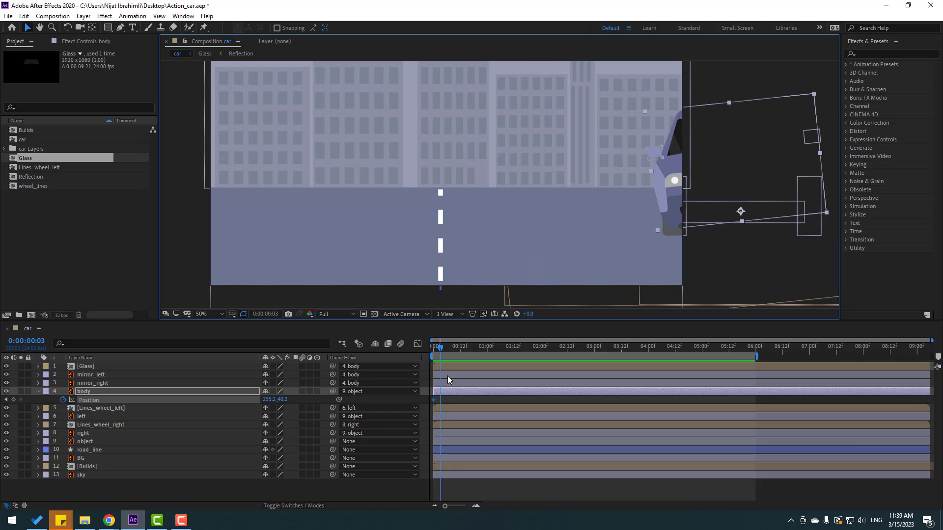
key(shift+Down)
key(Down)
key(Down)
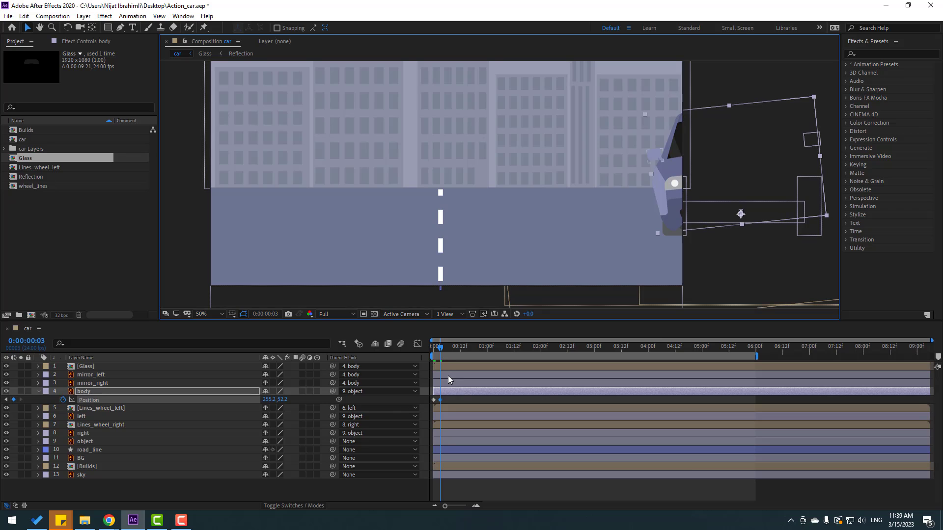
Step: Raise the body 12 px to Position 255.2, 40.2 at 0:00:00:06 as a third keyframe
key(Page_Down)
key(Page_Down)
key(Page_Down)
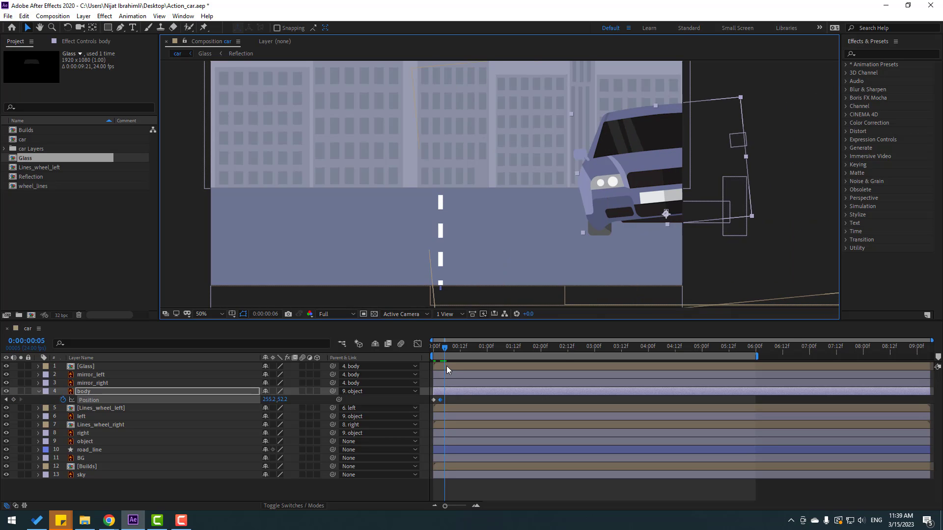
key(shift+Up)
key(Up)
key(Up)
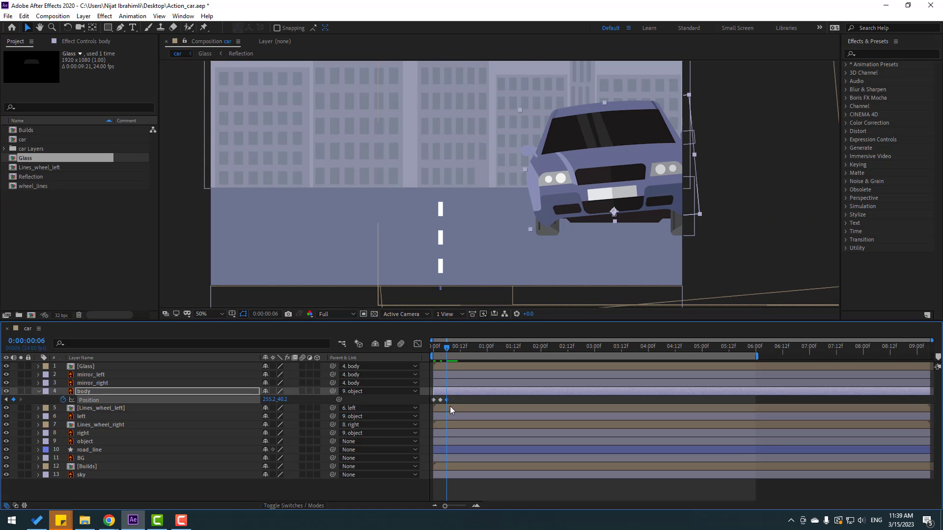
Step: Apply Easy Ease to all three of the body's Position keyframes
drag(417, 407, 449, 397)
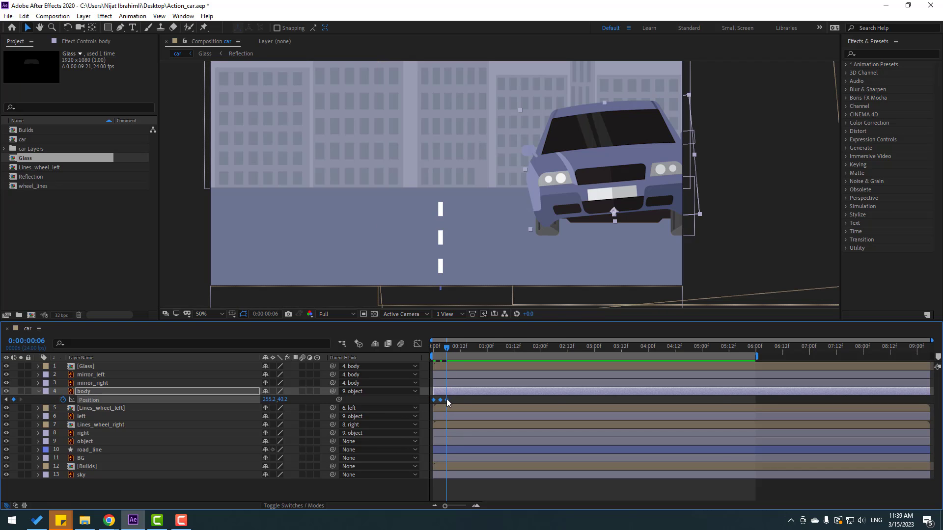
right_click(446, 400)
mouse_move(491, 391)
click(591, 423)
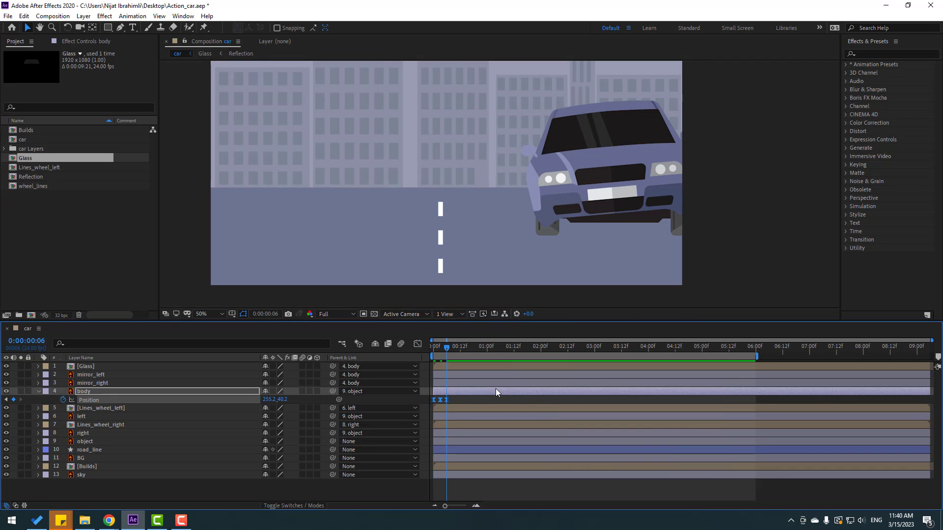
drag(447, 347, 467, 353)
click(474, 399)
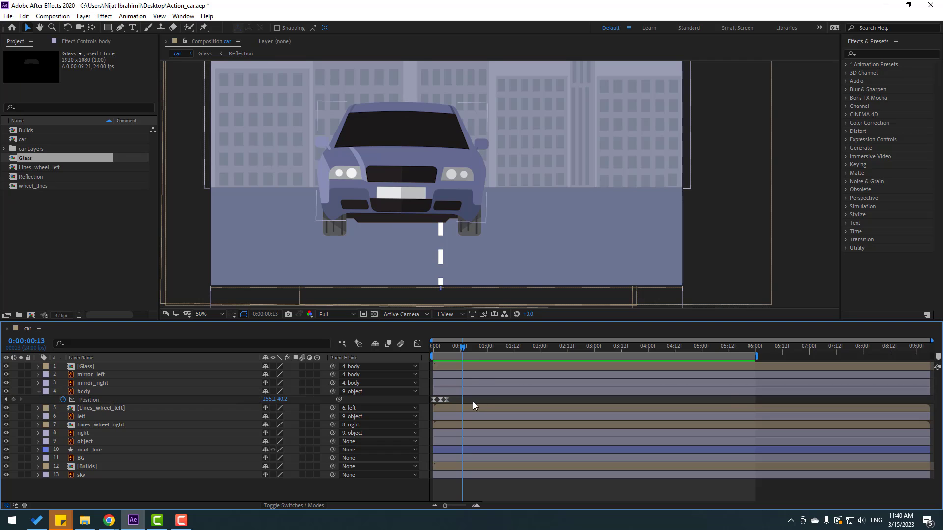
Step: Add the expression loopOutDuration(type = "cycle", duration = 0) to the body's Position and preview the looping bounce
alt+click(63, 400)
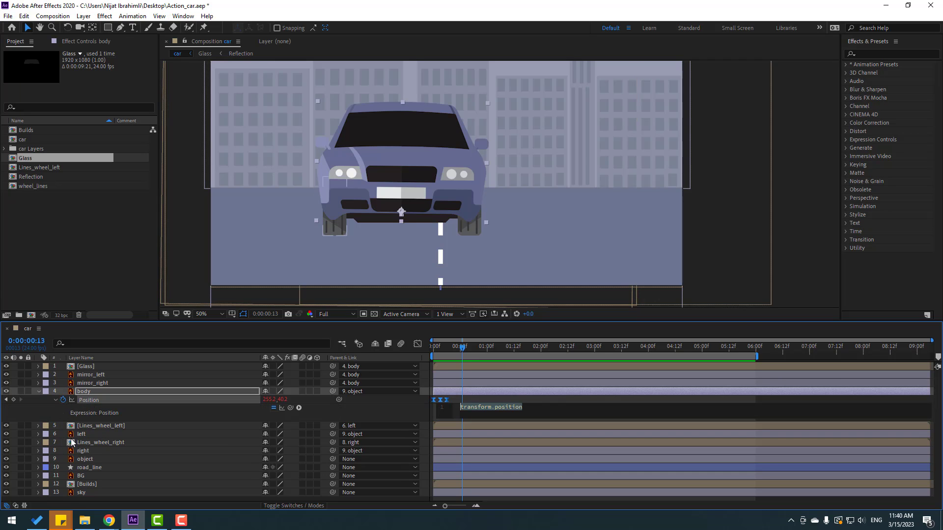
click(299, 408)
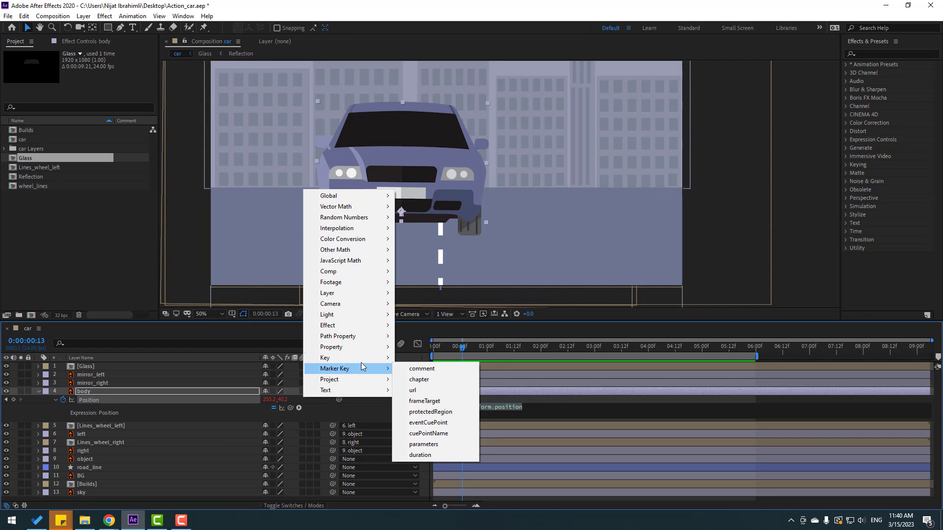
mouse_move(366, 346)
click(540, 249)
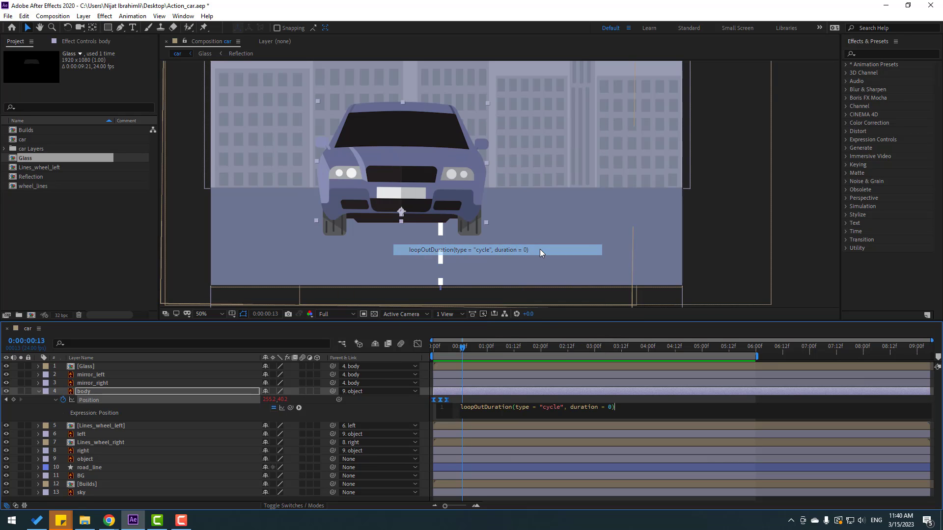
click(605, 398)
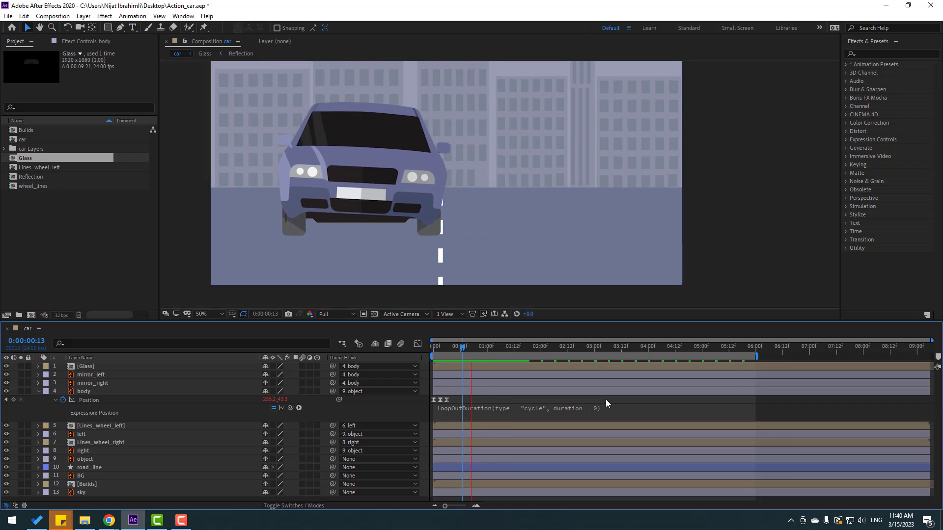
key(space)
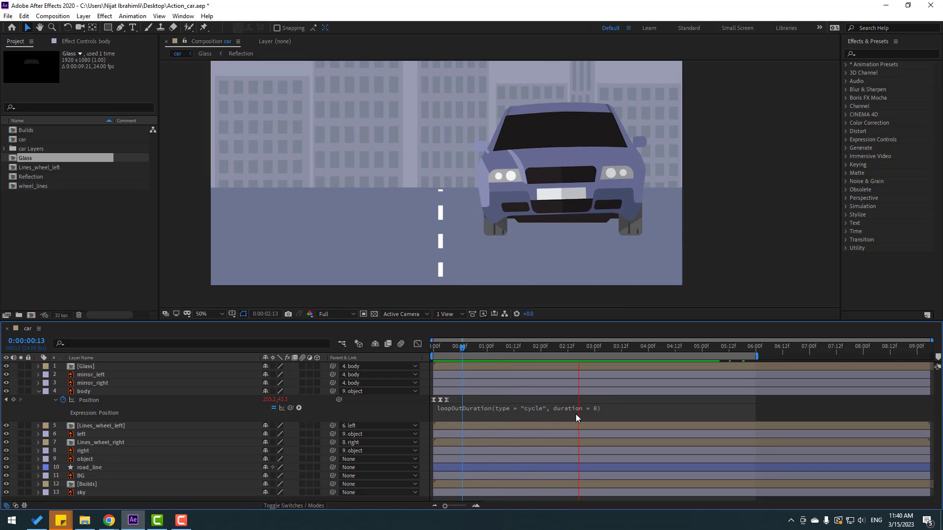
Step: Stretch the body's three Position keyframes proportionally to slow the bounce, tighten their spacing slightly, and preview each timing
click(429, 401)
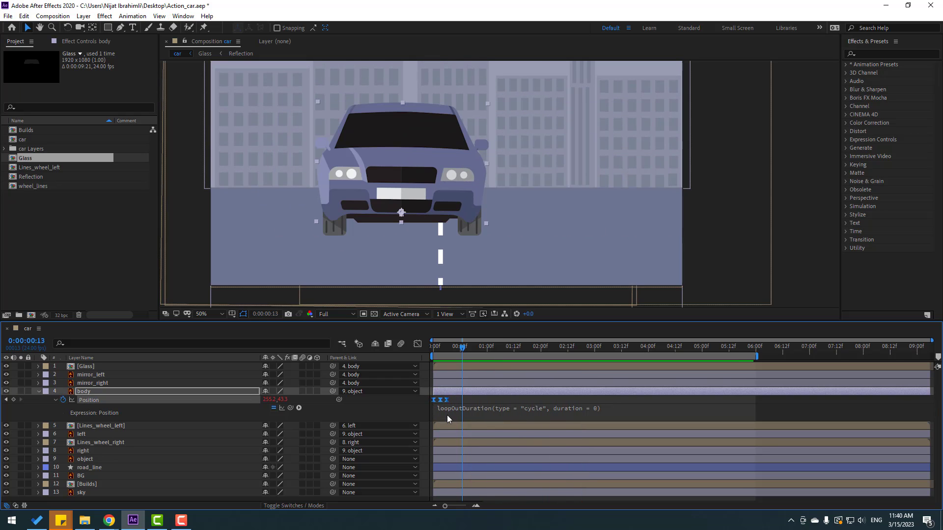
drag(451, 404, 457, 403)
key(space)
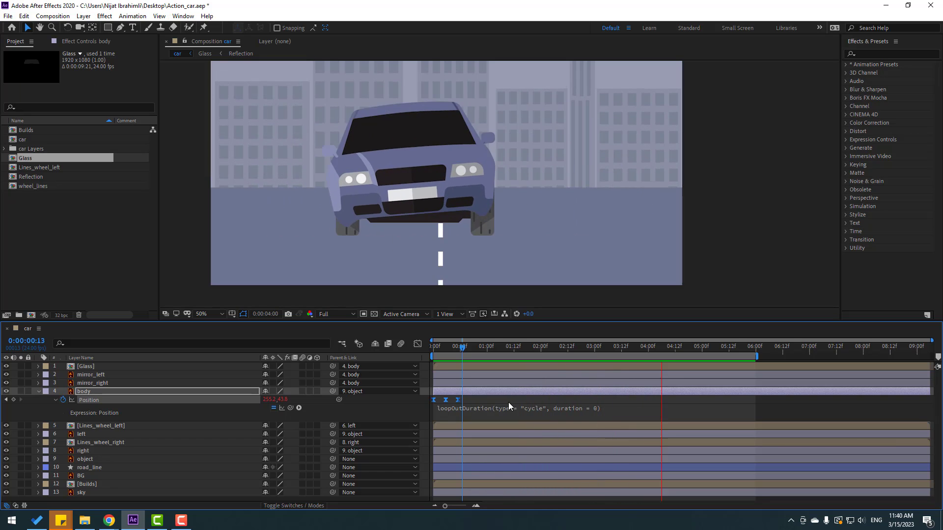
key(space)
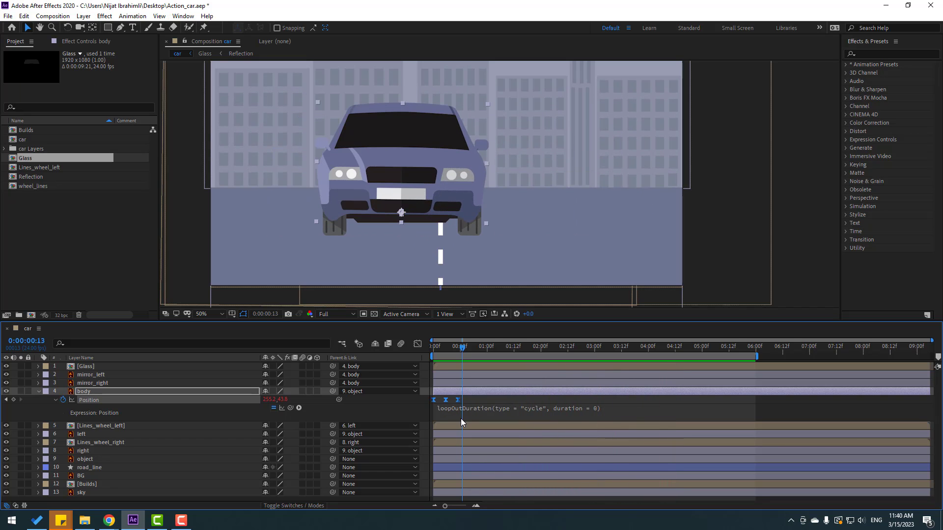
drag(458, 401, 456, 400)
key(space)
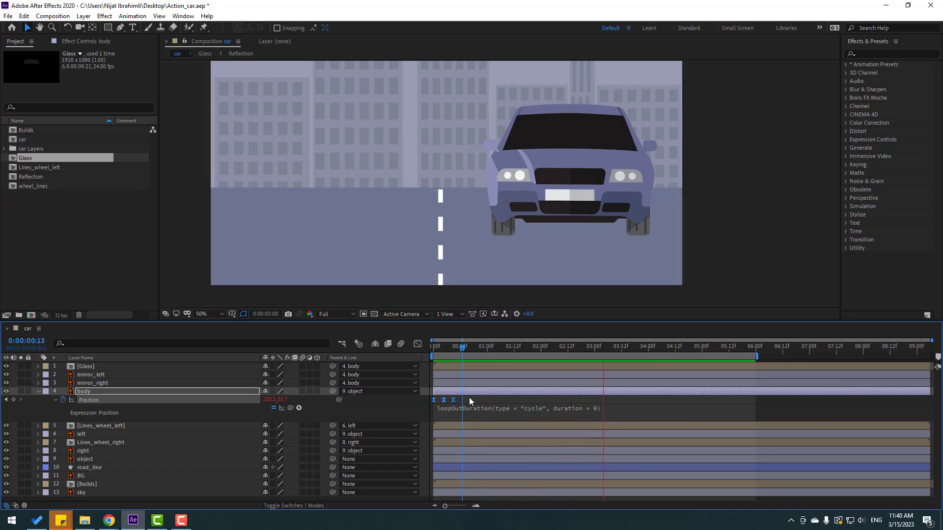
Step: Select all layers in the car composition at 0:00:00:00
key(ctrl+a)
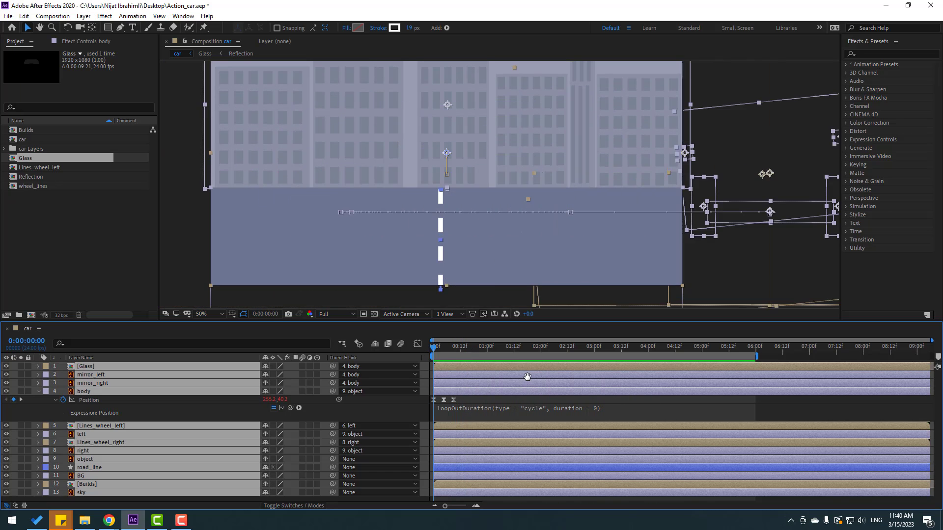